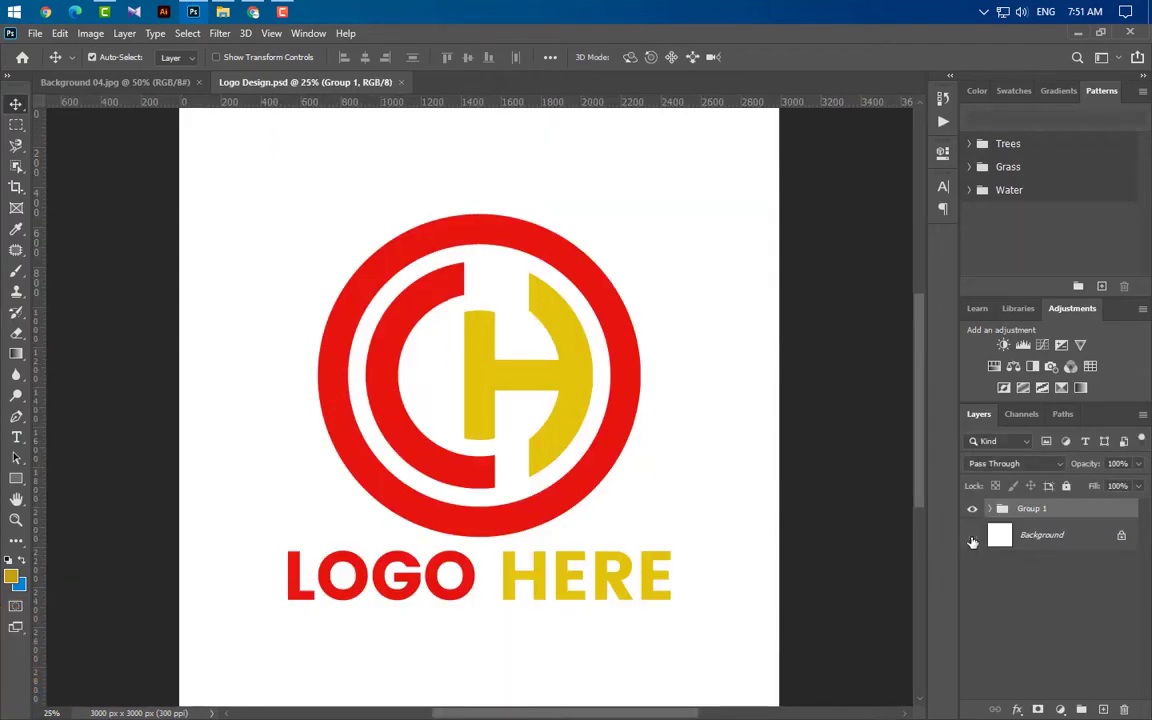
# - Hide the Background layer, stamp the visible logo to a new layer and bring it into the Background 04.jpg document
pyautogui.click(972, 541)
pyautogui.hotkey('ctrl', 'alt', 'shift', 'e')
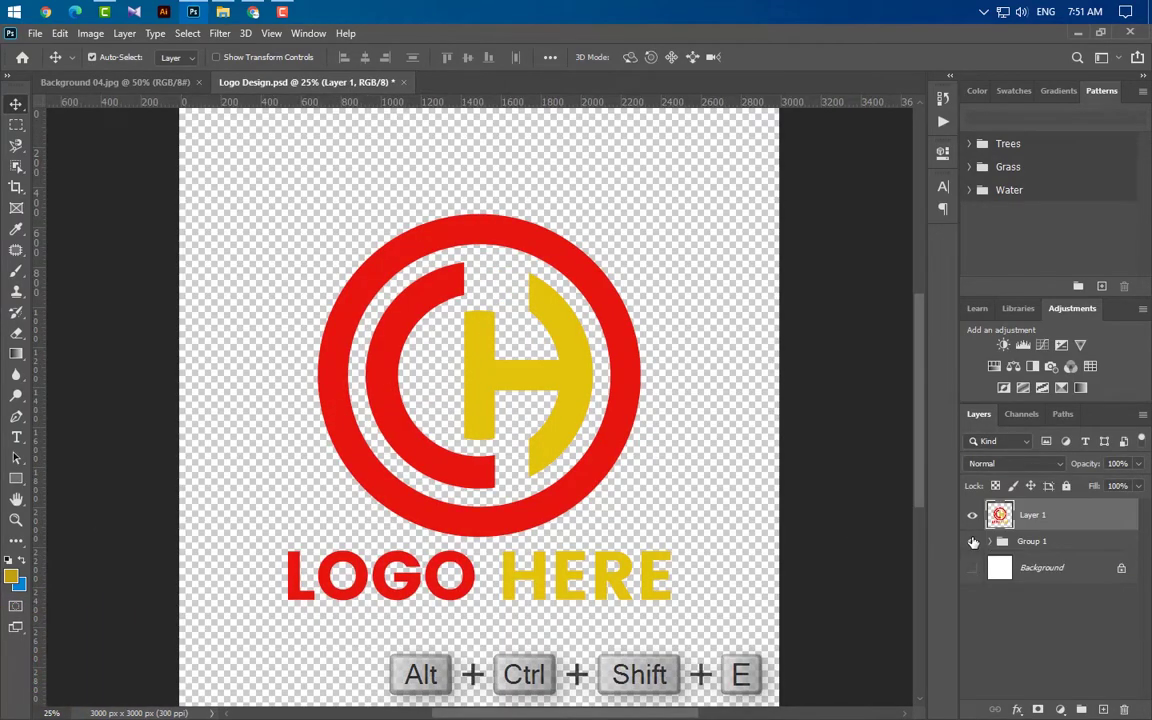
pyautogui.moveTo(633, 442); pyautogui.dragTo(506, 426)
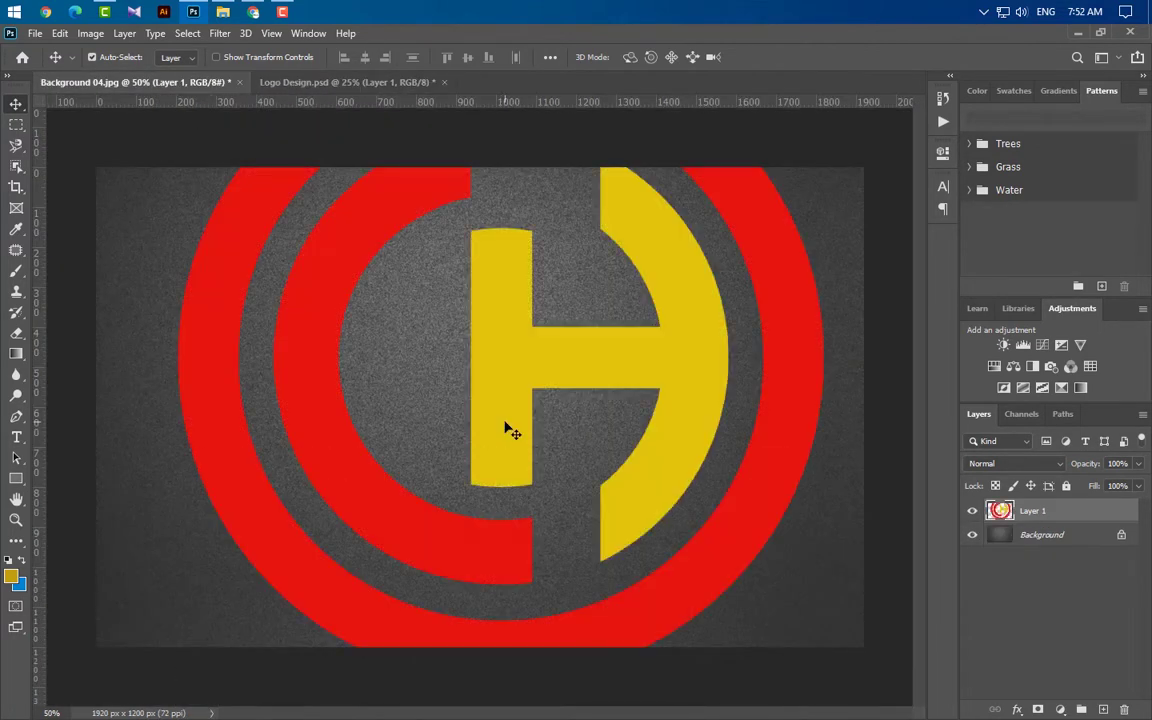
# - Scale the logo down to fit the middle of the dark background and convert its layer to a smart object
pyautogui.hotkey('ctrl', 't')
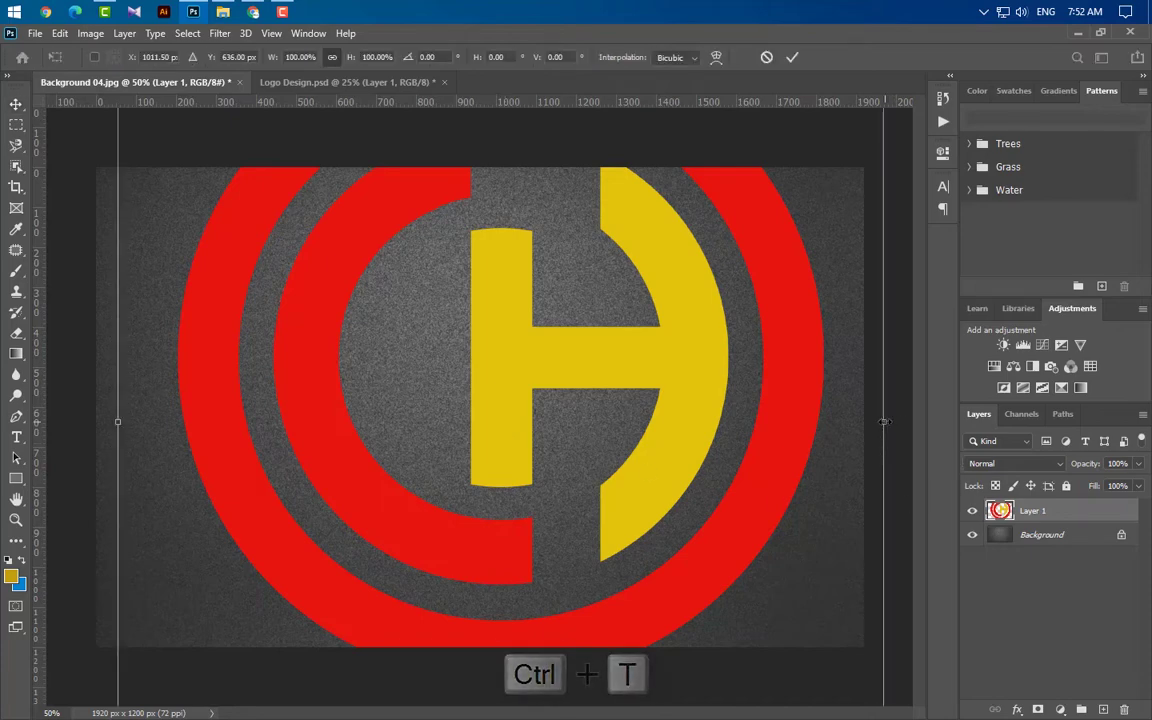
pyautogui.moveTo(884, 422); pyautogui.dragTo(585, 423)
pyautogui.click(792, 57)
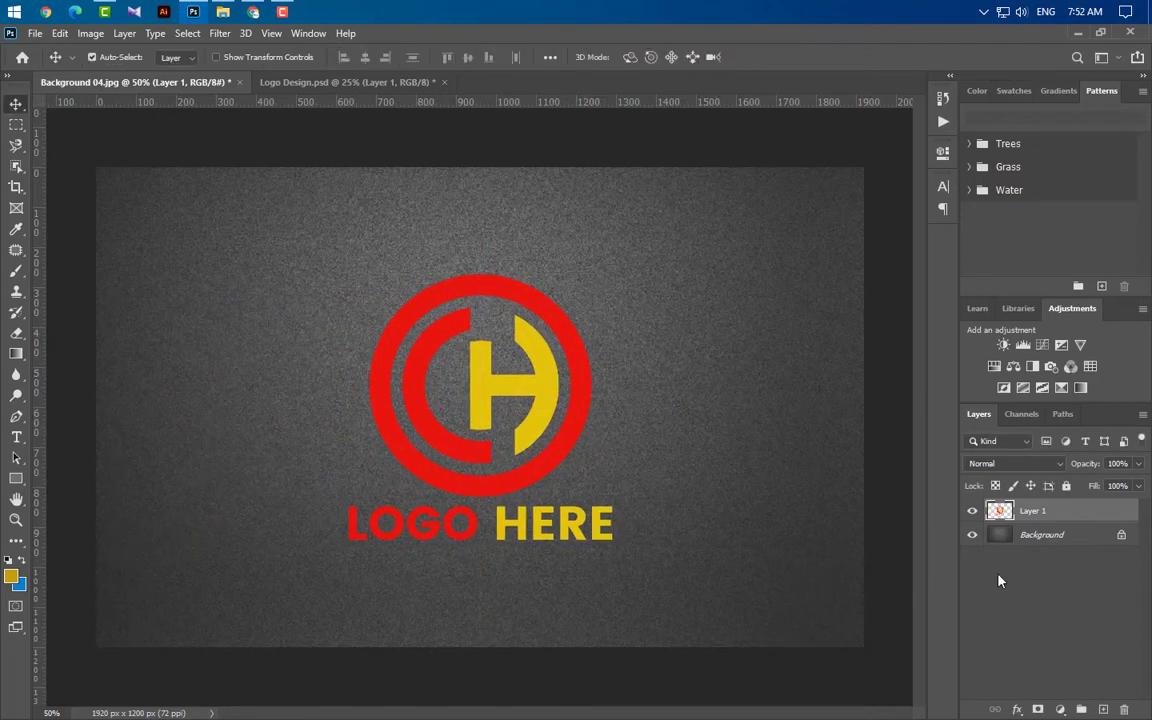
pyautogui.rightClick(1084, 516)
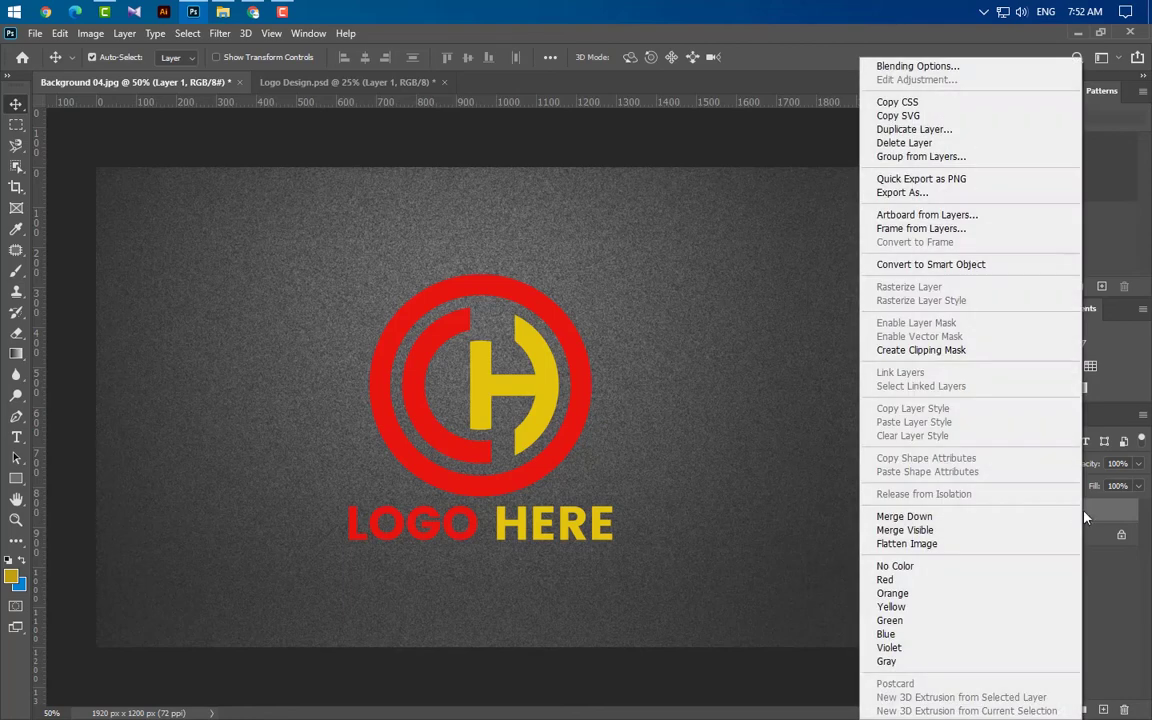
pyautogui.click(956, 276)
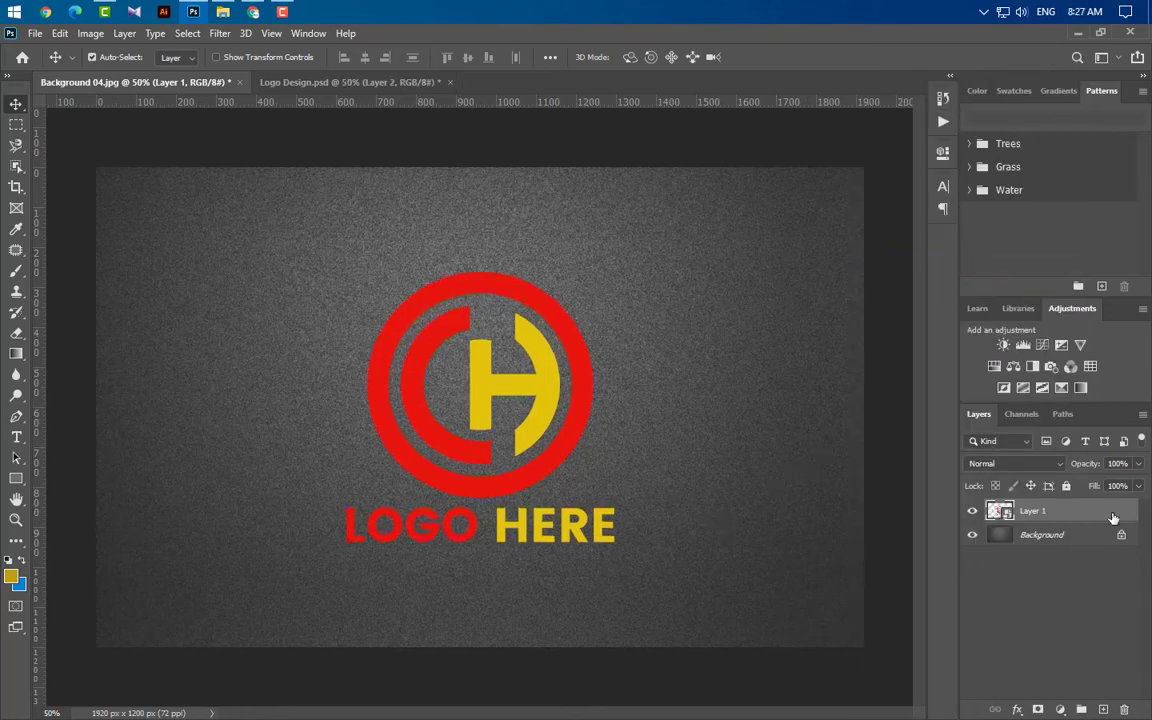
# - Add a Color Overlay to the logo layer in black (000000) with Normal blend mode at 100% opacity
pyautogui.doubleClick(1113, 512)
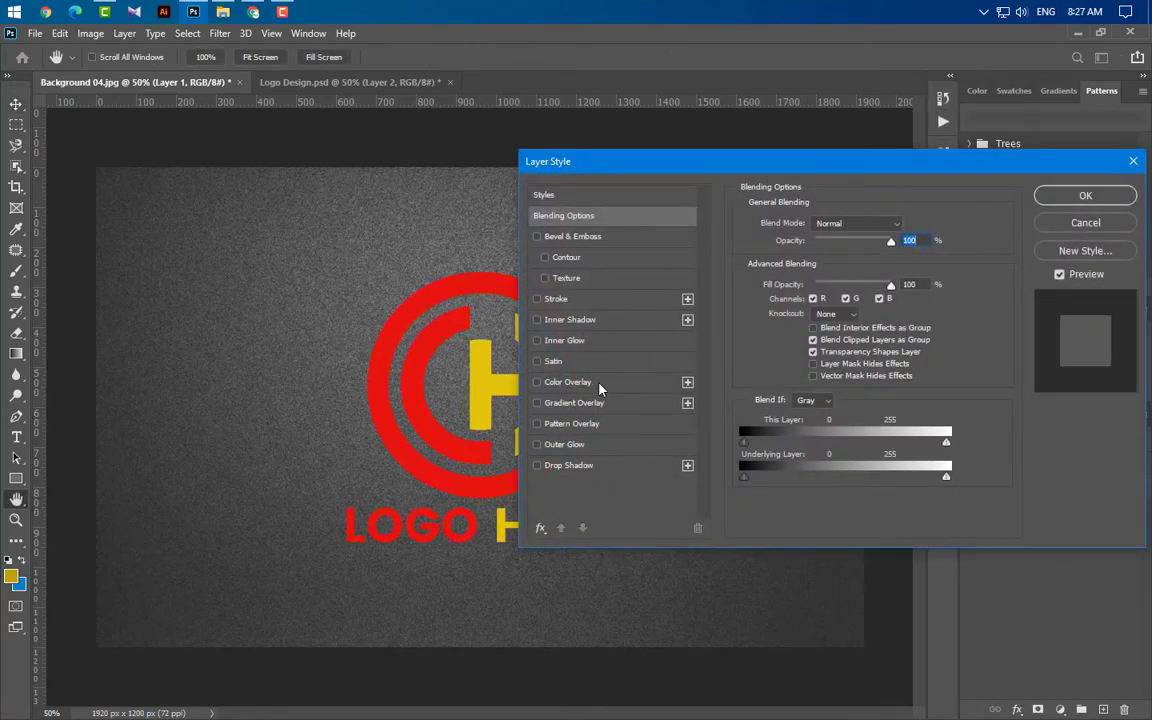
pyautogui.click(600, 389)
pyautogui.click(908, 228)
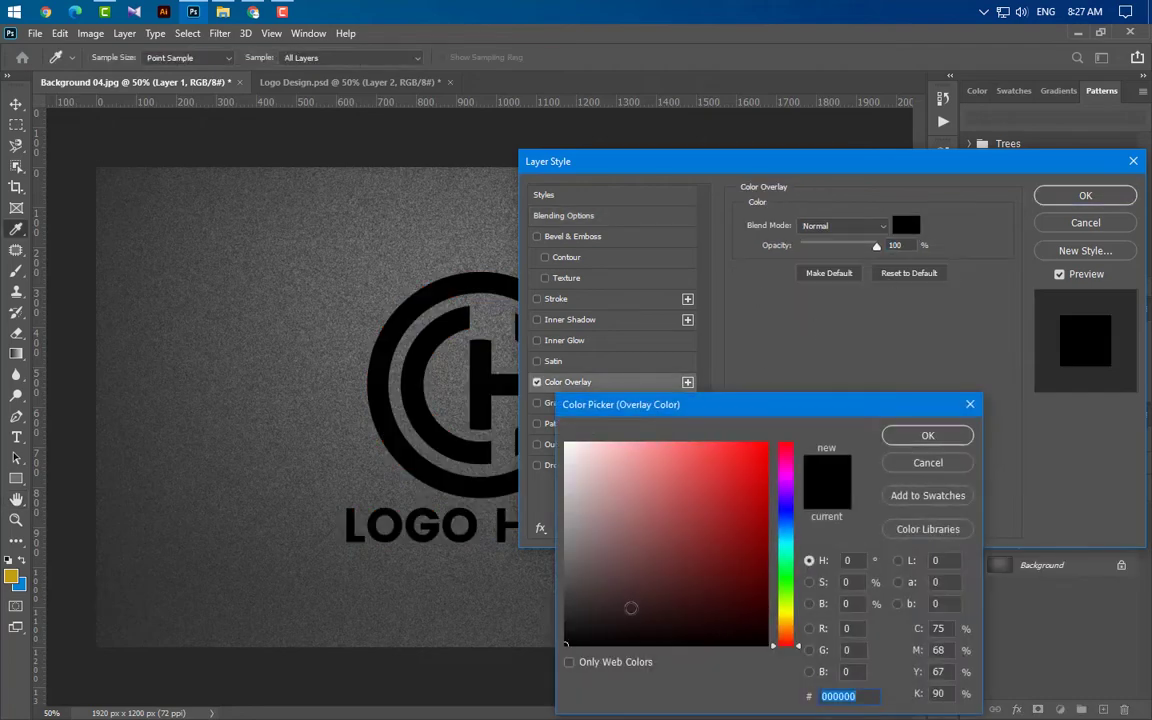
pyautogui.click(922, 437)
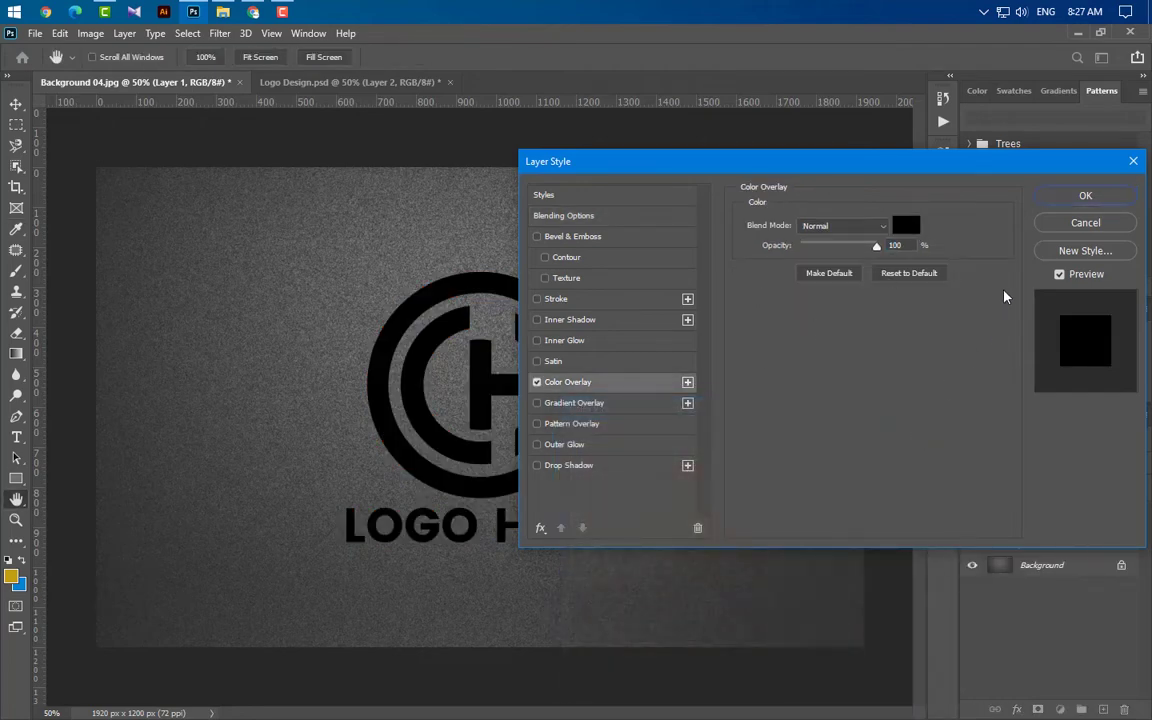
pyautogui.click(1056, 194)
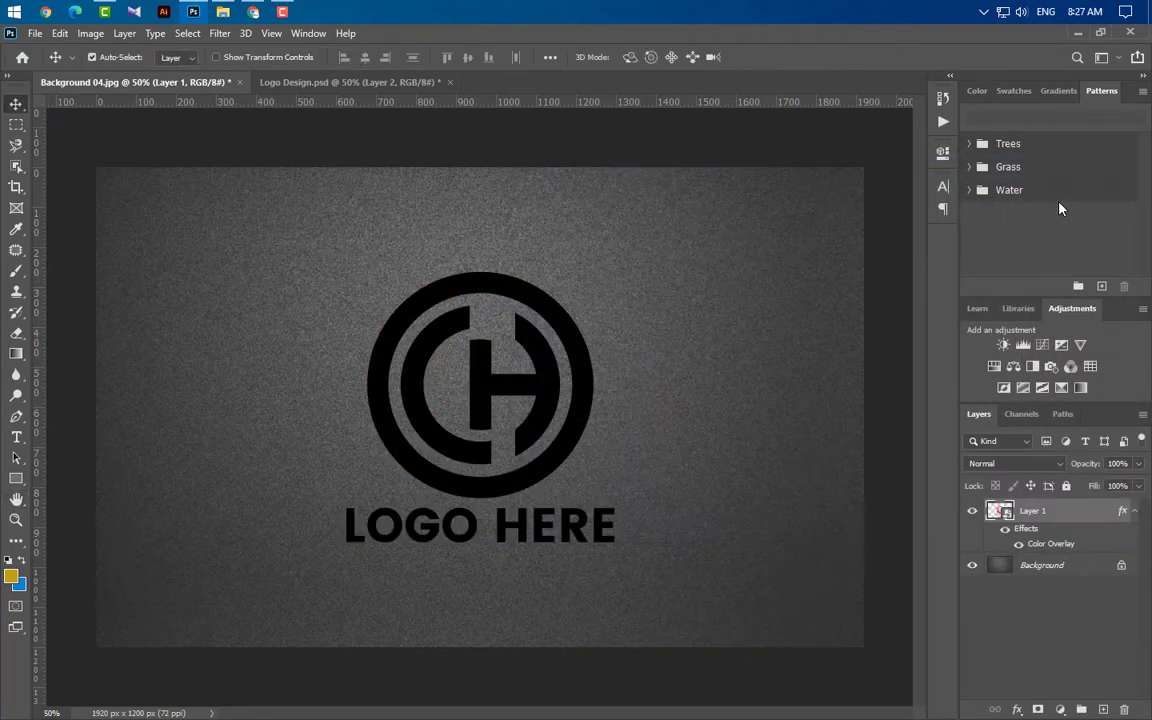
# - Apply a Gaussian Blur with a 24-pixel radius to the black logo layer
pyautogui.click(219, 33)
pyautogui.moveTo(330, 214)
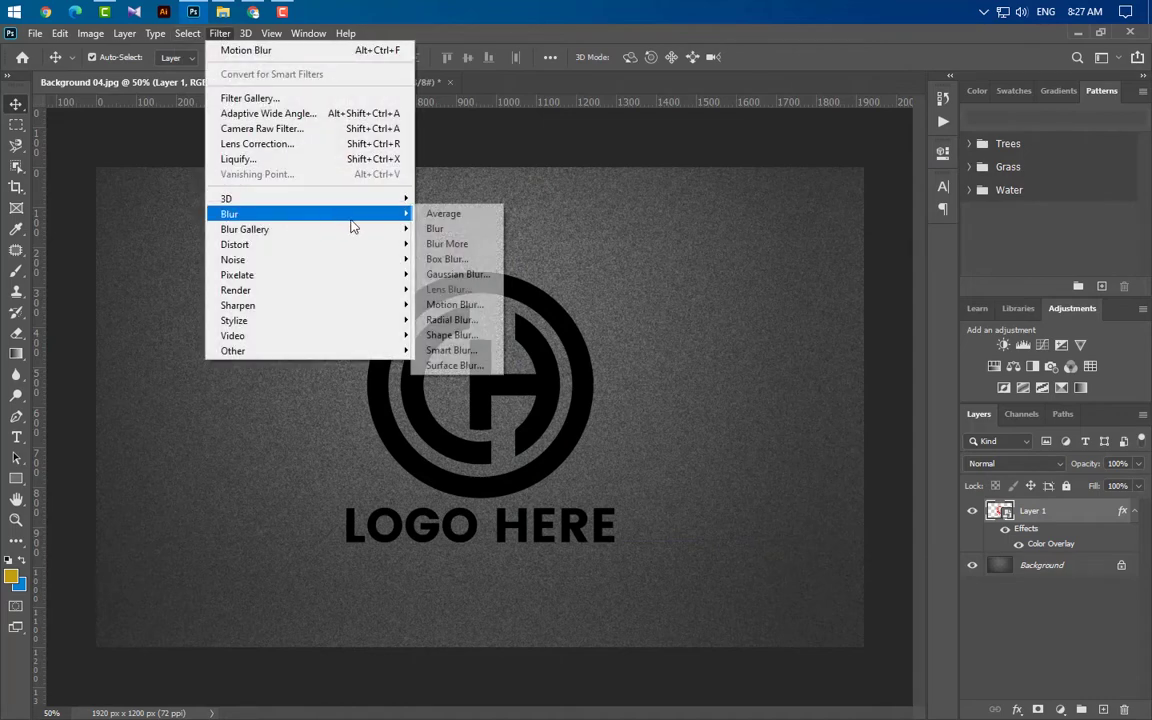
pyautogui.click(470, 274)
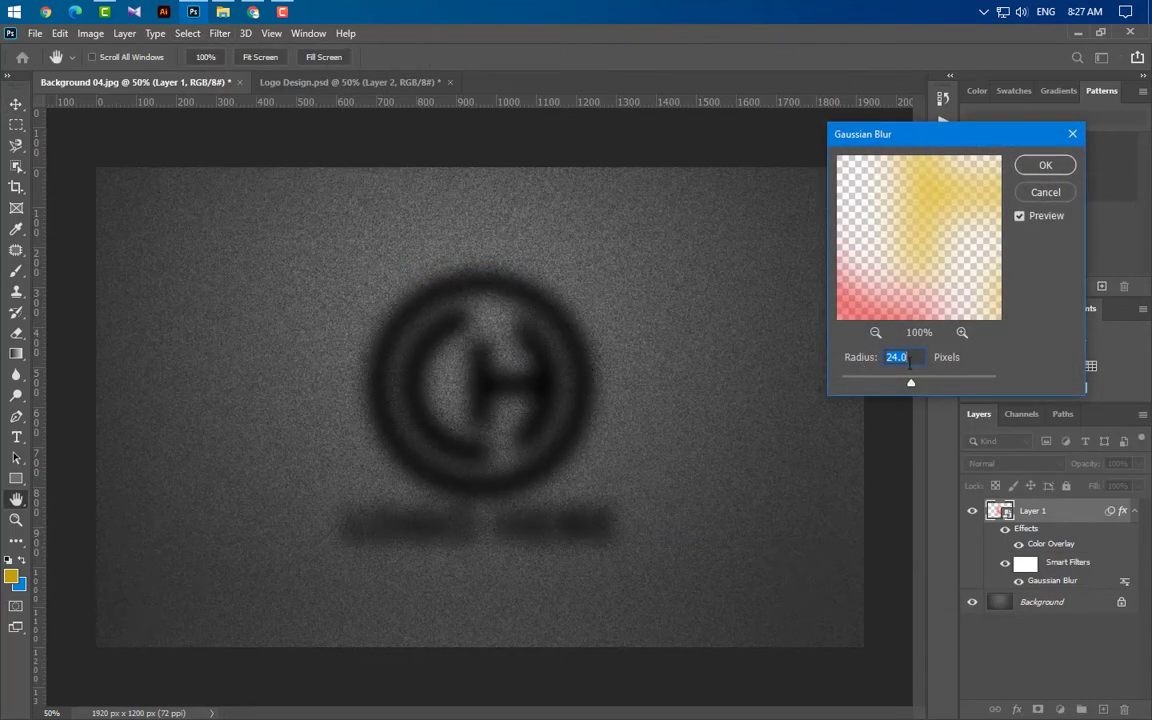
pyautogui.click(1038, 170)
# - Apply a Motion Blur at a 90° angle and 200 pixels distance to the logo layer, and set its opacity to 35%
pyautogui.click(219, 33)
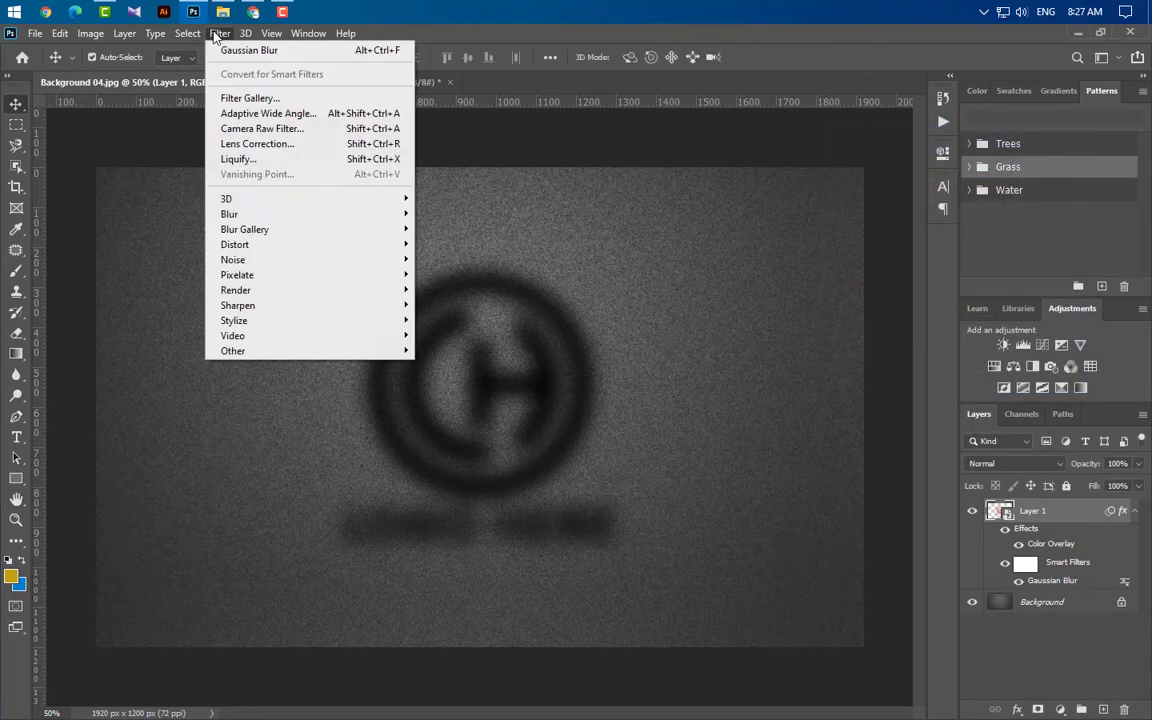
pyautogui.moveTo(291, 214)
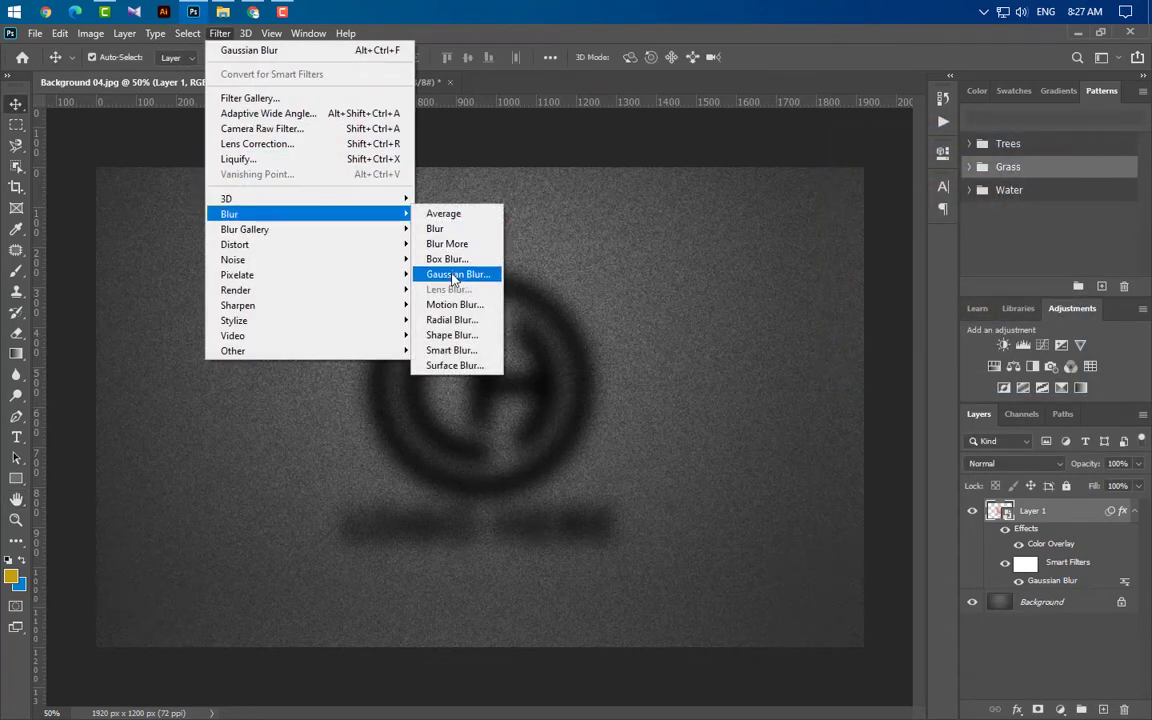
pyautogui.click(458, 305)
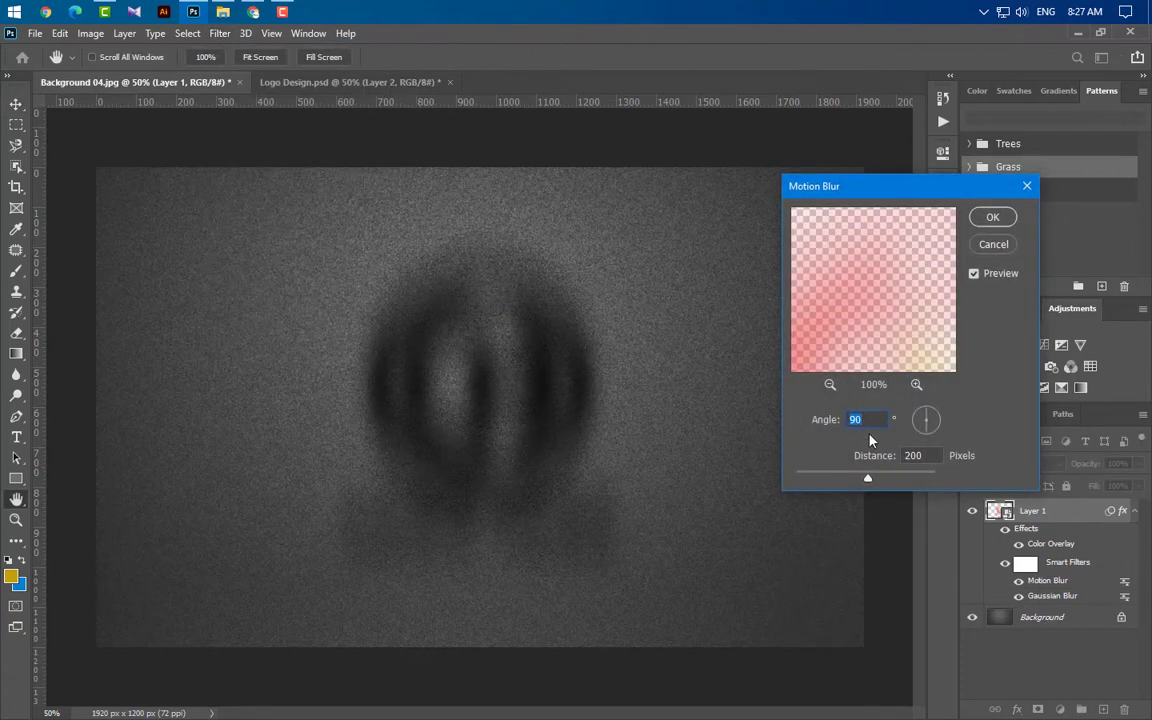
pyautogui.press('Tab')
pyautogui.click(992, 218)
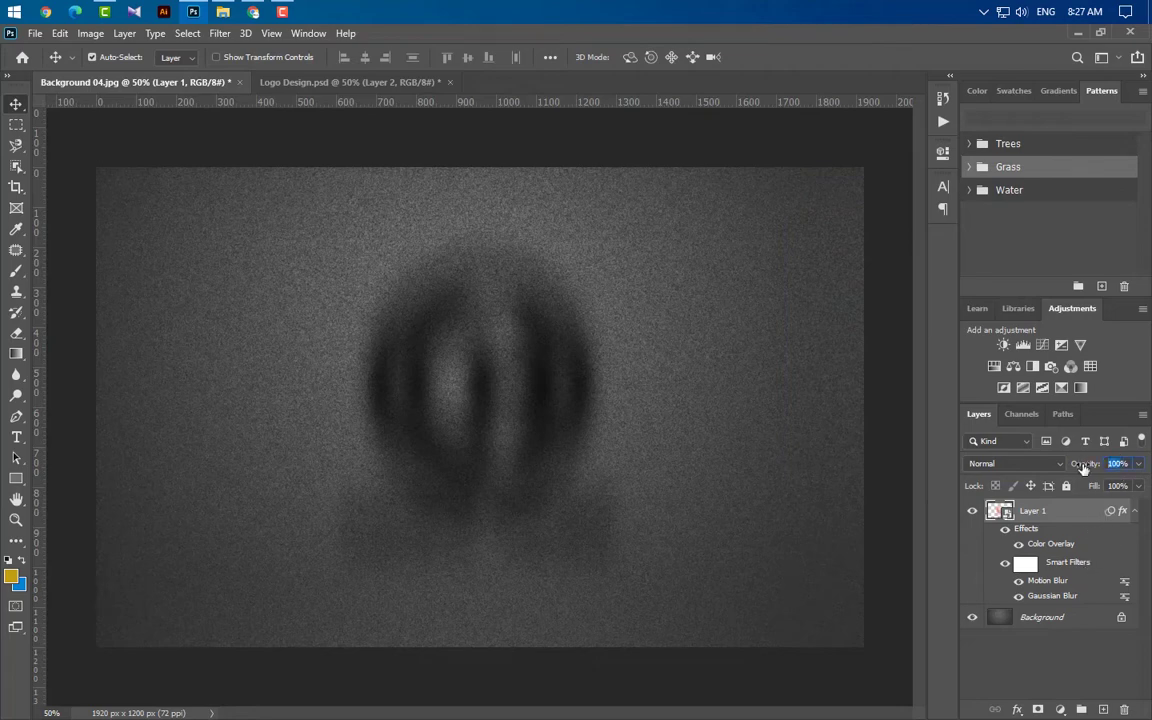
pyautogui.write('35')
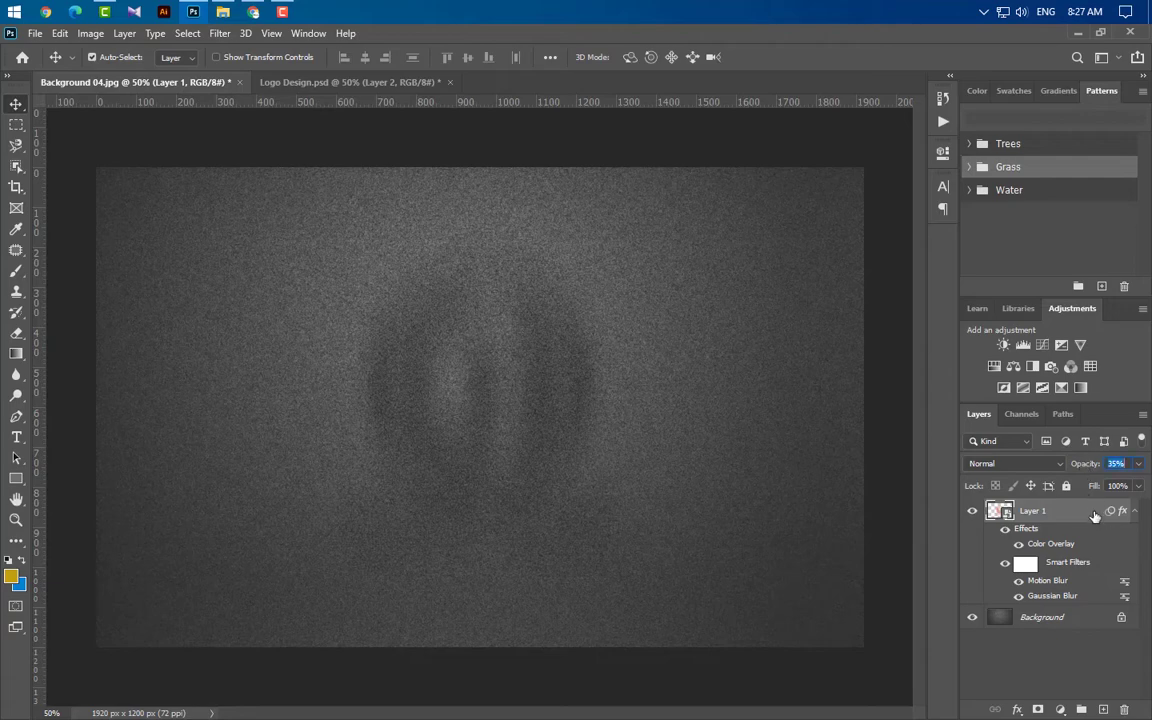
# - Duplicate the blurred logo layer and set the copy's Gaussian Blur radius to 8 pixels
pyautogui.moveTo(1095, 516); pyautogui.dragTo(1101, 625)
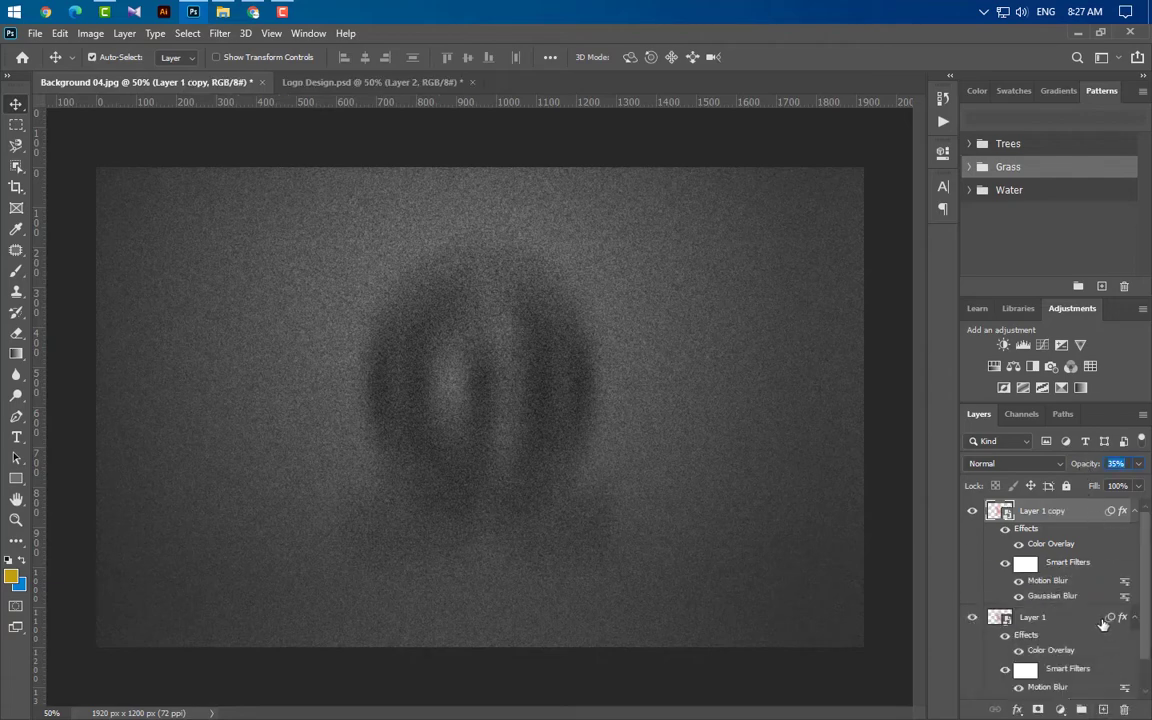
pyautogui.doubleClick(1052, 596)
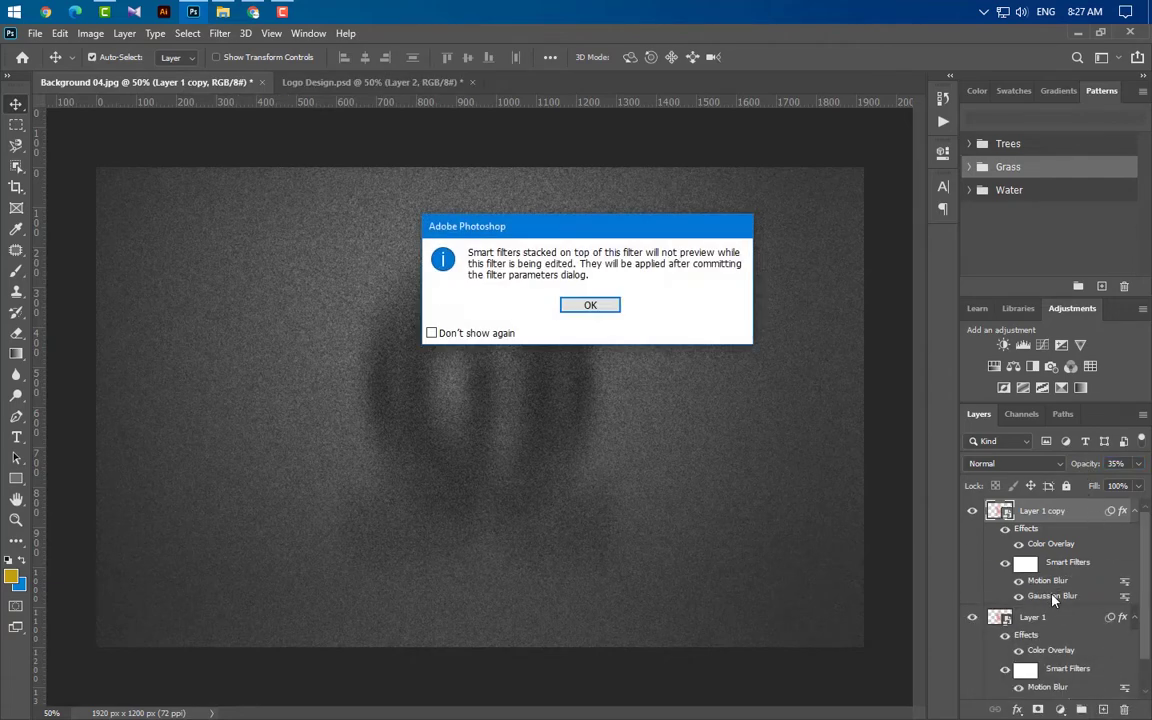
pyautogui.click(589, 310)
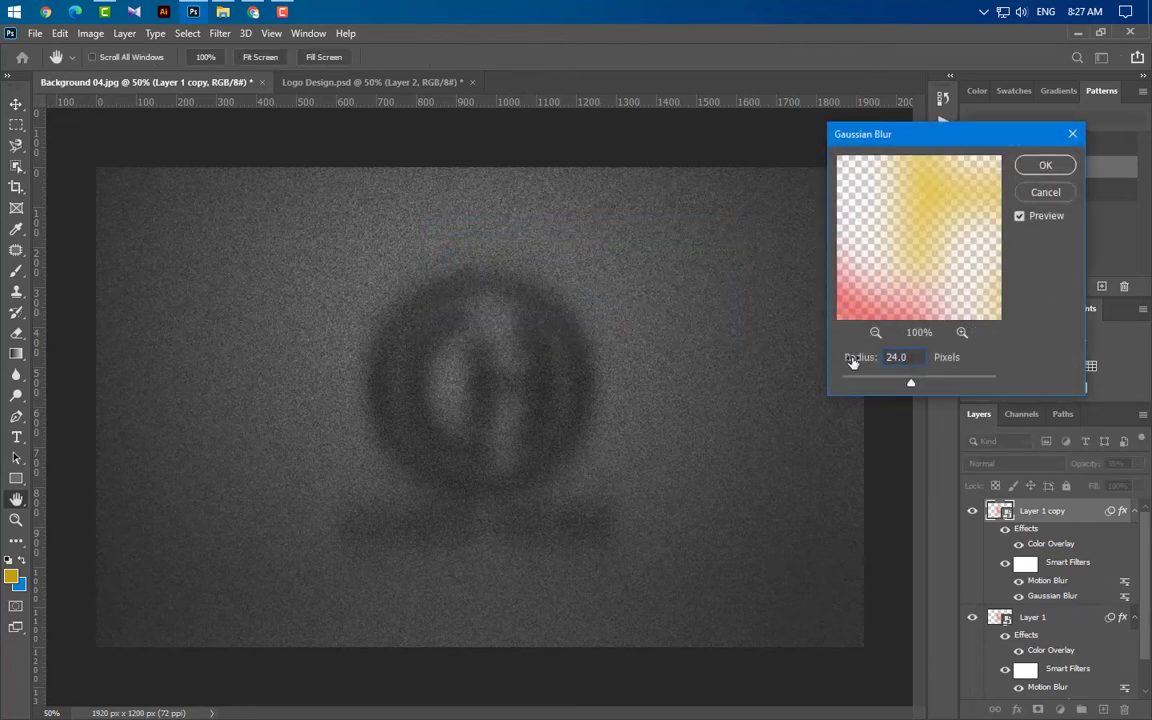
pyautogui.moveTo(862, 368); pyautogui.dragTo(858, 369)
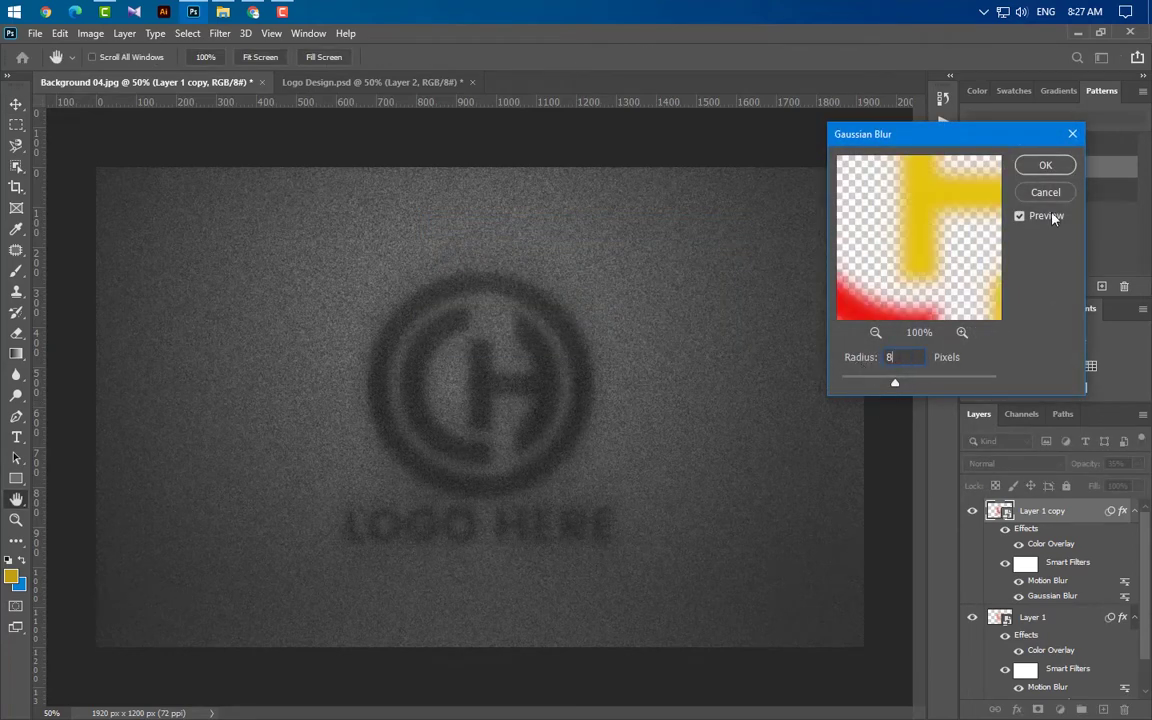
pyautogui.click(1045, 165)
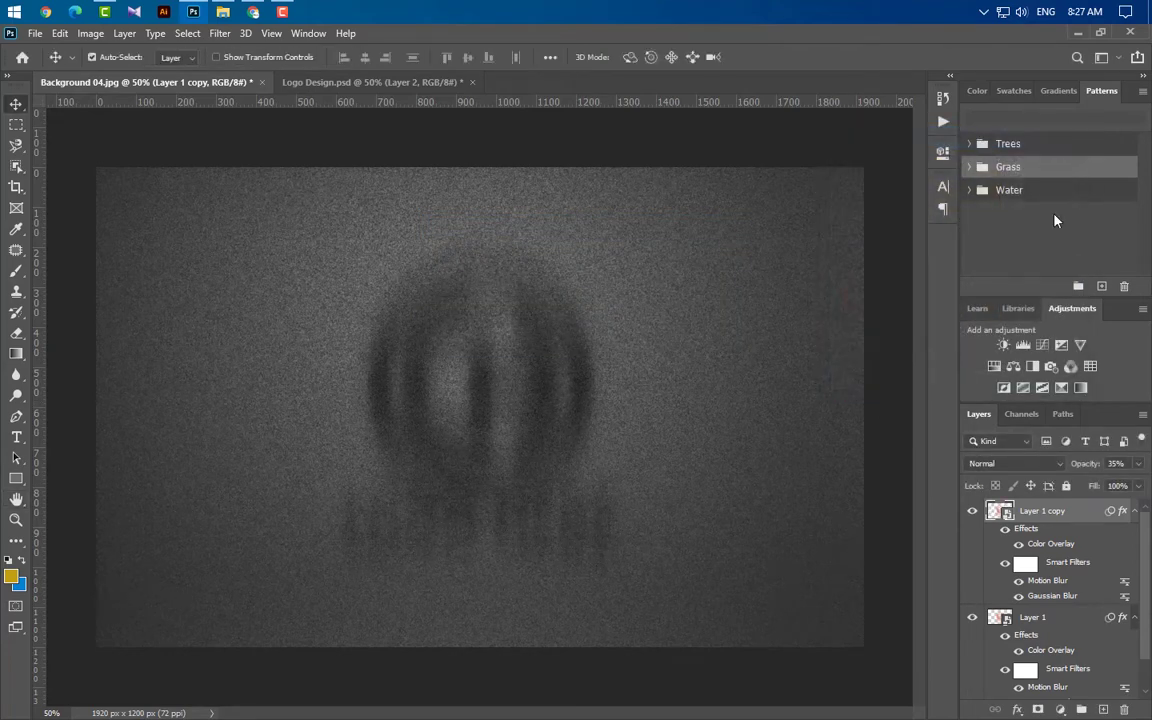
# - Set the Motion Blur distance of Layer 1 copy to 50 pixels, keeping the 90° angle
pyautogui.doubleClick(1043, 582)
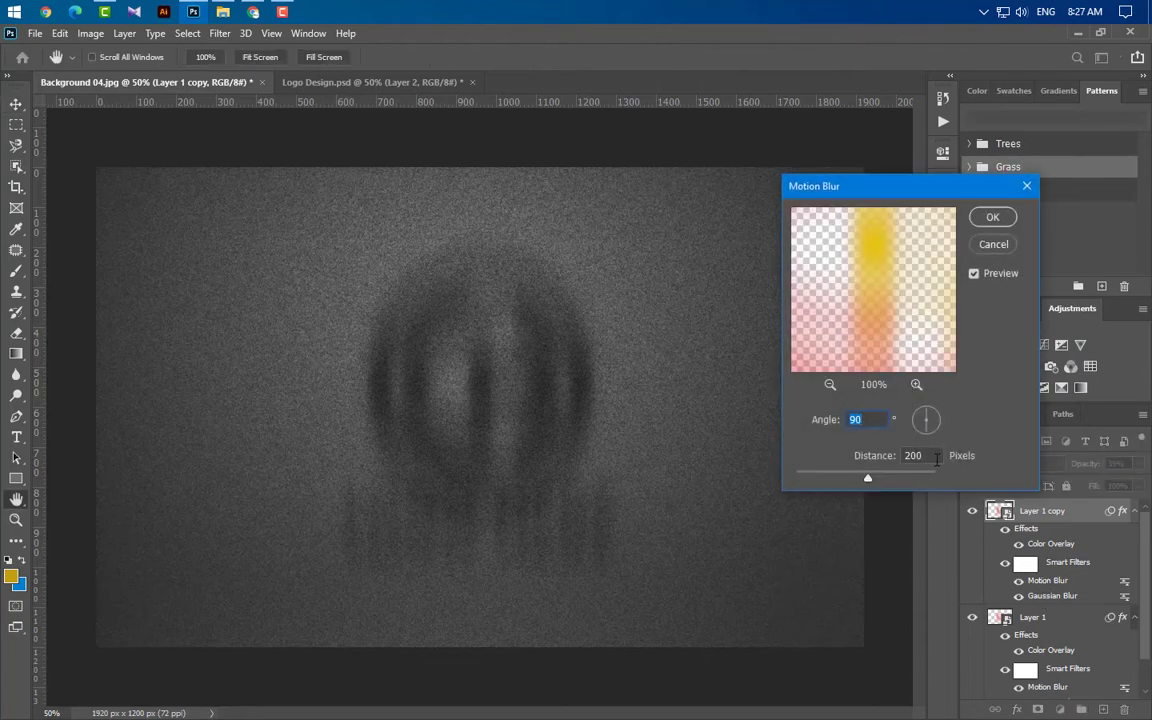
pyautogui.press('Tab')
pyautogui.write('50')
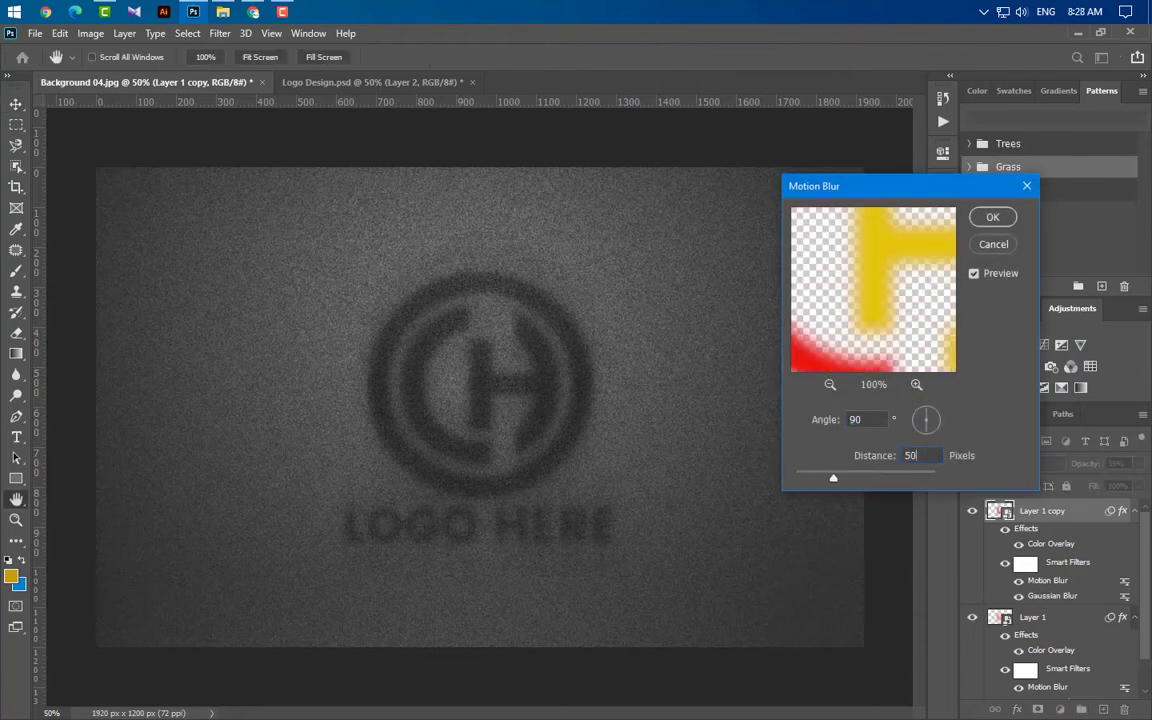
pyautogui.click(993, 218)
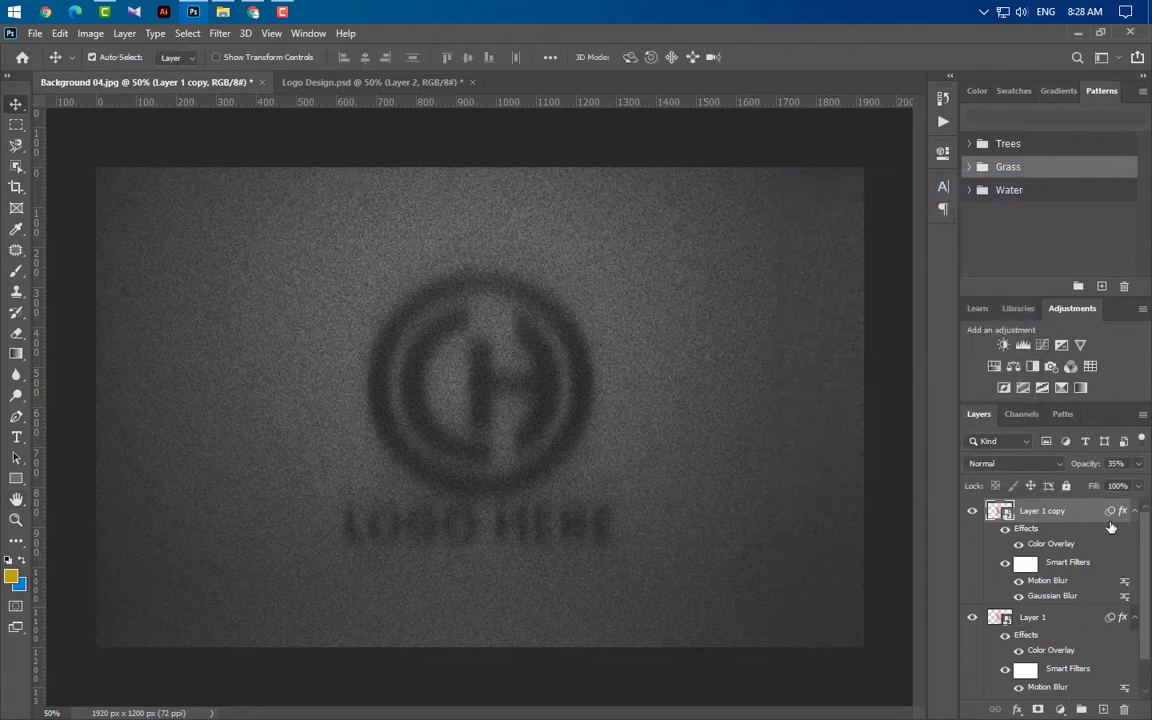
# - Collapse the effect lists of both blurred layers, duplicate Layer 1 copy and expand the new duplicate's effects
pyautogui.click(1135, 619)
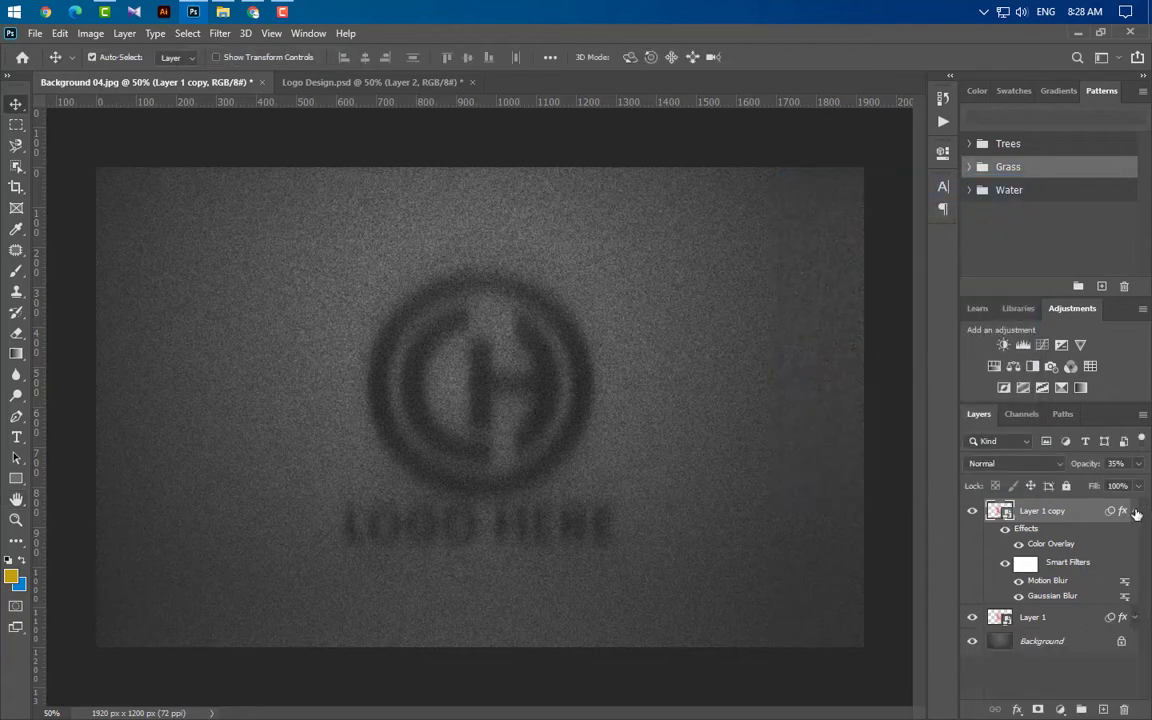
pyautogui.click(1135, 512)
pyautogui.moveTo(1095, 512); pyautogui.dragTo(1105, 708)
pyautogui.click(1135, 512)
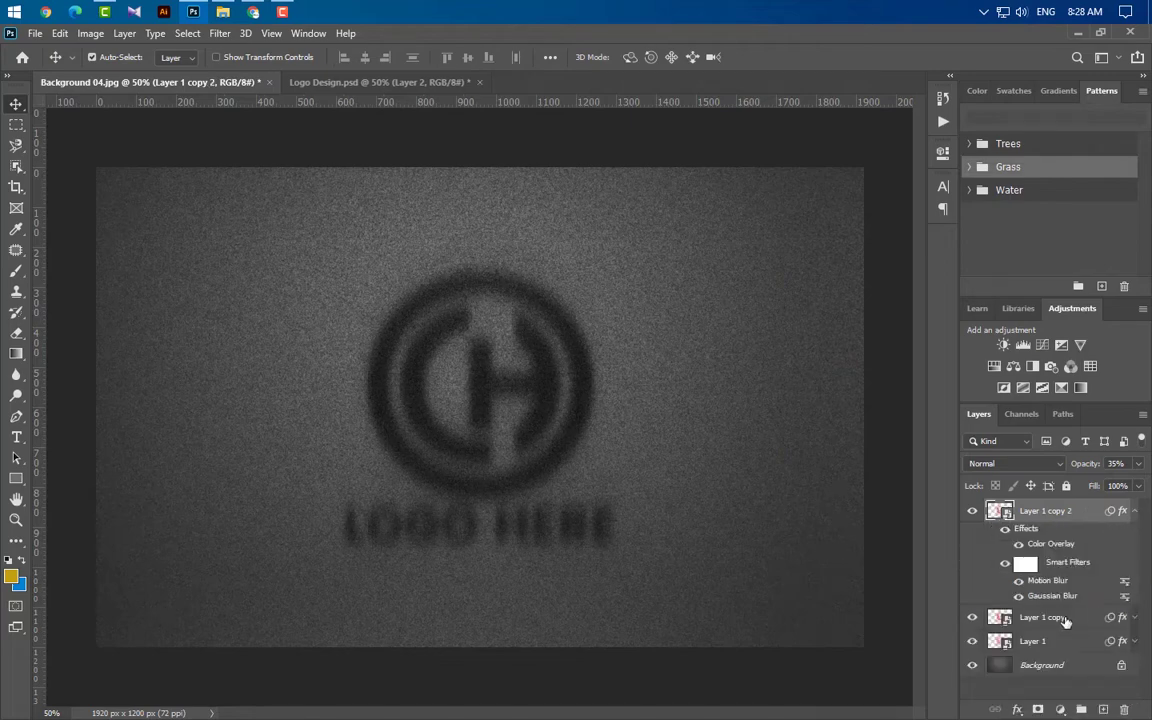
# - Delete the Gaussian Blur, Motion Blur and Color Overlay from the topmost logo copy
pyautogui.moveTo(1052, 596); pyautogui.dragTo(1124, 709)
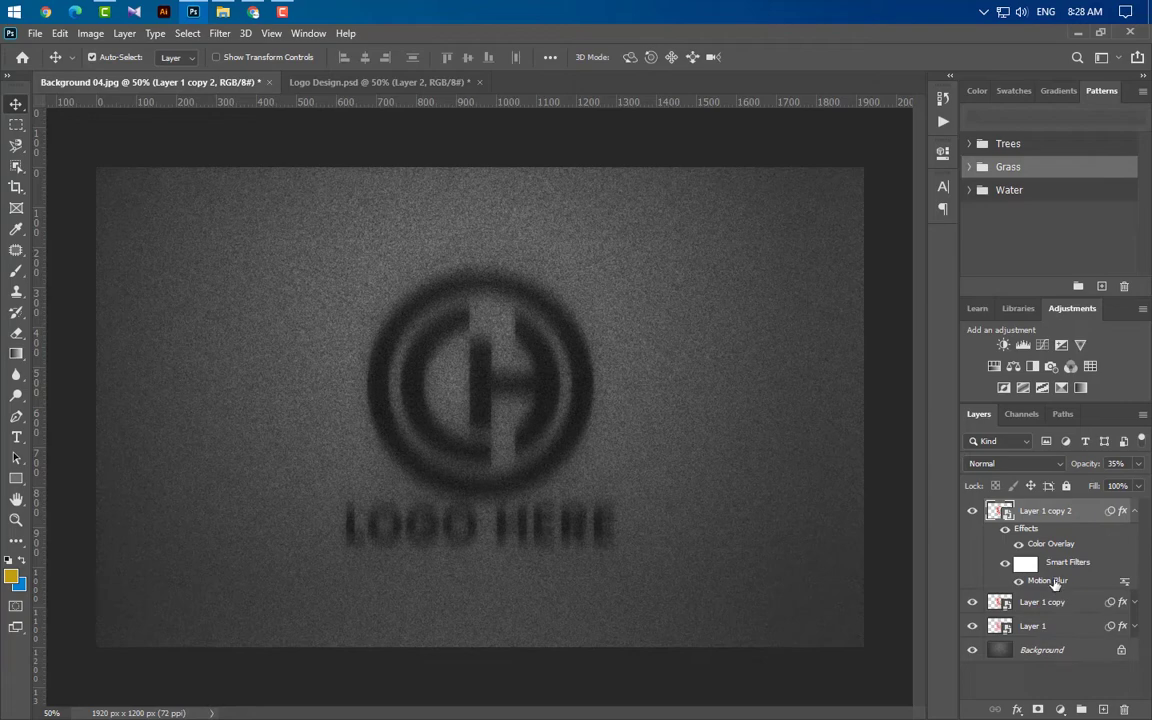
pyautogui.moveTo(1055, 585); pyautogui.dragTo(1124, 709)
pyautogui.moveTo(1050, 543); pyautogui.dragTo(1124, 709)
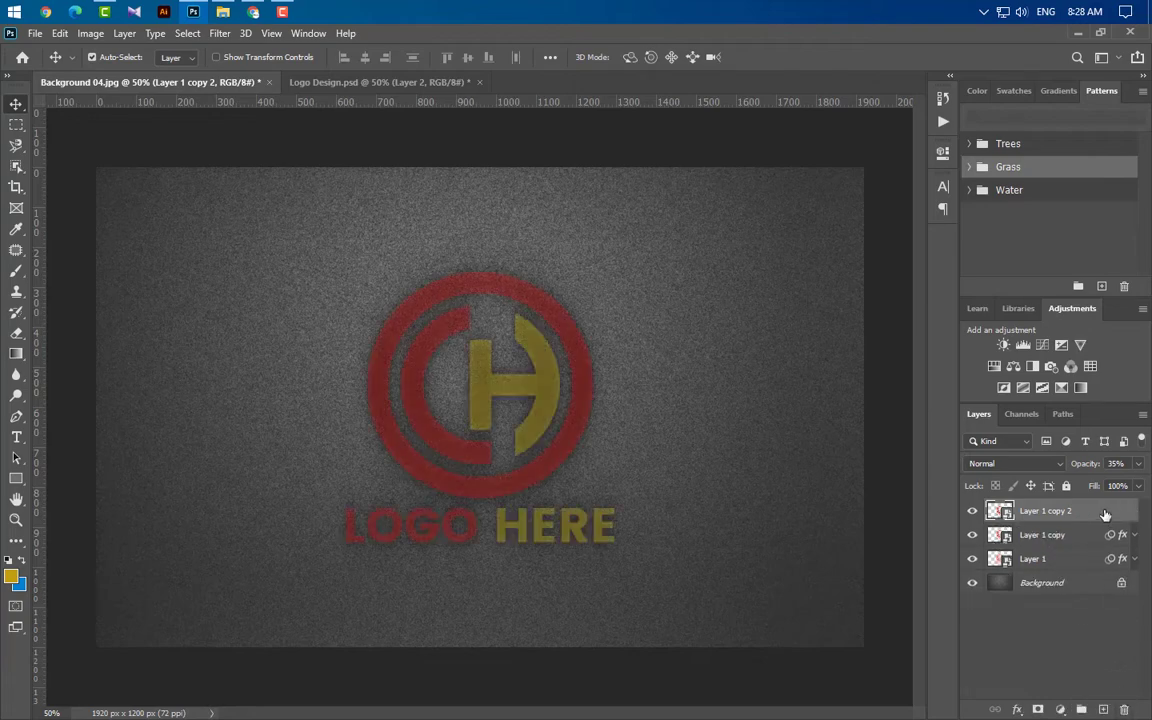
# - Set the topmost logo copy's opacity to 100% and the opacity of Layer 1 copy to 50%
pyautogui.click(1139, 464)
pyautogui.moveTo(1093, 487); pyautogui.dragTo(1140, 486)
pyautogui.click(1090, 541)
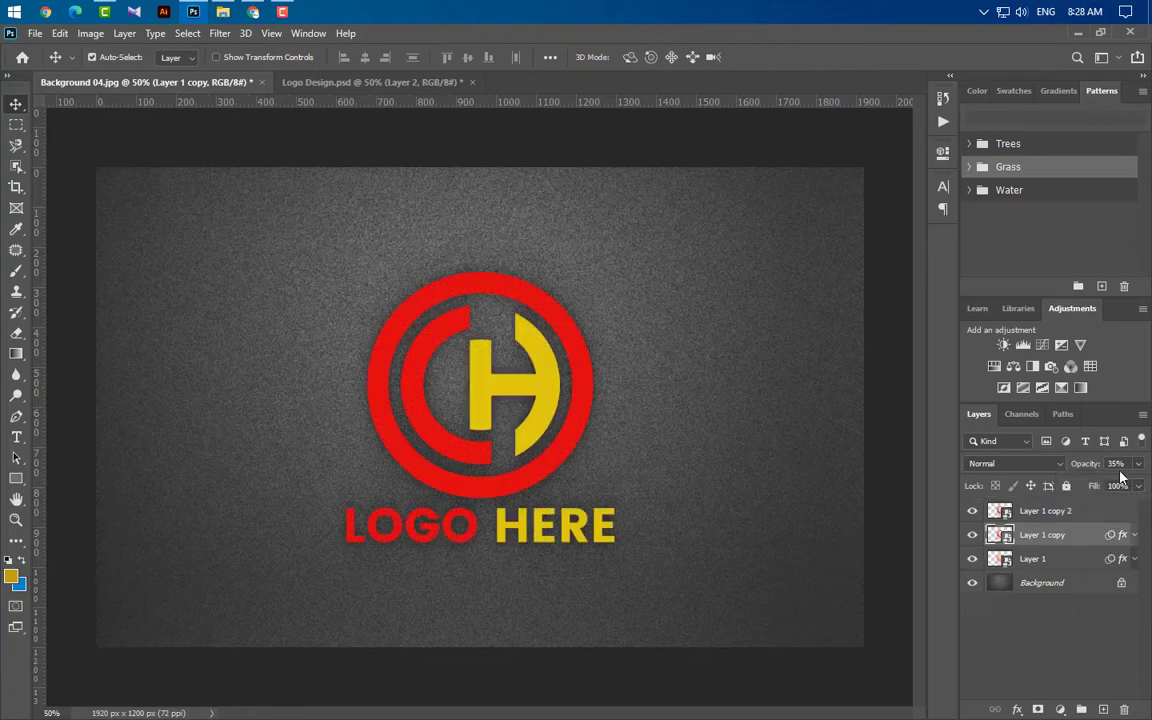
pyautogui.write('50')
pyautogui.press('Return')
# - Add Bevel & Emboss to the topmost logo copy with the Inner Bevel style and Smooth technique
pyautogui.click(1090, 518)
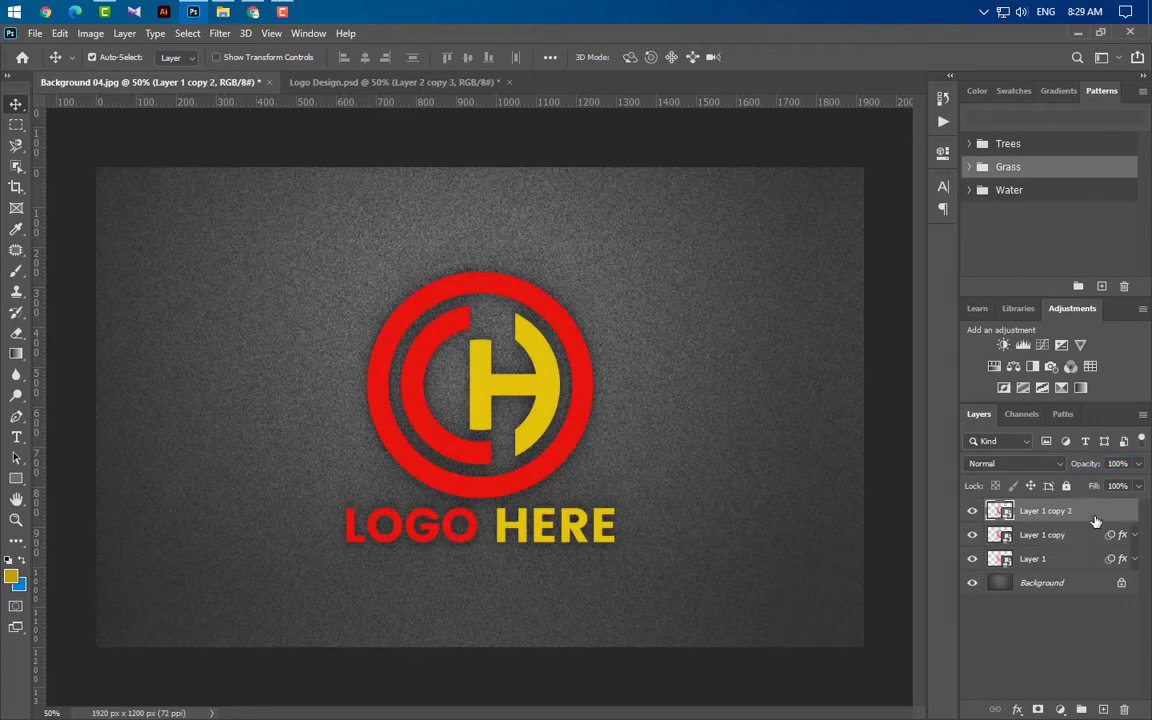
pyautogui.doubleClick(1095, 521)
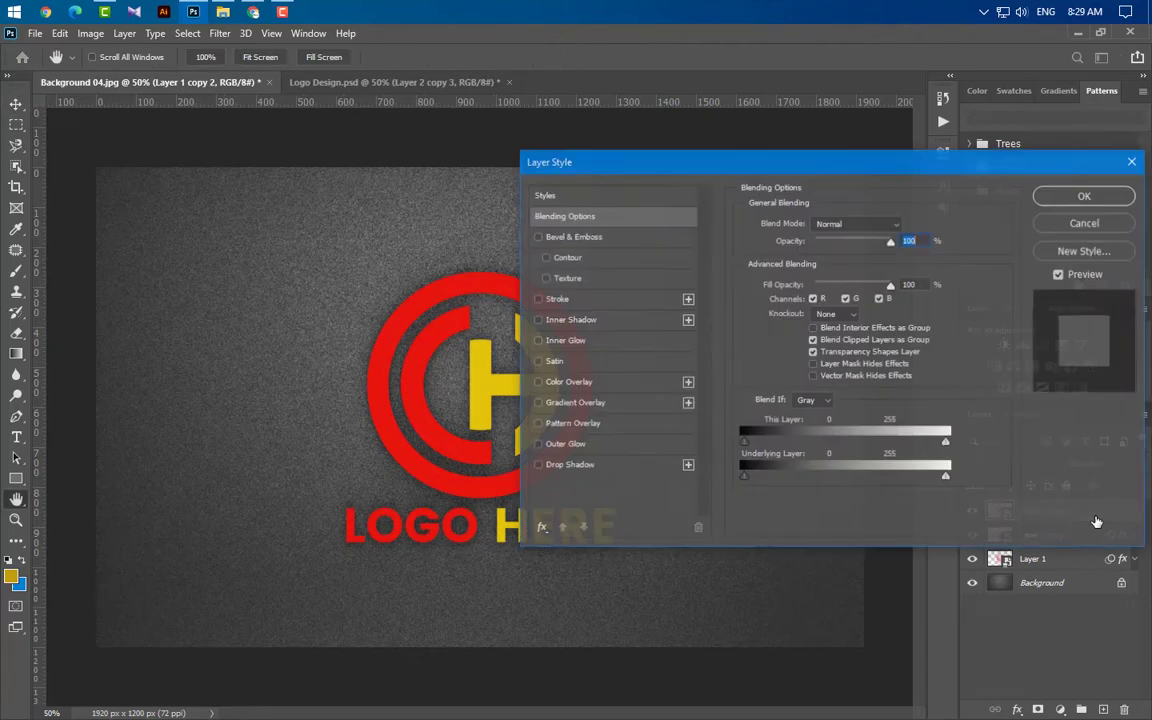
pyautogui.click(620, 238)
pyautogui.click(855, 226)
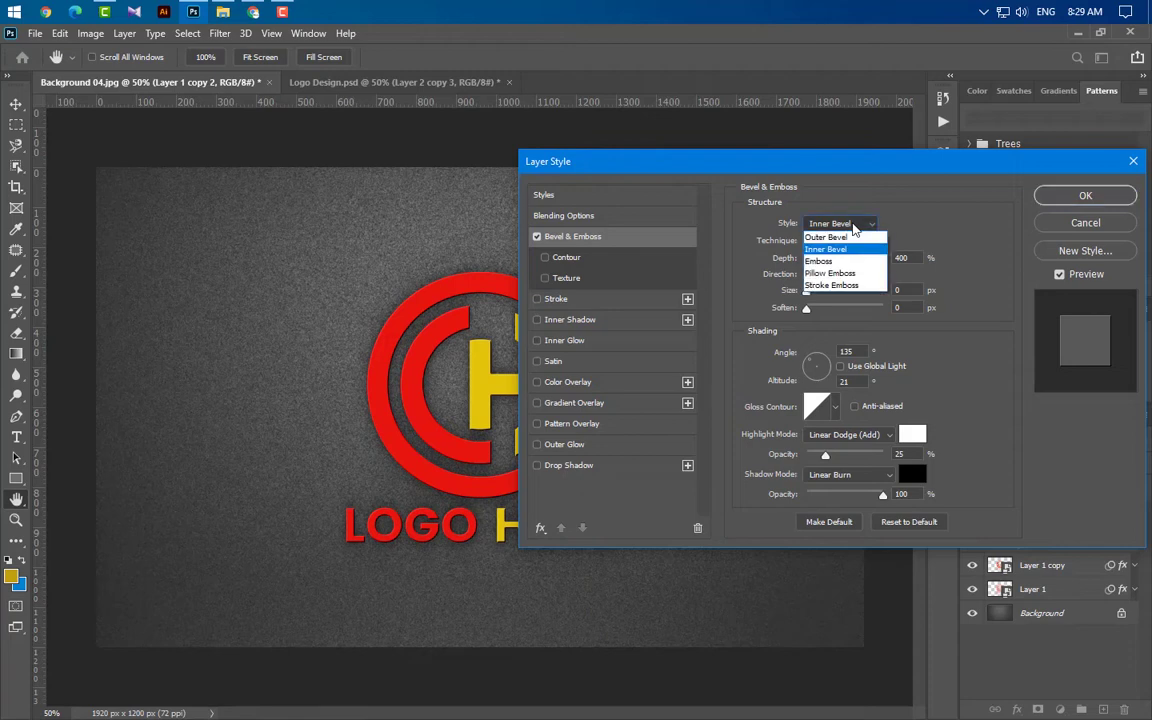
pyautogui.click(845, 245)
pyautogui.click(841, 242)
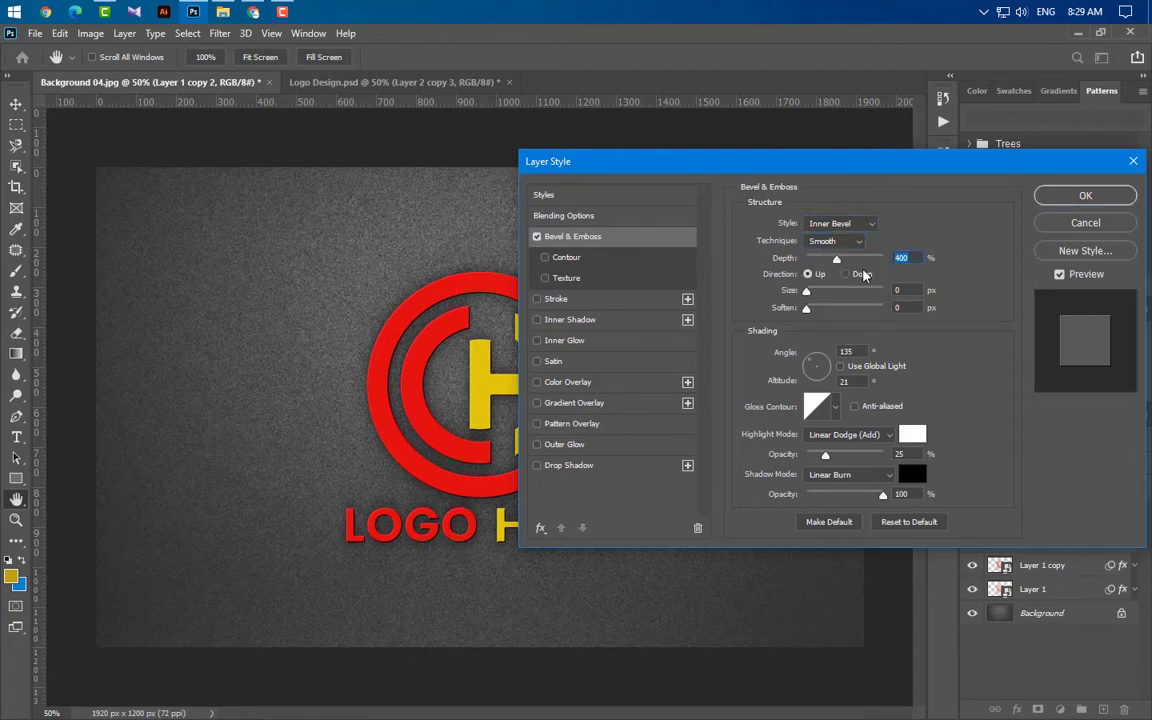
# - Set the bevel to 35% depth, 2 px size, 2 px soften, 45° angle and 60% highlight opacity
pyautogui.write('35')
pyautogui.press('Tab')
pyautogui.write('2')
pyautogui.write('2')
pyautogui.write('45')
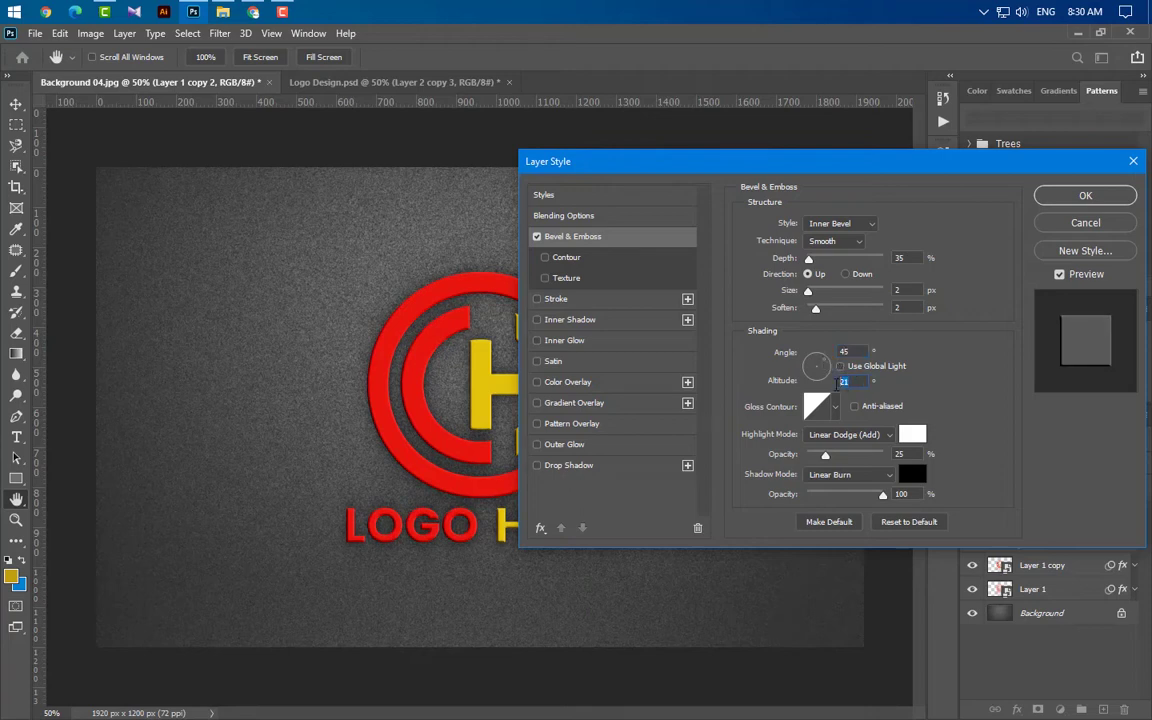
pyautogui.click(896, 455)
pyautogui.write('60')
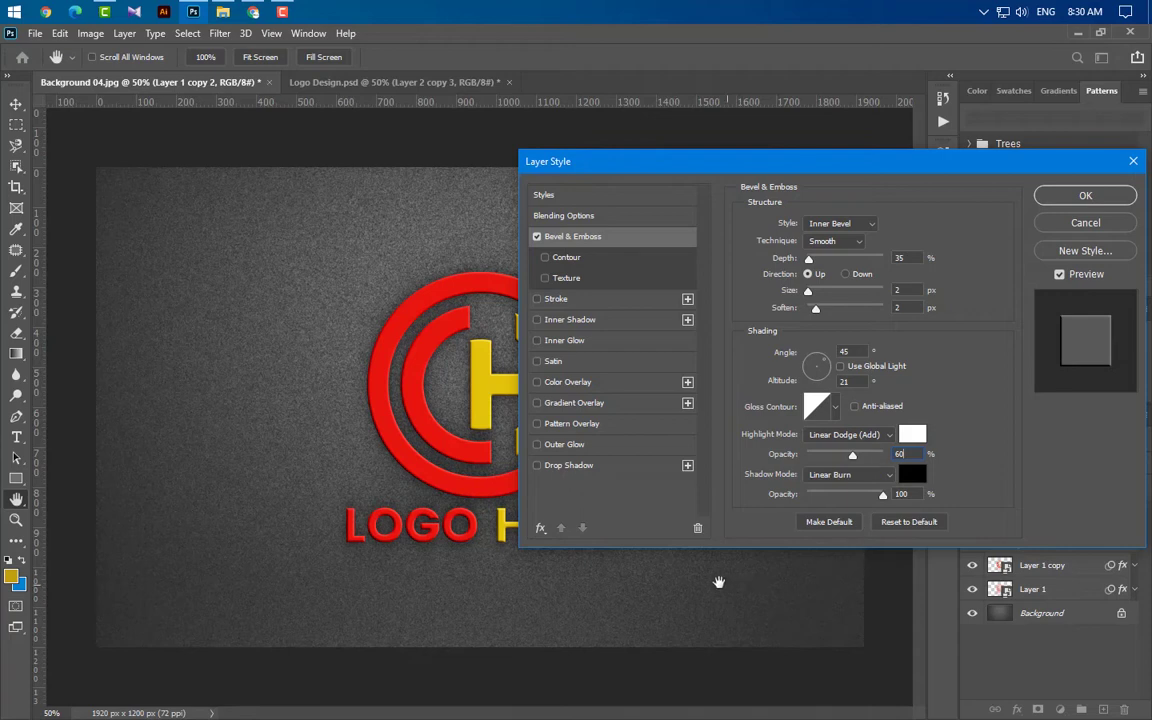
# - Add a Drop Shadow with 30% opacity, 45° angle, 10 px distance and 20 px size, and apply the layer style
pyautogui.click(603, 472)
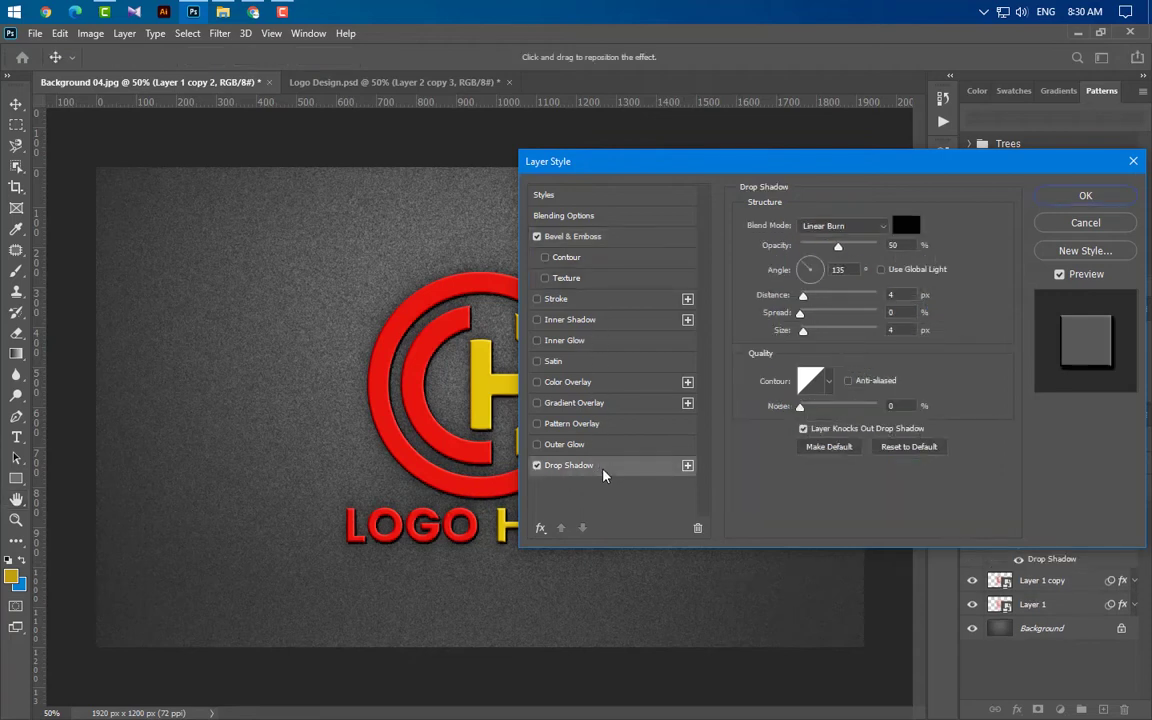
pyautogui.doubleClick(893, 245)
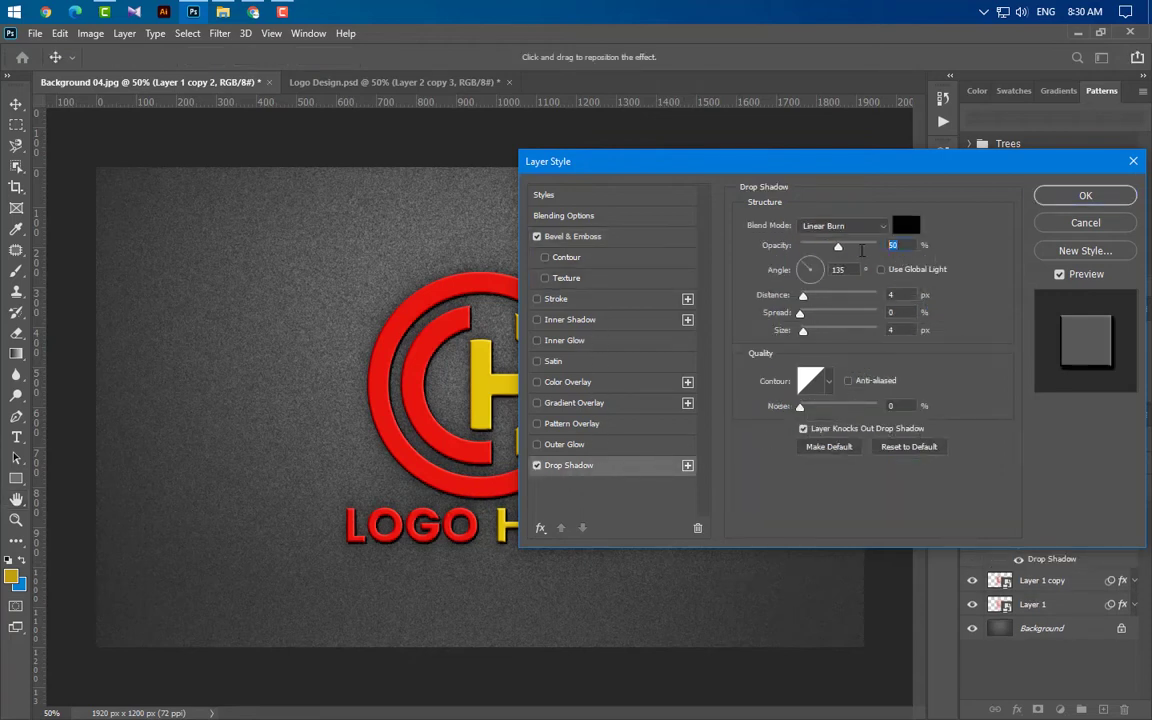
pyautogui.write('30')
pyautogui.doubleClick(850, 269)
pyautogui.write('45')
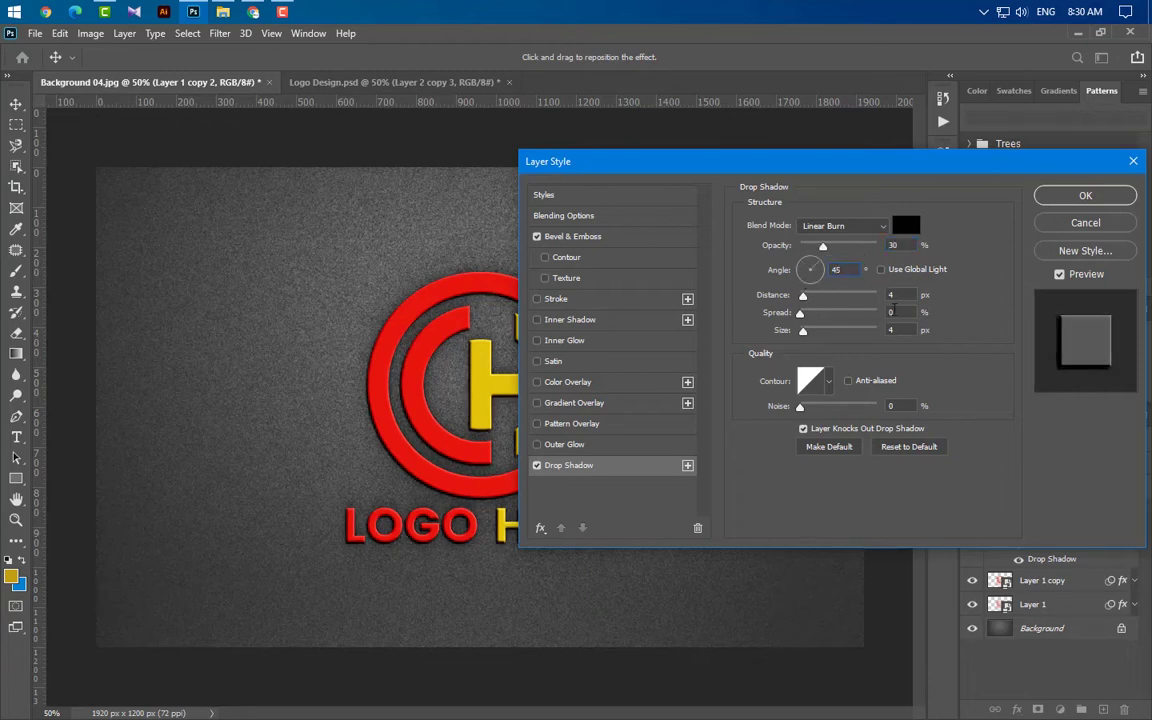
pyautogui.doubleClick(893, 294)
pyautogui.write('10')
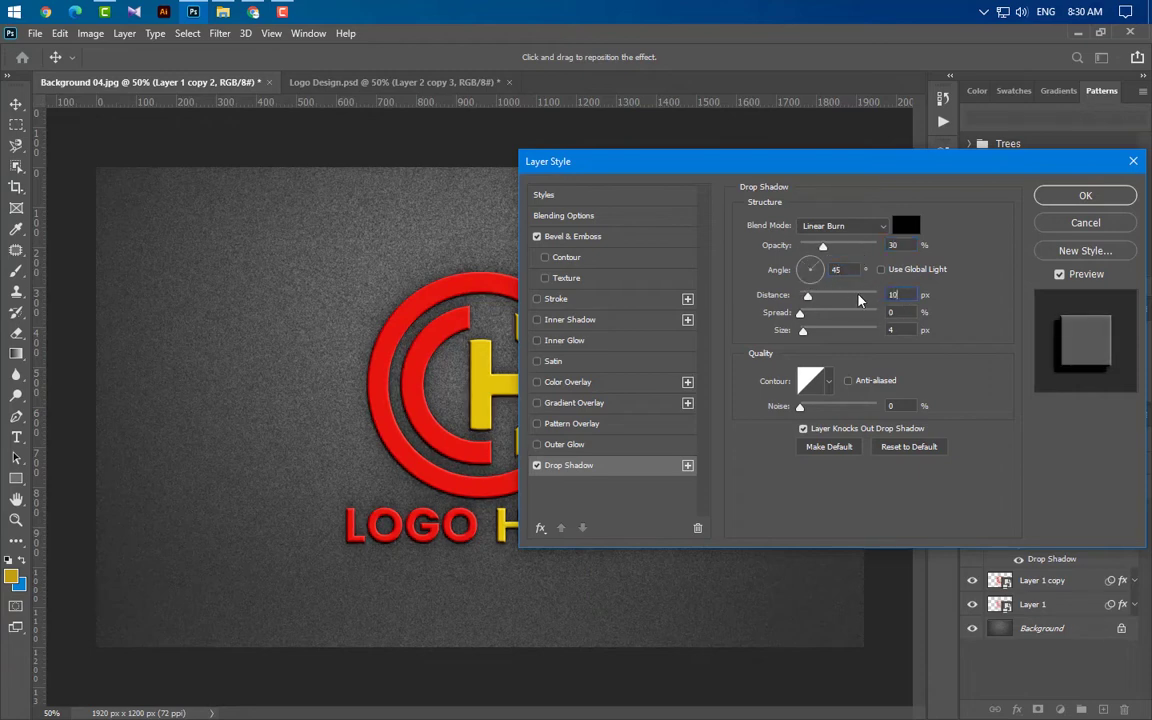
pyautogui.doubleClick(893, 330)
pyautogui.write('20')
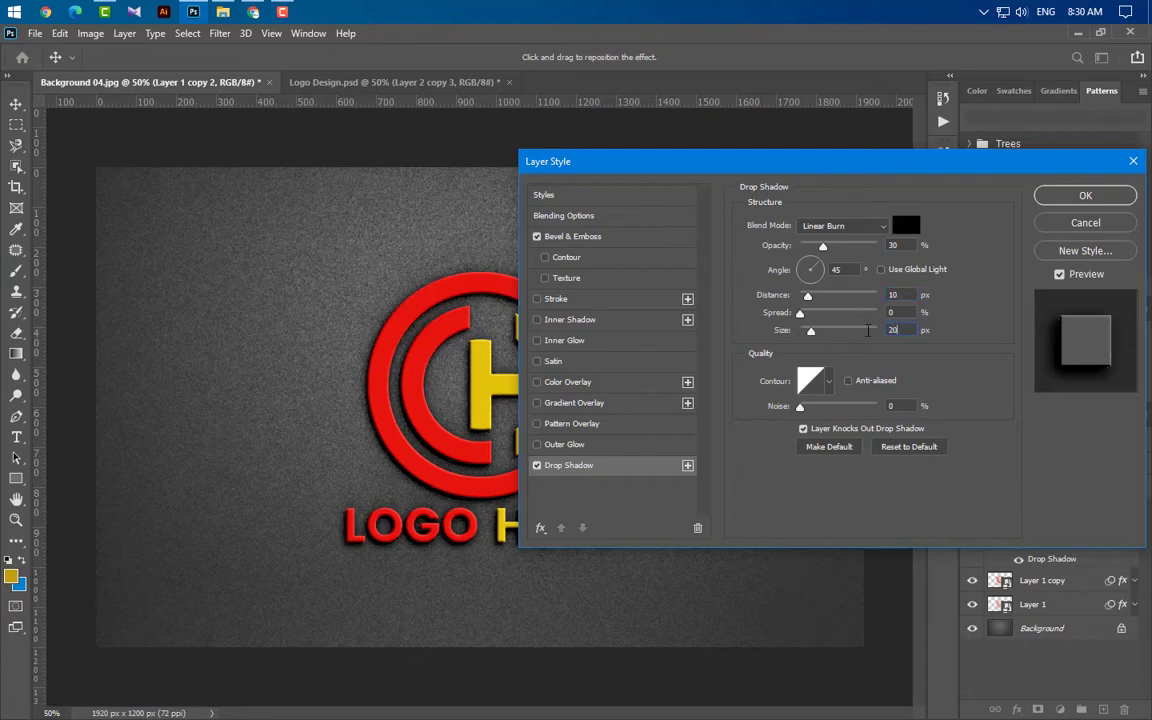
pyautogui.click(1085, 195)
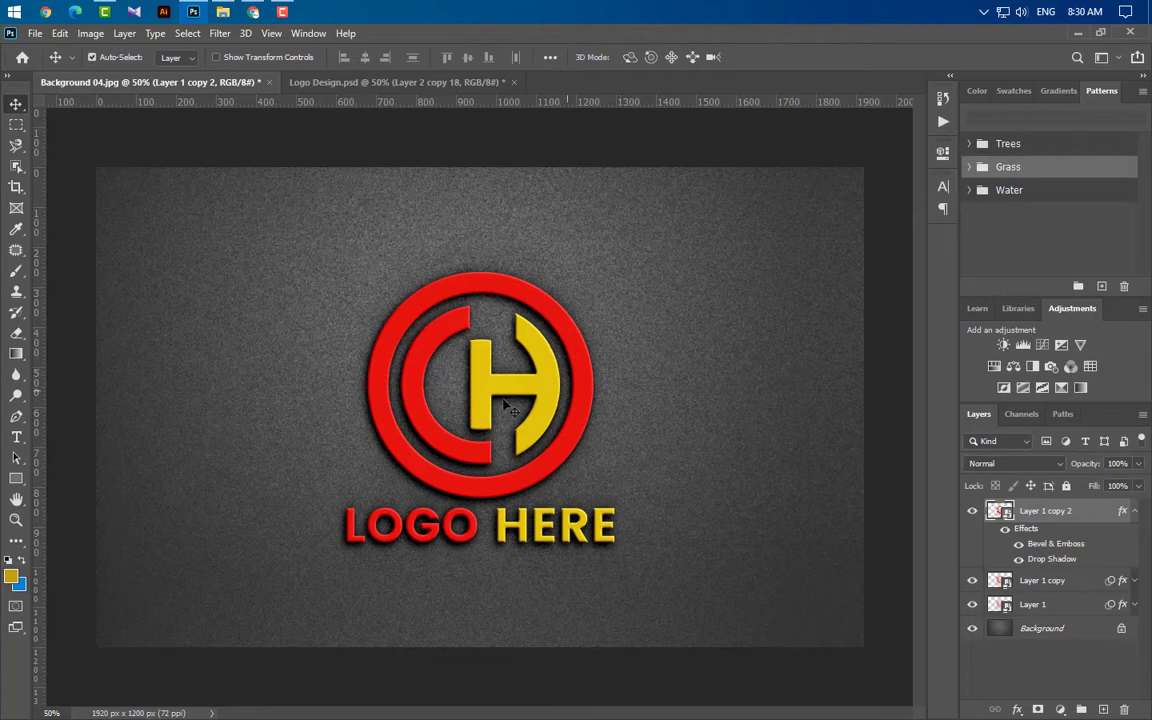
# - Duplicate Layer 1 copy 2 and delete the Drop Shadow from the new duplicate
pyautogui.scroll(5, 470, 420)
pyautogui.scroll(3, 487, 433)
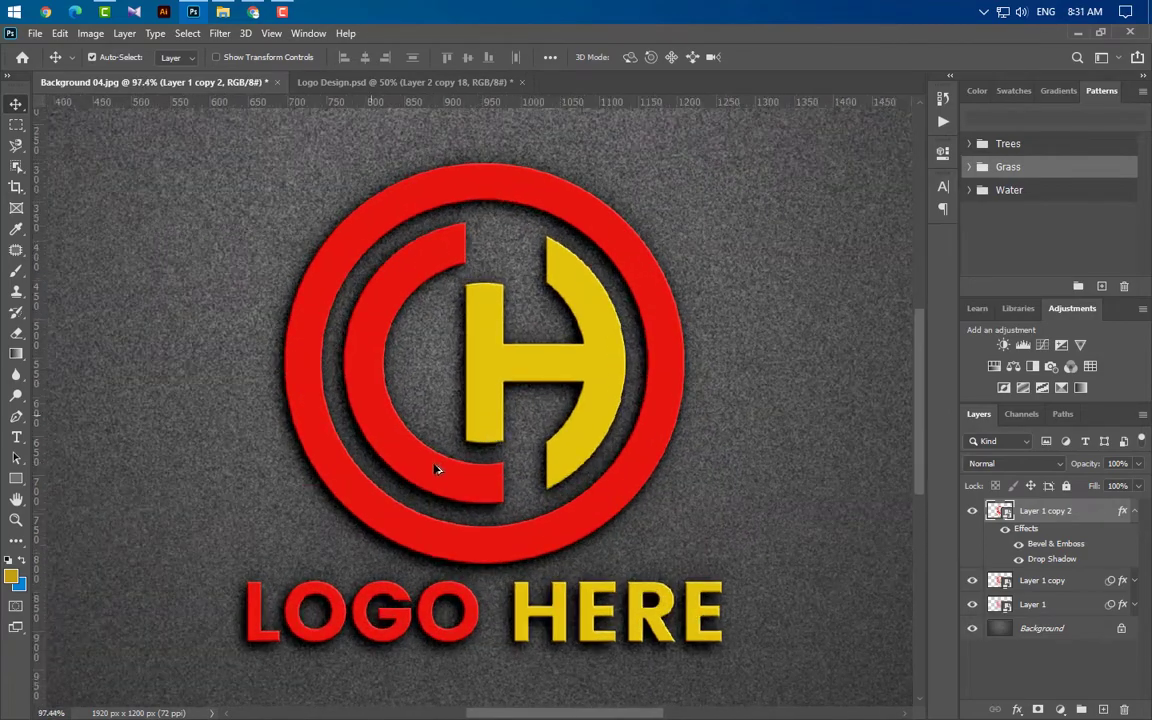
pyautogui.scroll(3, 437, 468)
pyautogui.click(1135, 511)
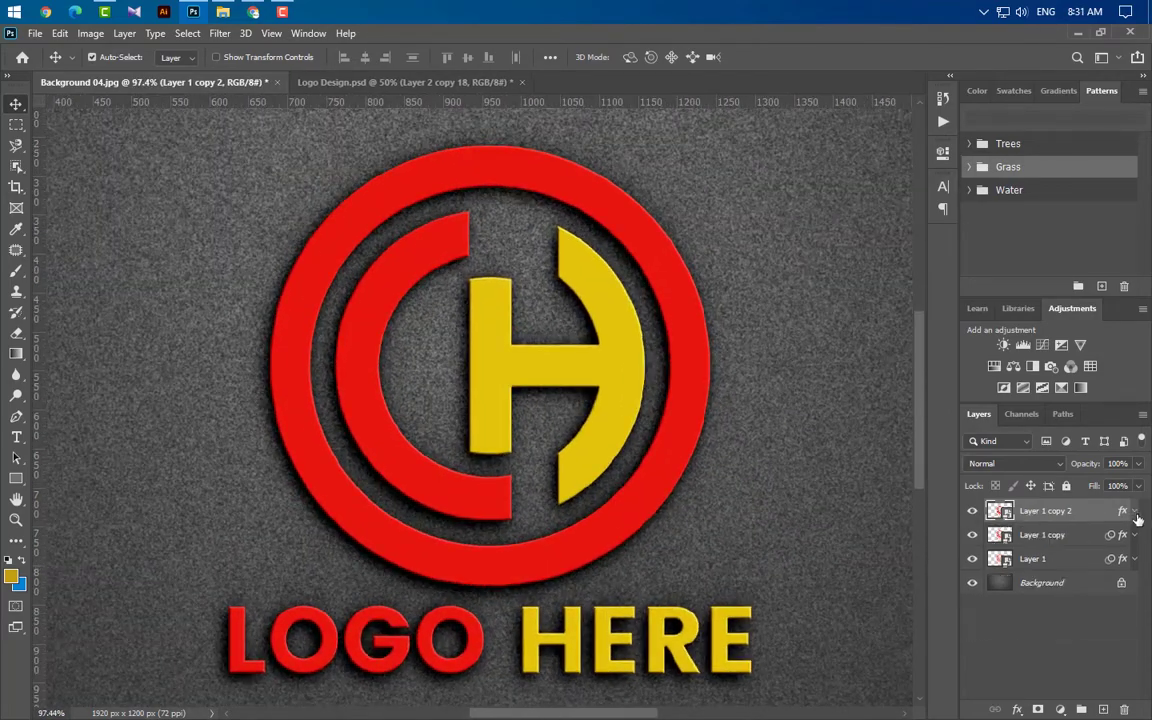
pyautogui.hotkey('ctrl', 'j')
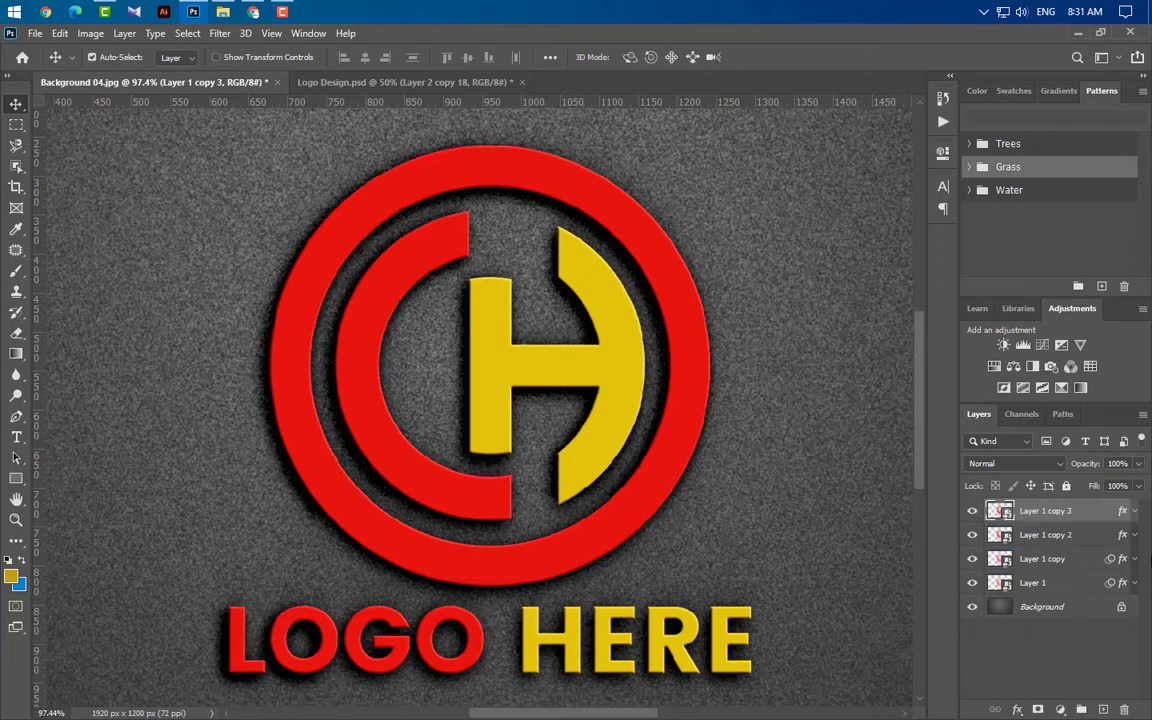
pyautogui.click(1135, 511)
pyautogui.moveTo(1067, 563); pyautogui.dragTo(1124, 709)
pyautogui.click(1137, 513)
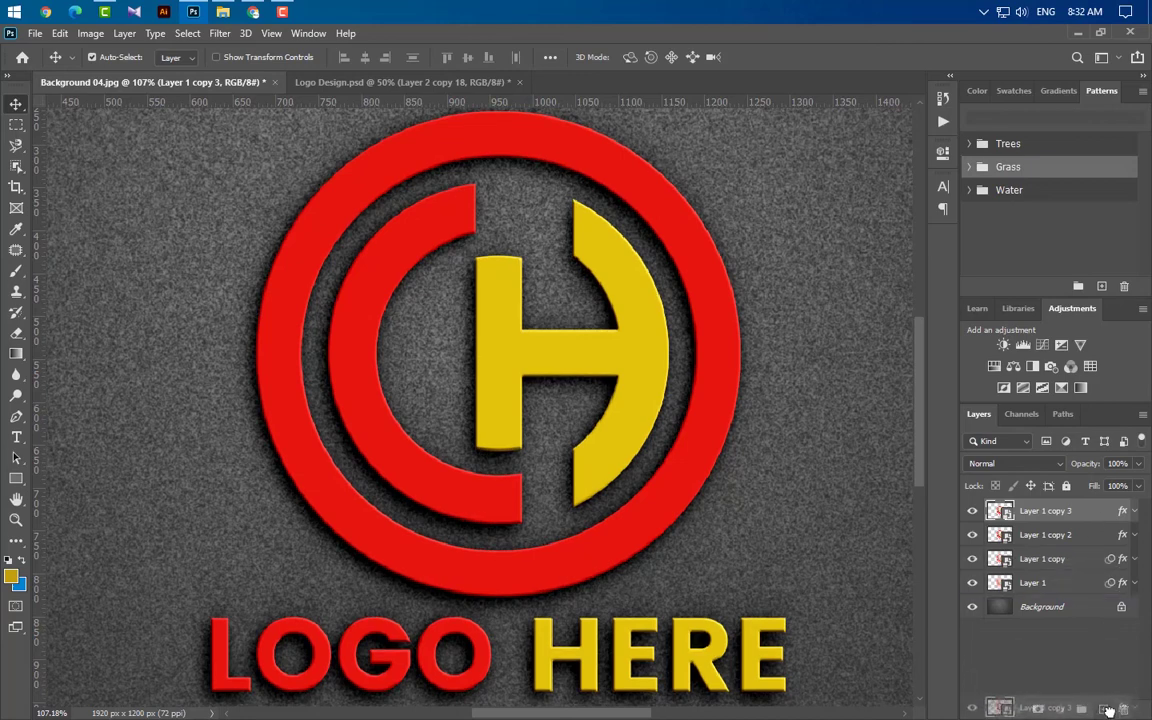
# - Duplicate the topmost logo layer repeatedly up to Layer 1 copy 16, nudging each new copy slightly upward to build the extrusion
pyautogui.hotkey('ctrl', 'j')
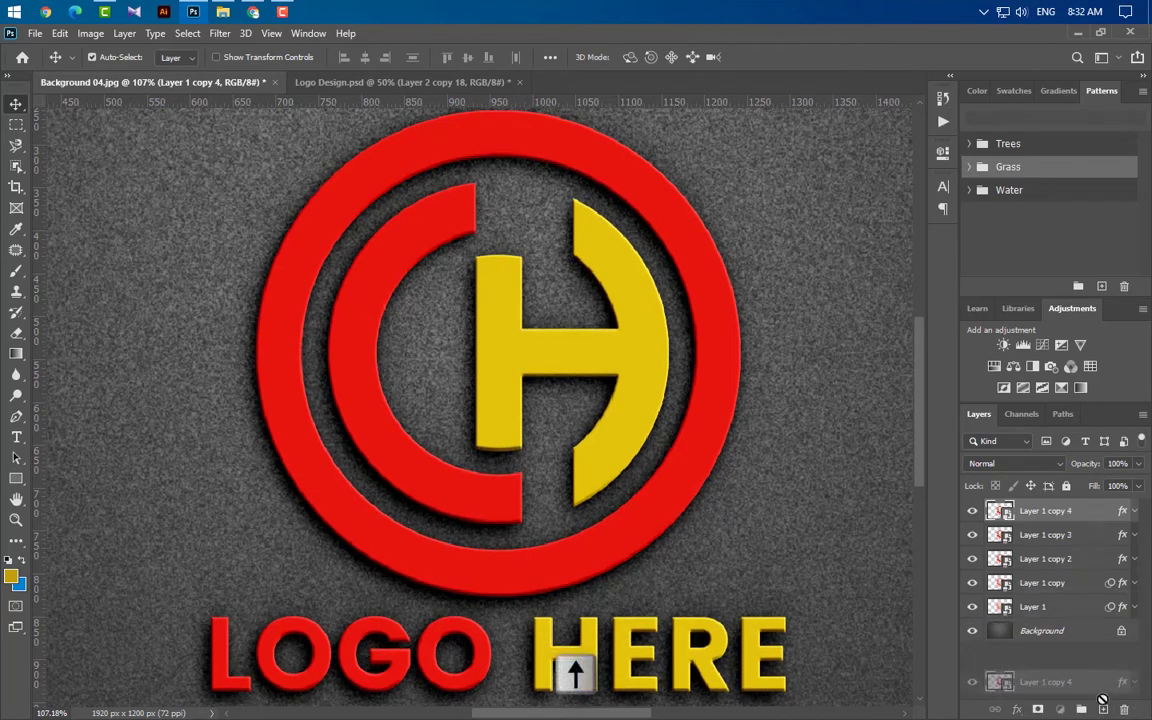
pyautogui.hotkey('ctrl', 'j')
pyautogui.moveTo(1000, 514); pyautogui.dragTo(1102, 708)
pyautogui.moveTo(998, 515); pyautogui.dragTo(1104, 709)
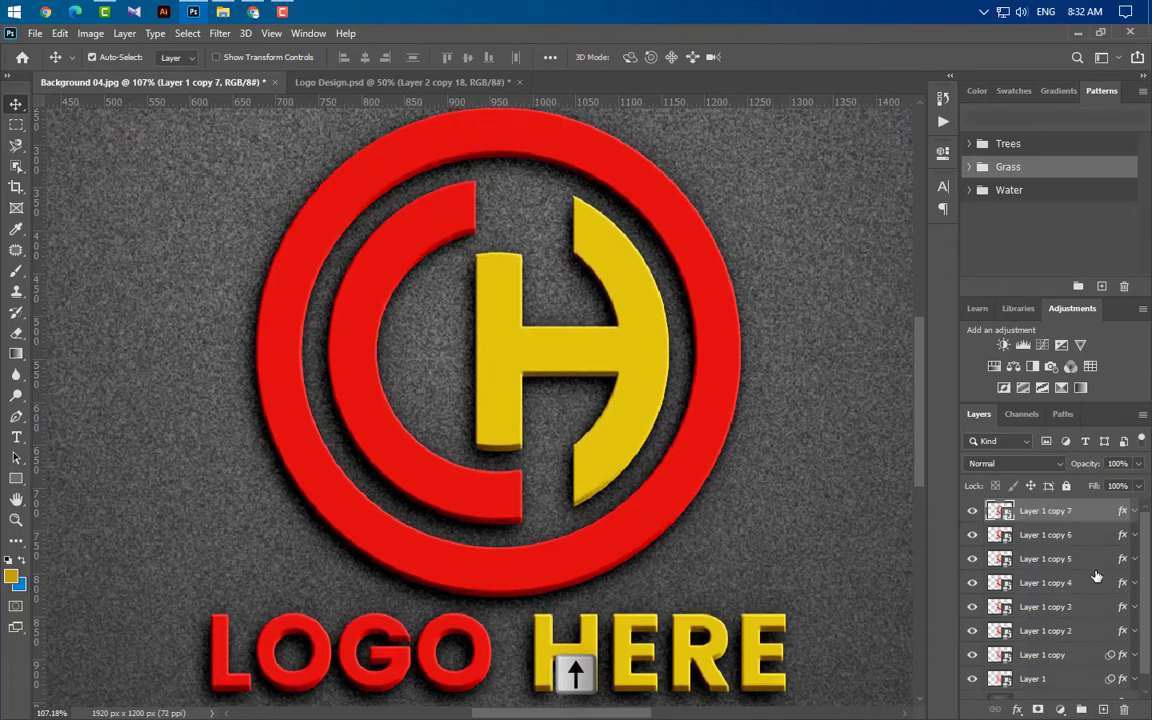
pyautogui.moveTo(1090, 515); pyautogui.dragTo(1102, 708)
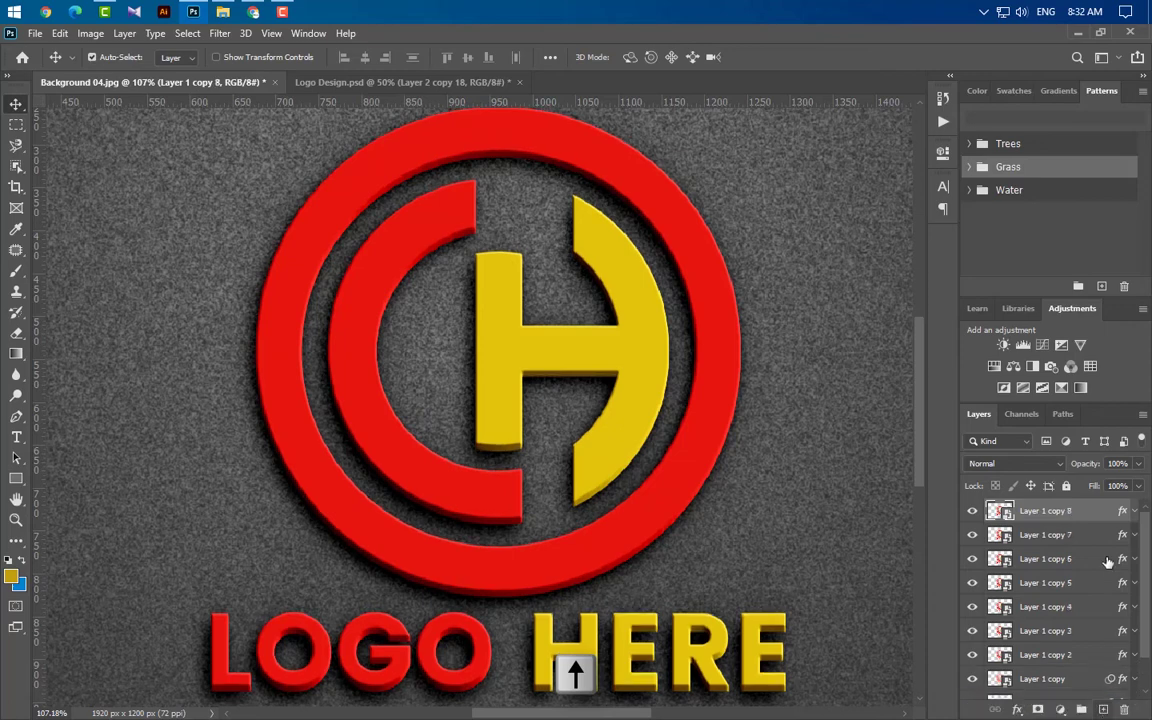
pyautogui.moveTo(1090, 513); pyautogui.dragTo(1102, 708)
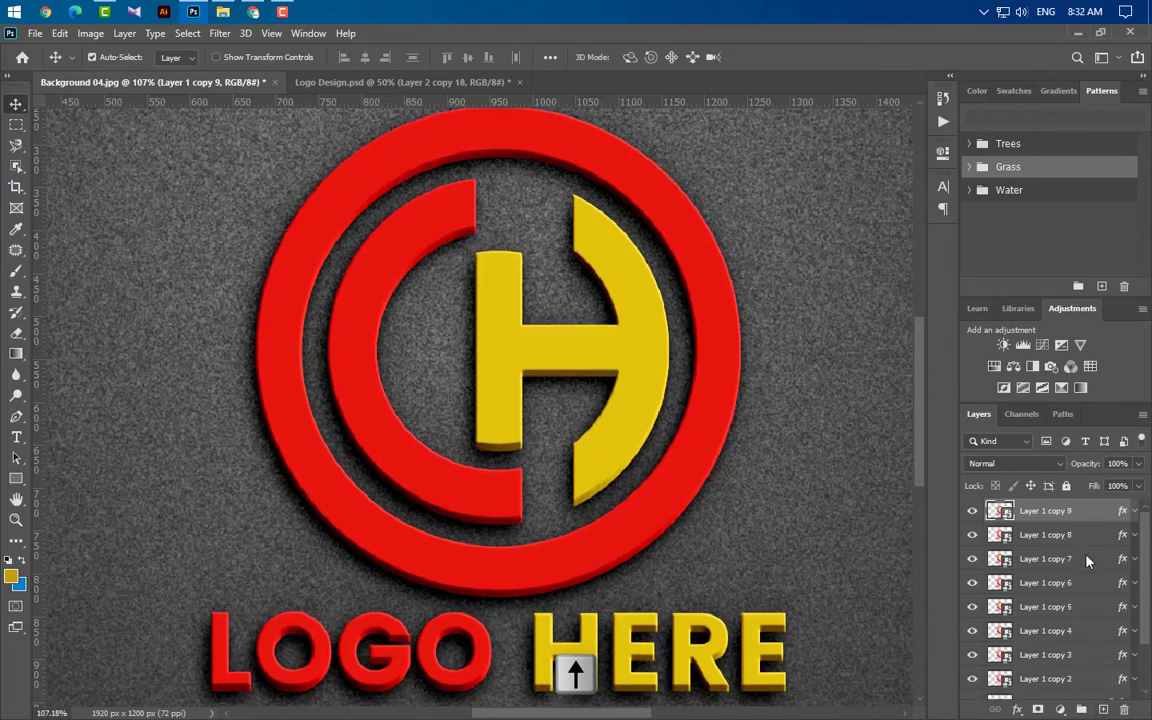
pyautogui.moveTo(1093, 517); pyautogui.dragTo(1102, 708)
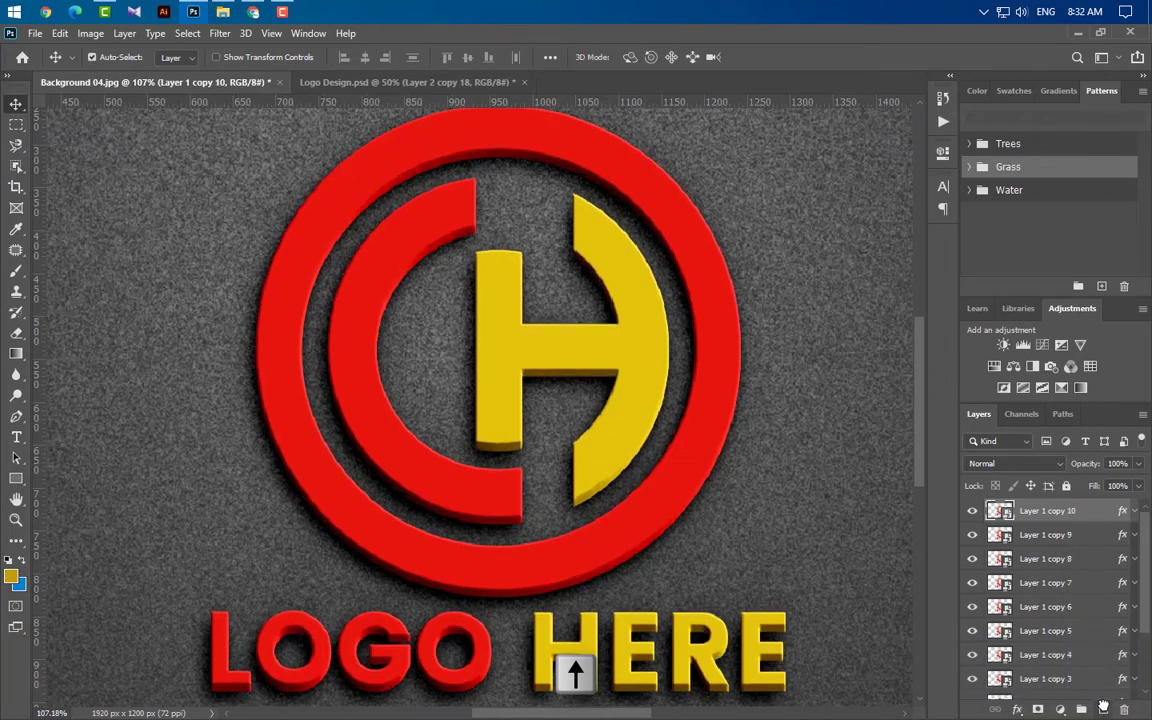
pyautogui.moveTo(1093, 512); pyautogui.dragTo(1102, 708)
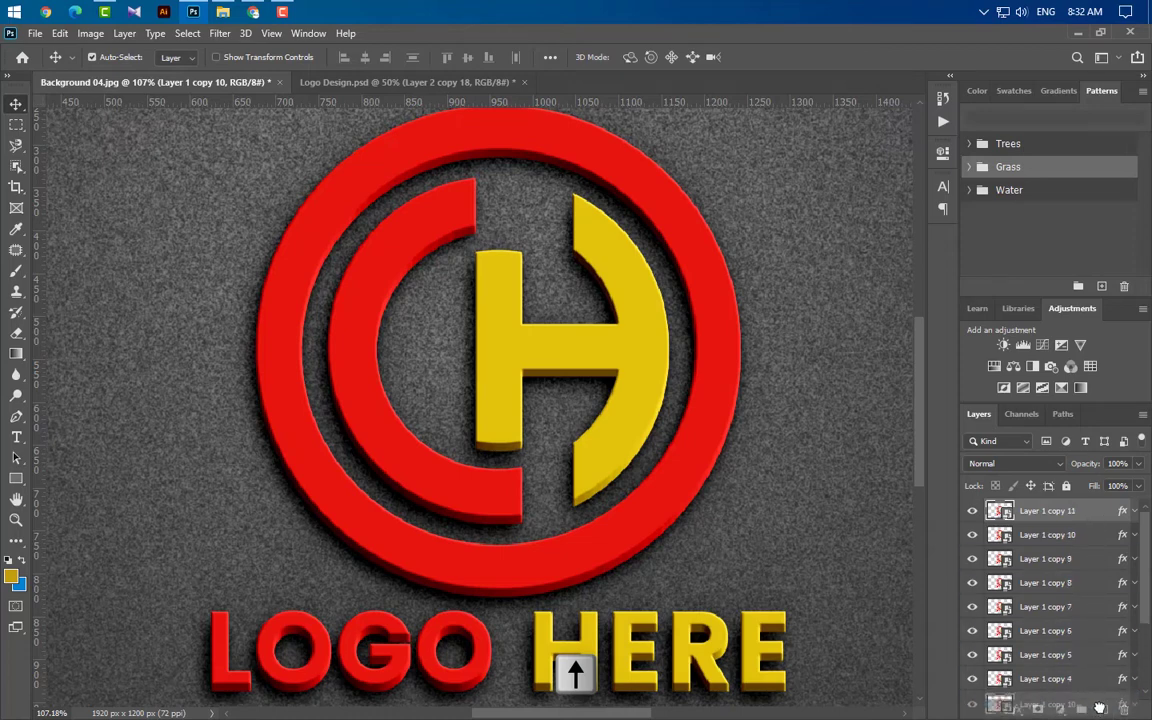
pyautogui.moveTo(1093, 512); pyautogui.dragTo(1101, 708)
pyautogui.moveTo(1108, 515); pyautogui.dragTo(1101, 710)
pyautogui.moveTo(1095, 512); pyautogui.dragTo(1101, 708)
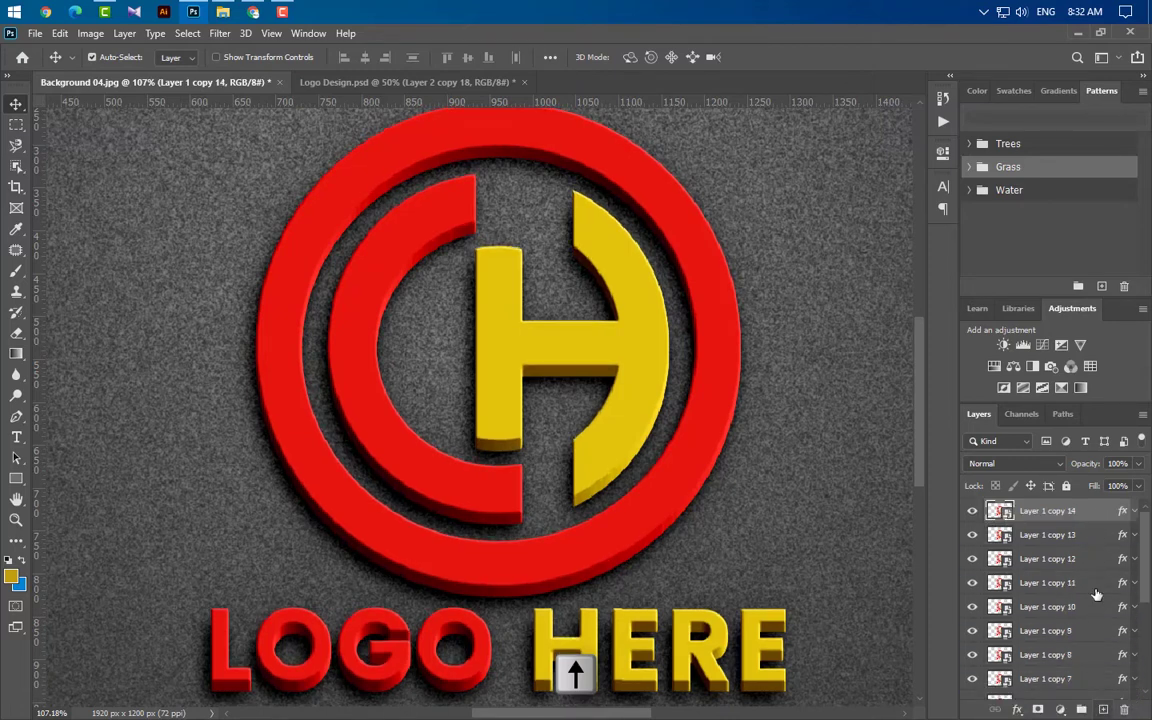
pyautogui.moveTo(1095, 527); pyautogui.dragTo(1101, 708)
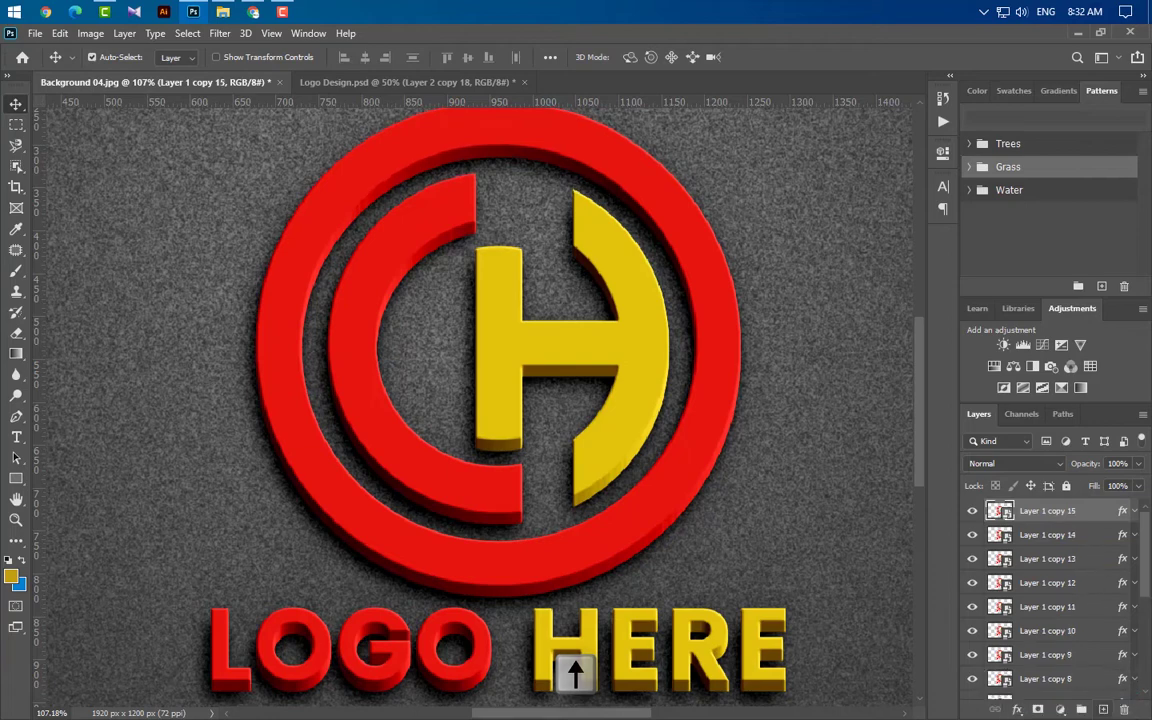
pyautogui.scroll(-3, 447, 637)
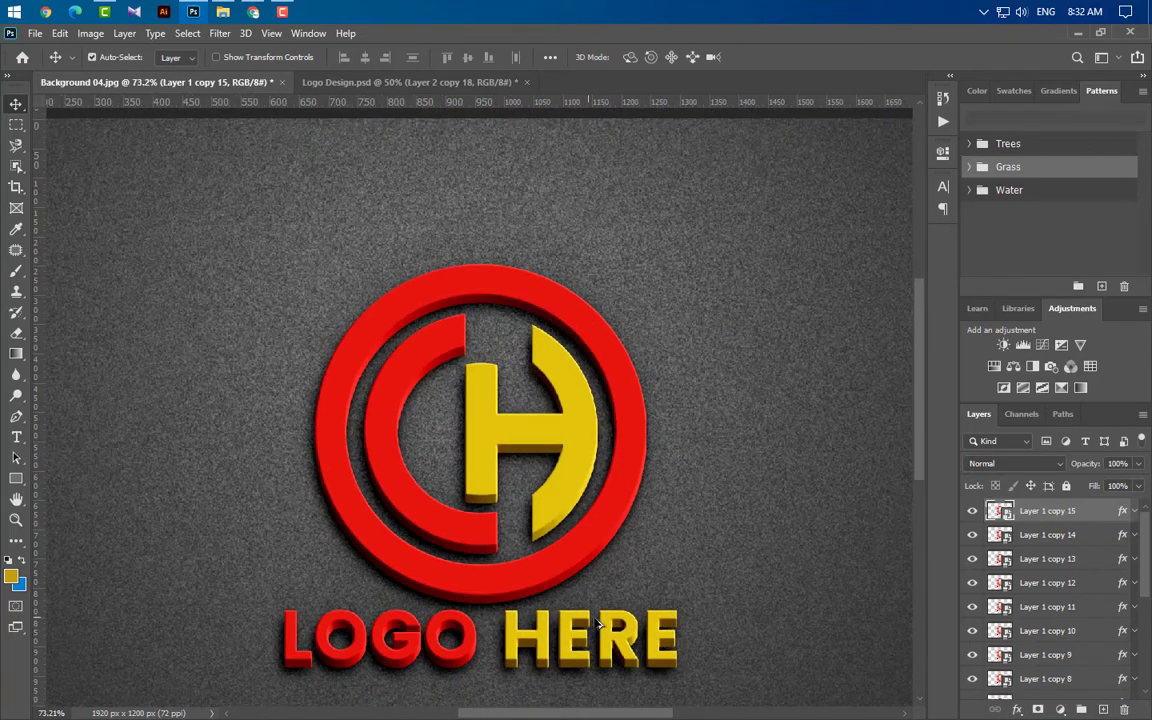
pyautogui.moveTo(1091, 522); pyautogui.dragTo(1105, 710)
pyautogui.hotkey('shift', 'Up')
# - Change the bevel of Layer 1 copy 16 to 90° angle, 60° altitude, 70% highlight opacity and 50% shadow opacity
pyautogui.click(1134, 512)
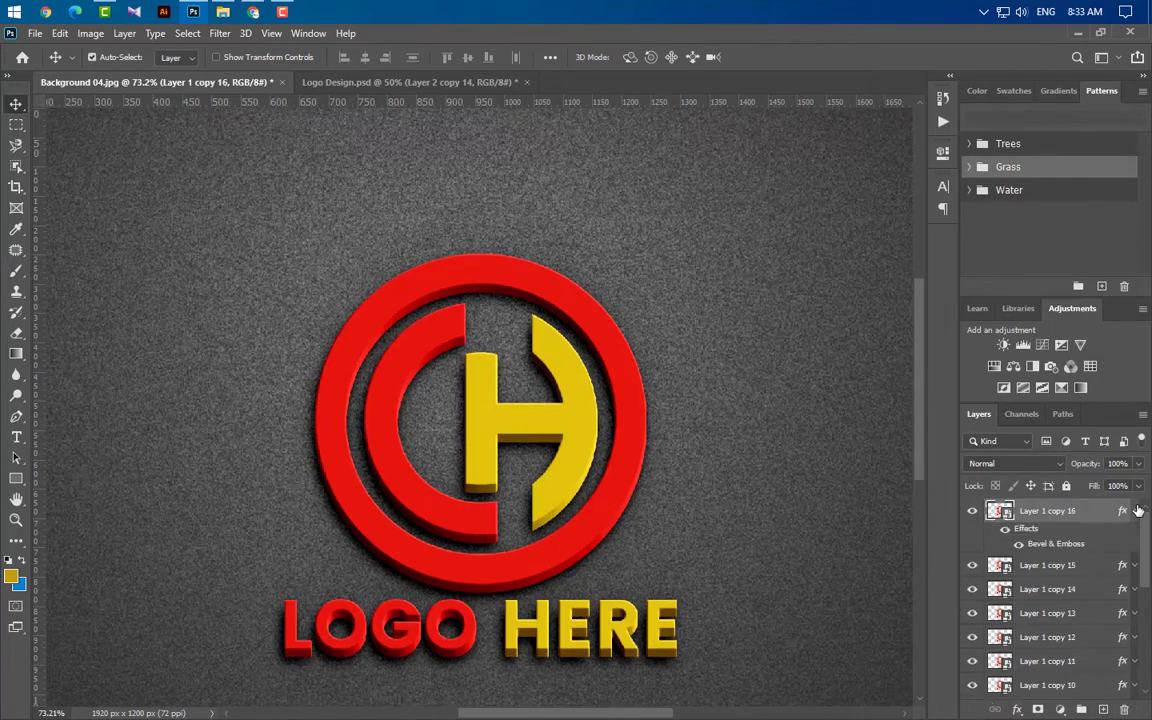
pyautogui.doubleClick(1058, 544)
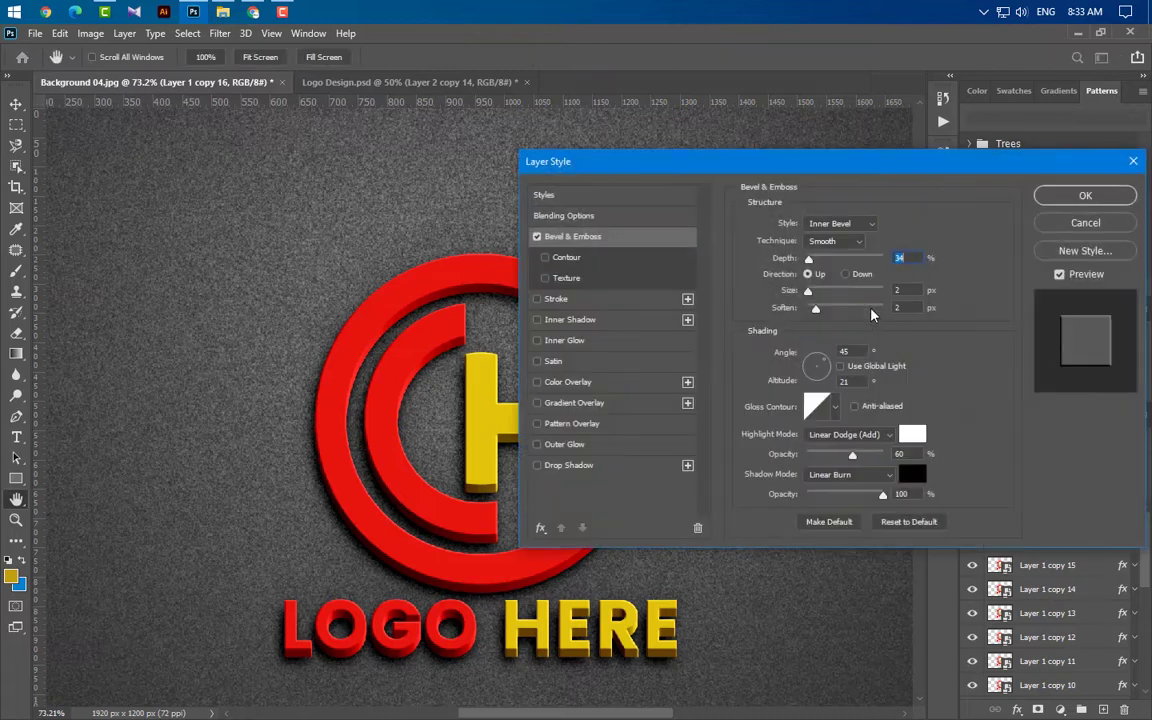
pyautogui.press('Tab')
pyautogui.press('Tab')
pyautogui.press('Tab')
pyautogui.write('90')
pyautogui.press('Tab')
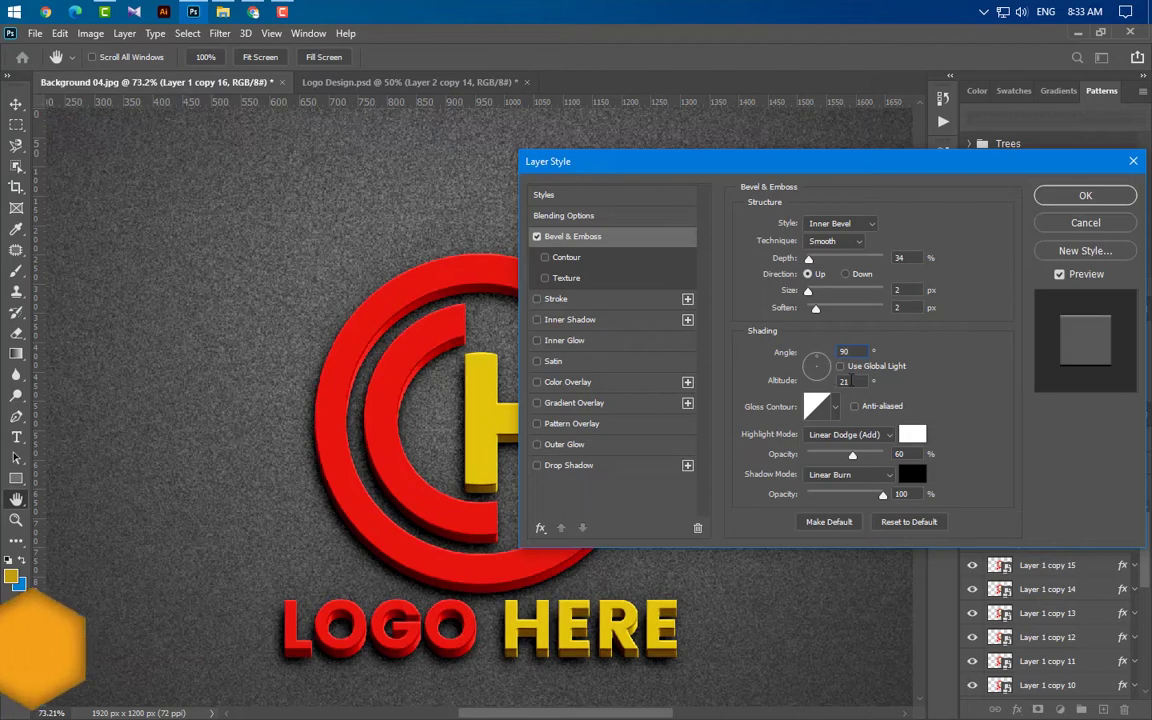
pyautogui.write('60')
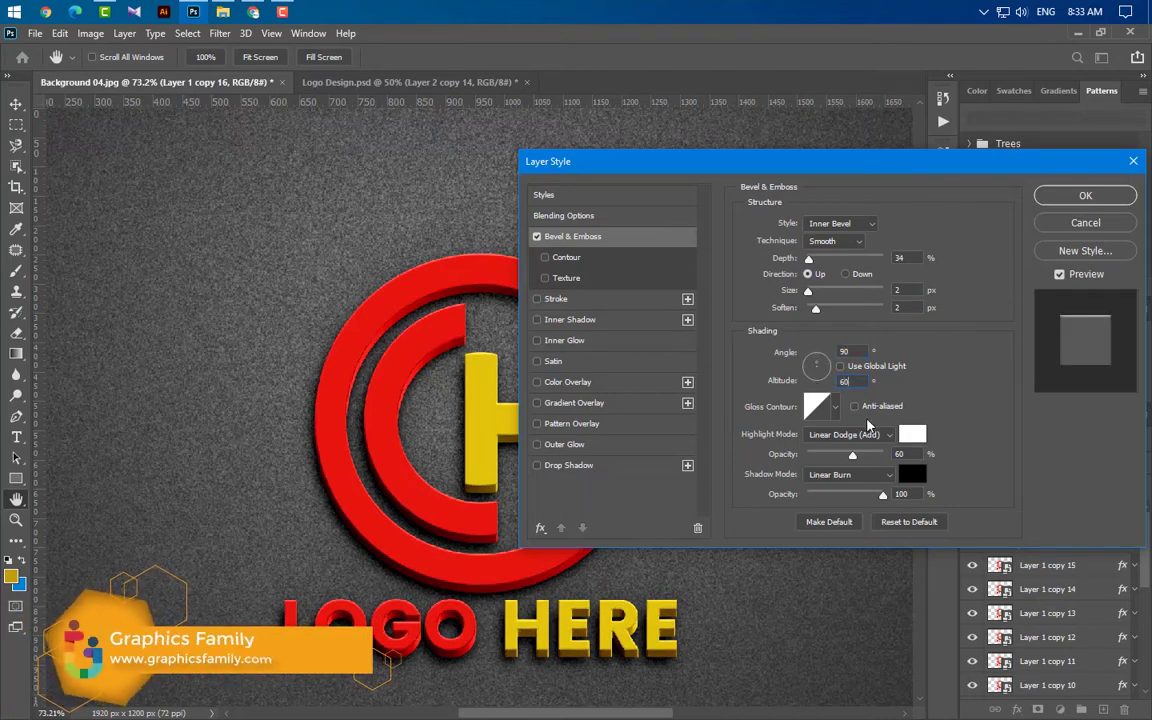
pyautogui.press('Tab')
pyautogui.write('70')
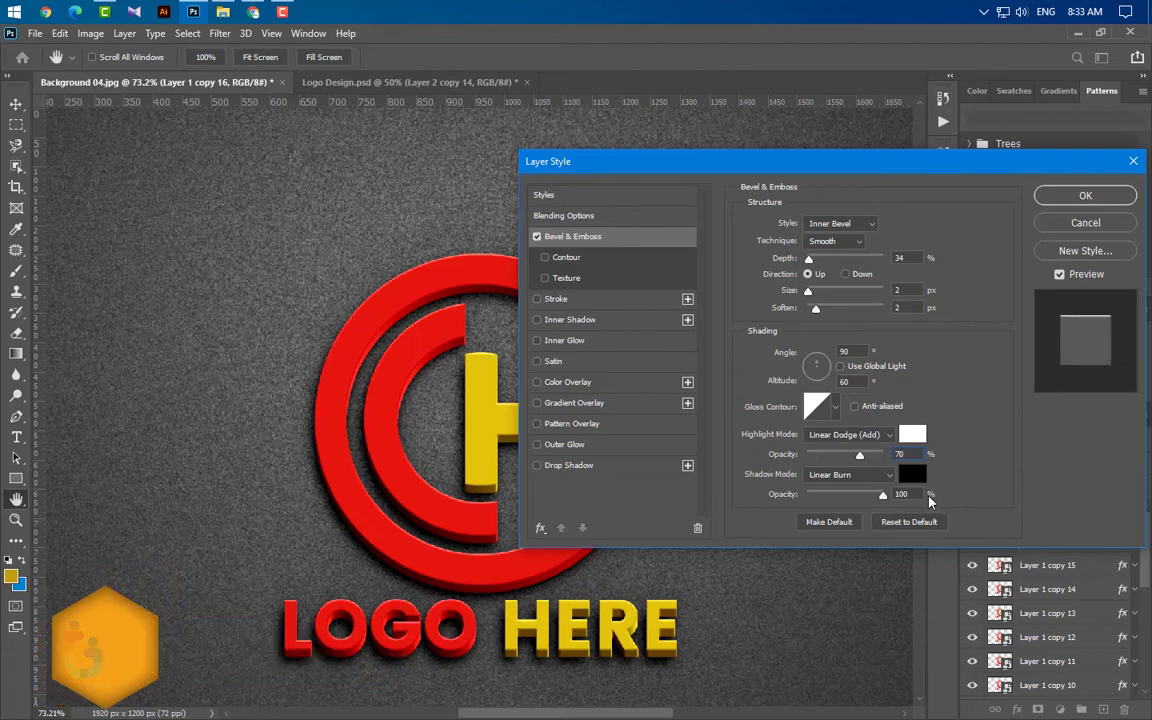
pyautogui.press('Tab')
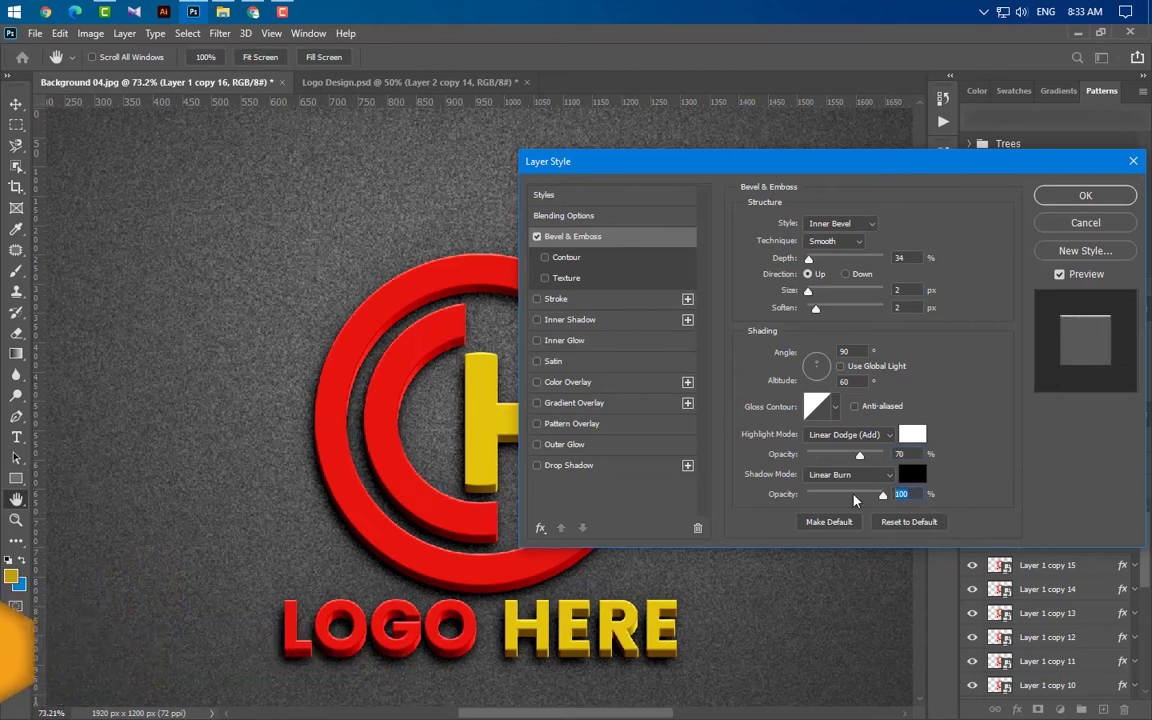
pyautogui.write('50')
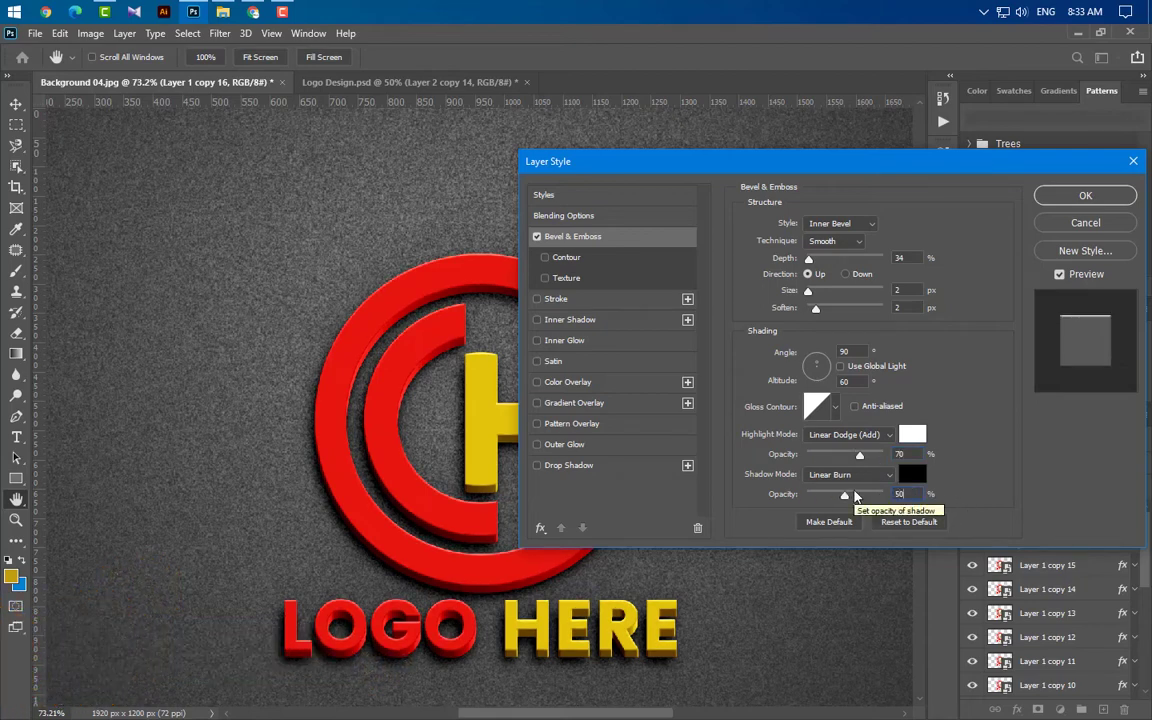
pyautogui.click(1088, 196)
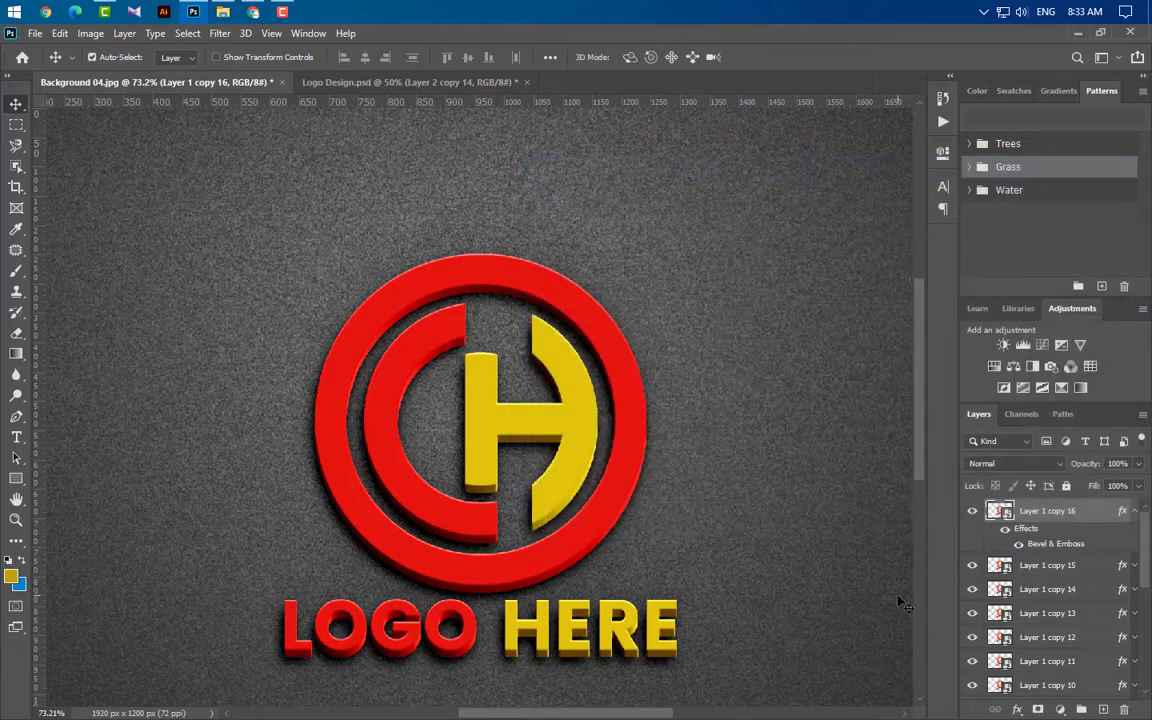
# - Place the Screenshot_13 office image above the logo layers and scale it to about 143% so it covers the logo
pyautogui.click(222, 11)
pyautogui.moveTo(365, 150); pyautogui.dragTo(530, 560)
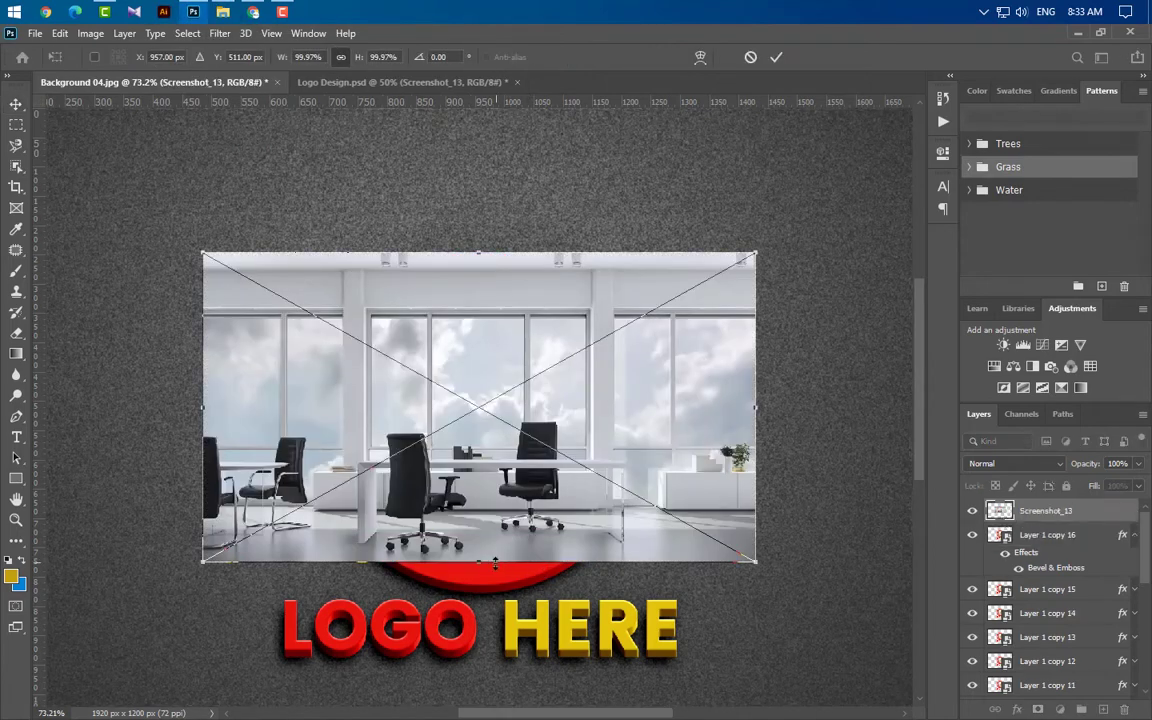
pyautogui.moveTo(494, 565); pyautogui.dragTo(479, 680)
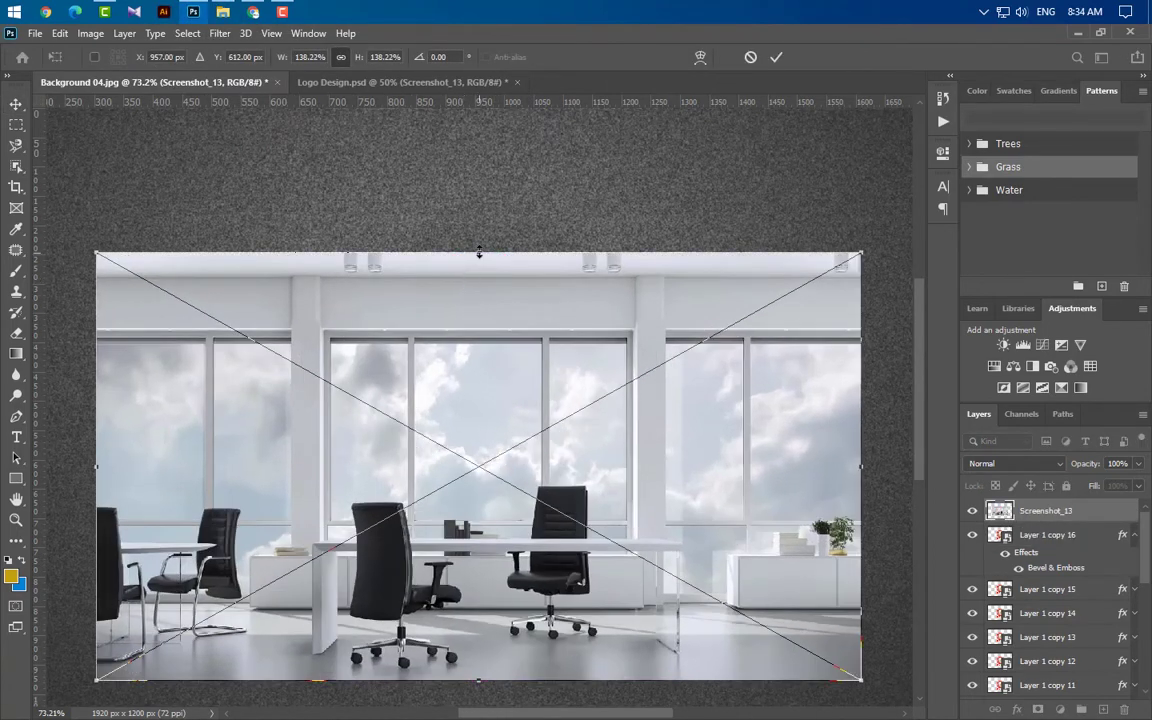
pyautogui.moveTo(479, 253); pyautogui.dragTo(478, 238)
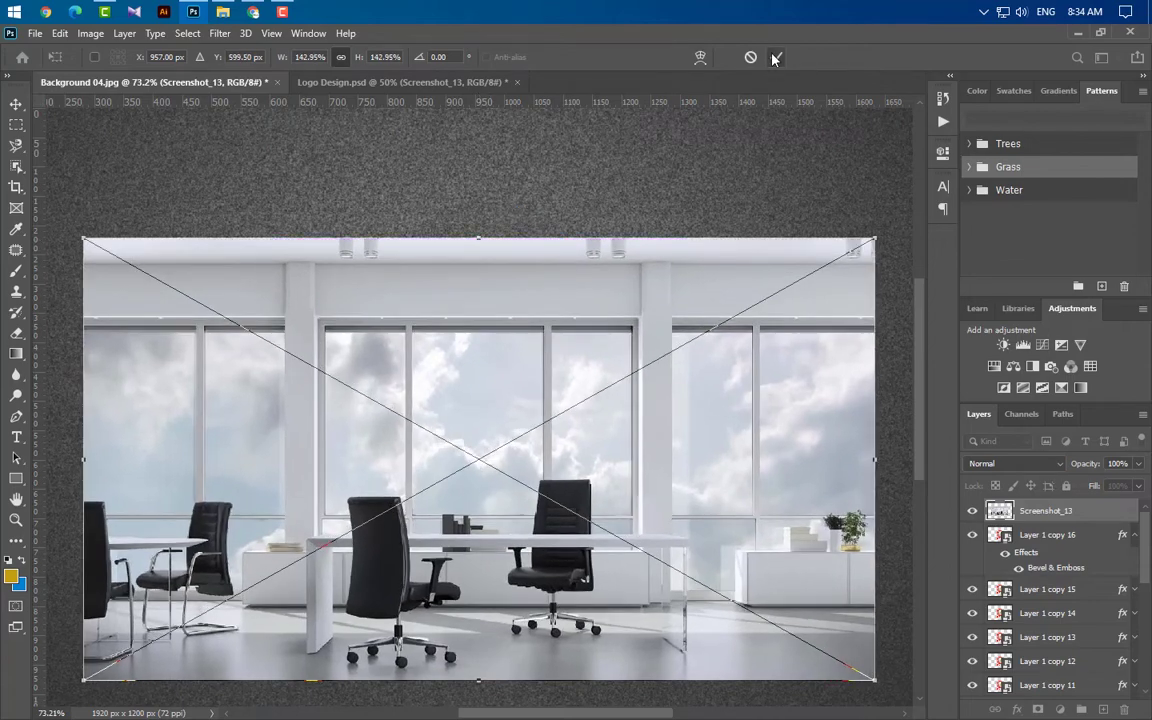
pyautogui.click(775, 57)
# - Clip the Screenshot_13 office image to Layer 1 copy 16 and set its blend mode to Soft Light
pyautogui.rightClick(1107, 518)
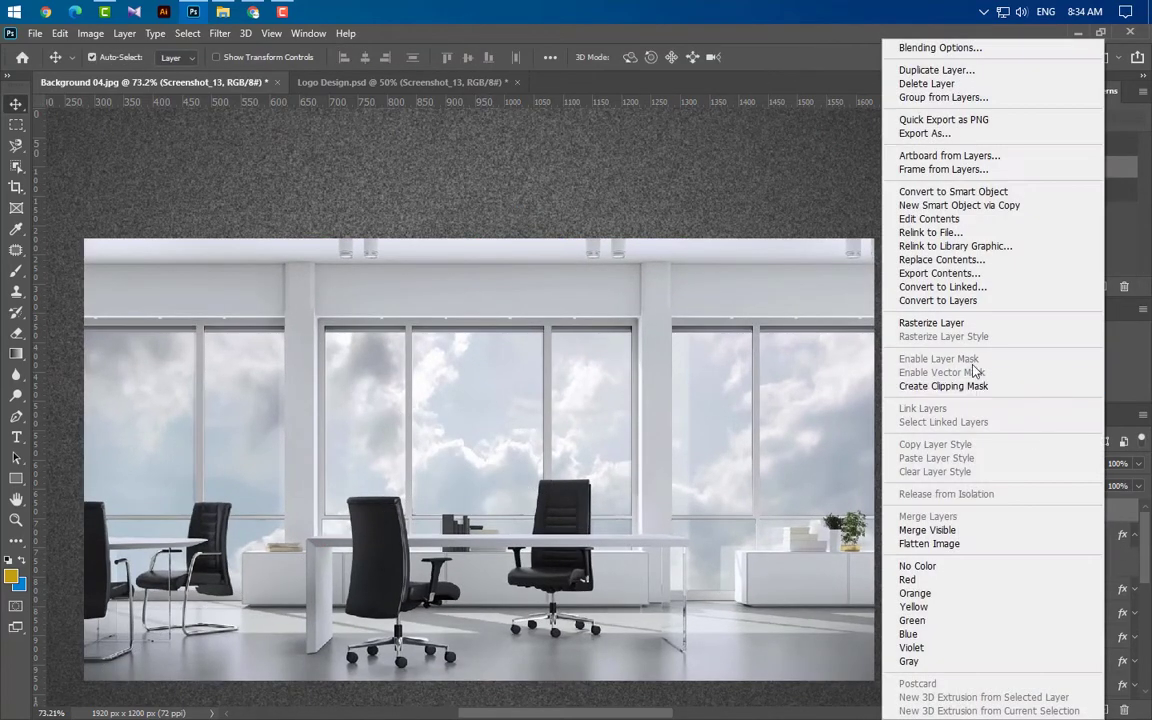
pyautogui.click(970, 386)
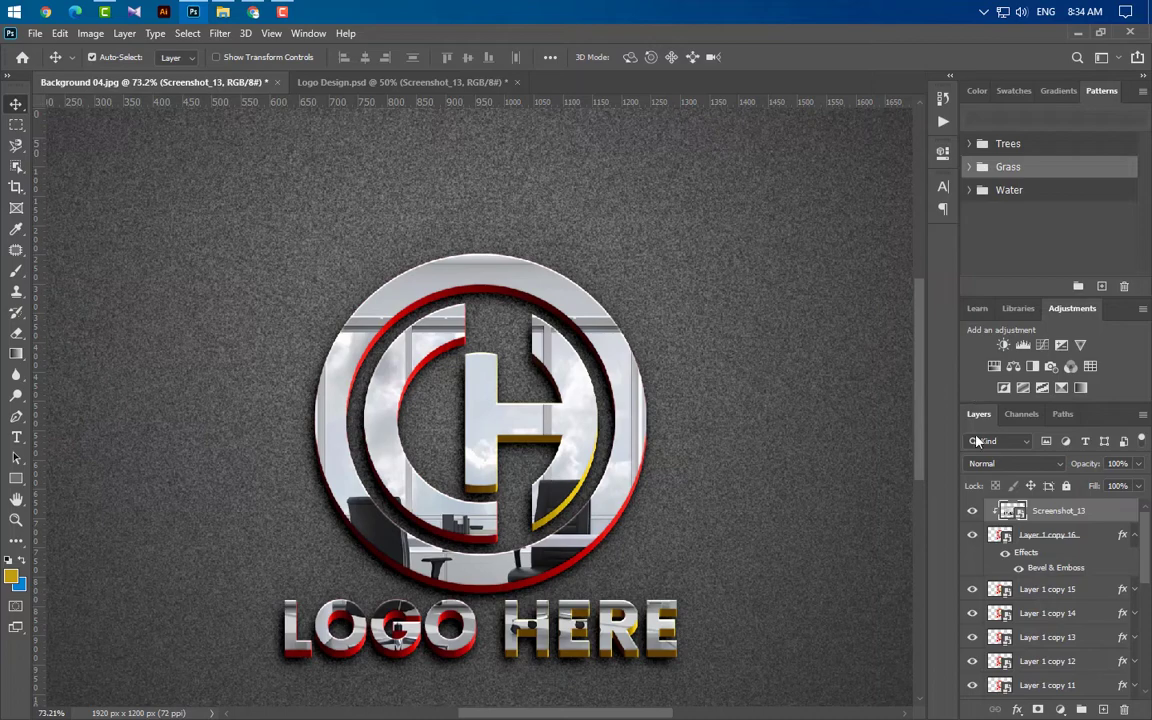
pyautogui.click(1033, 465)
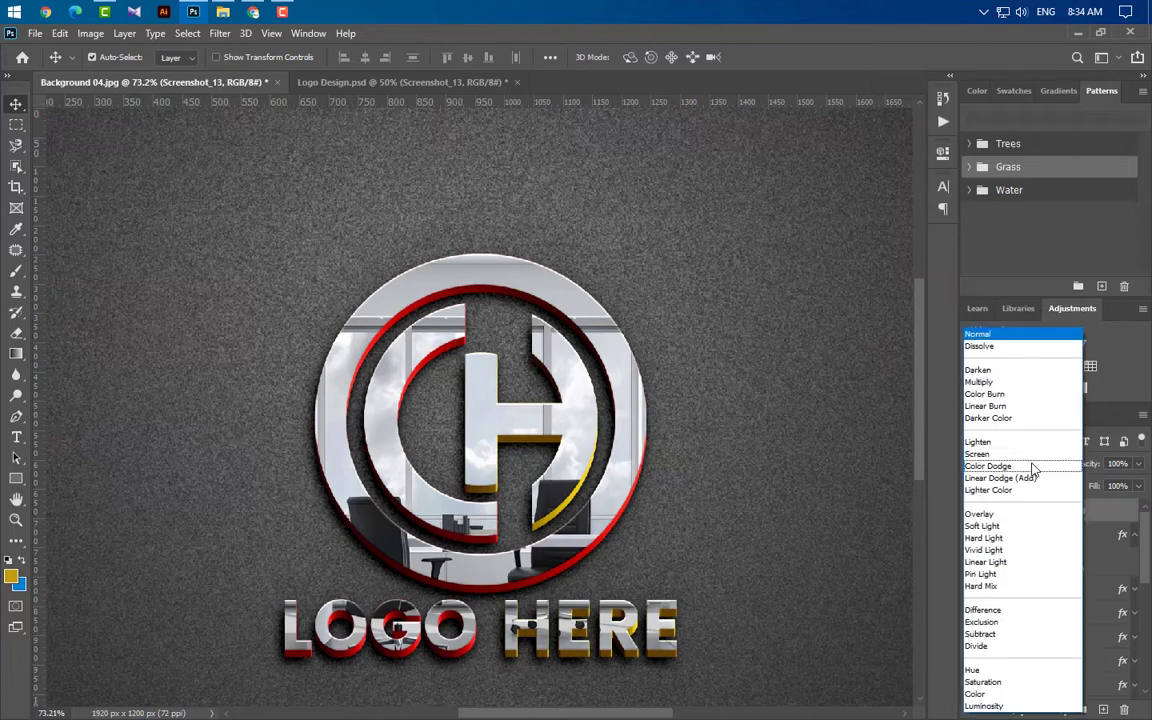
pyautogui.click(1012, 536)
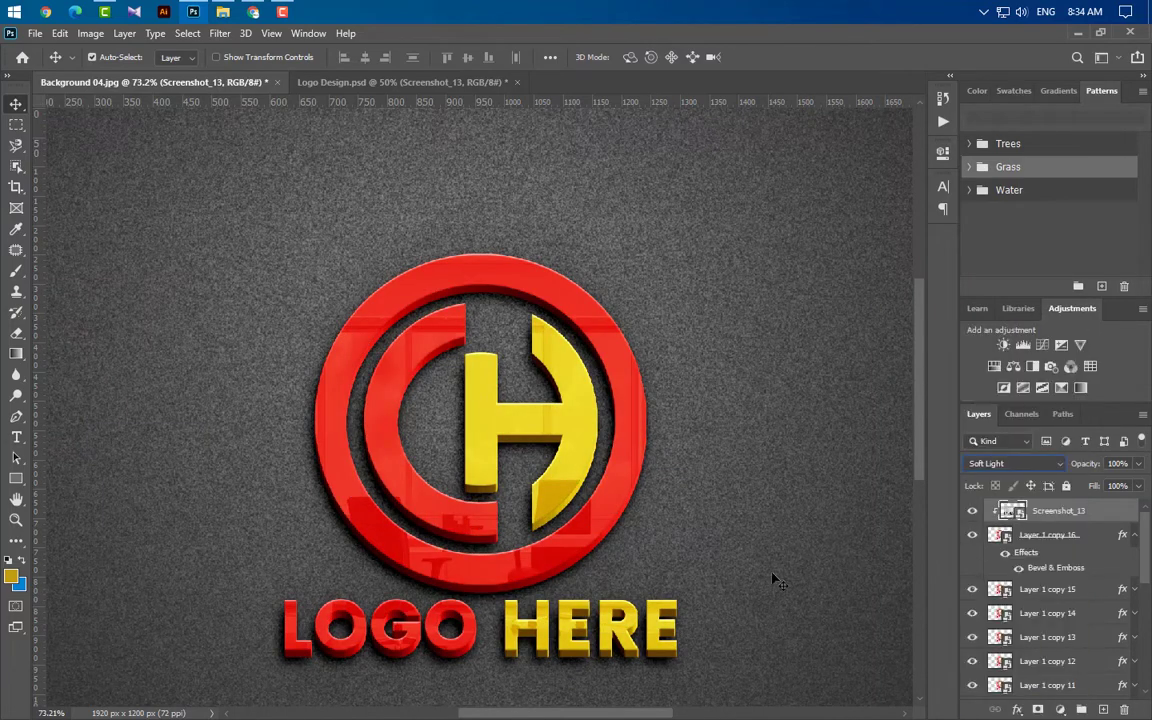
pyautogui.scroll(-2, 510, 500)
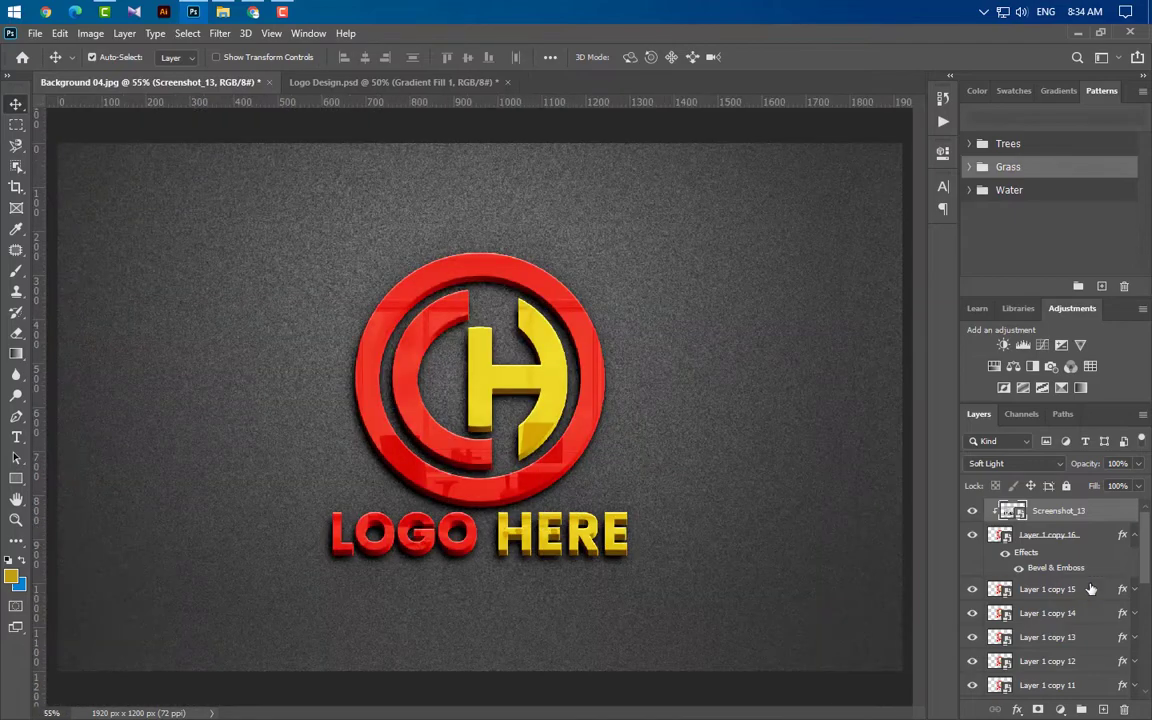
# - Add a Gradient Fill layer above Screenshot_13 and change the gradient's starting color stop to a dark neutral tone
pyautogui.click(1060, 709)
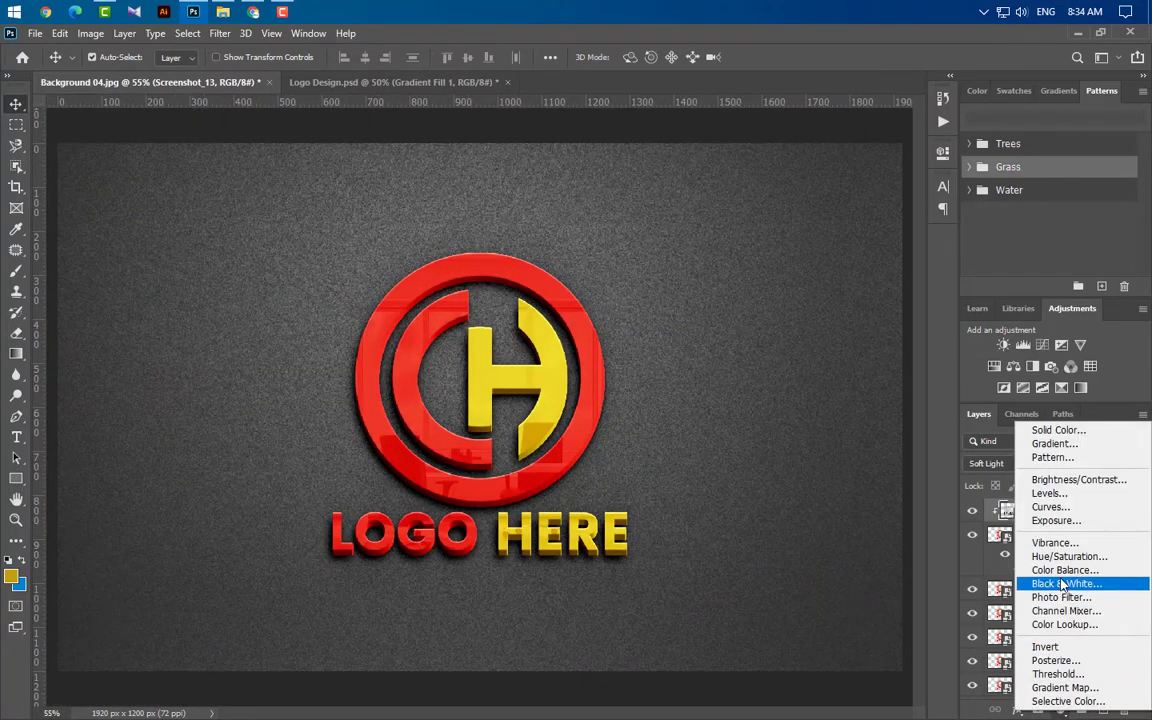
pyautogui.click(1054, 443)
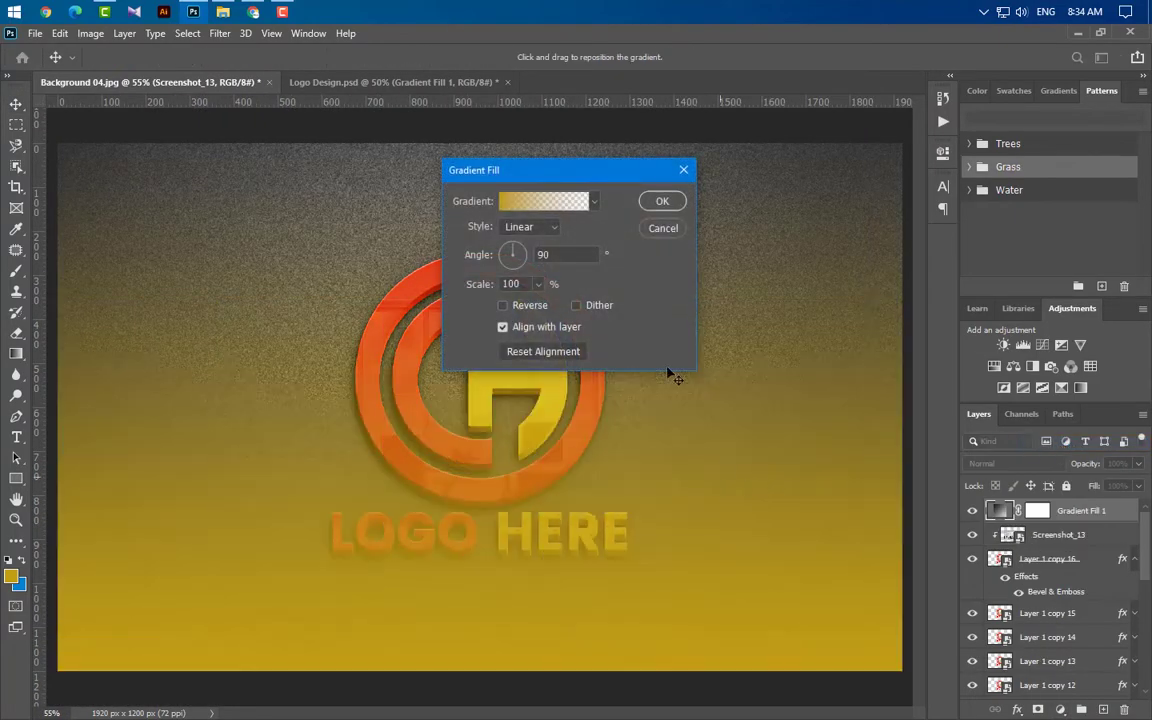
pyautogui.click(543, 203)
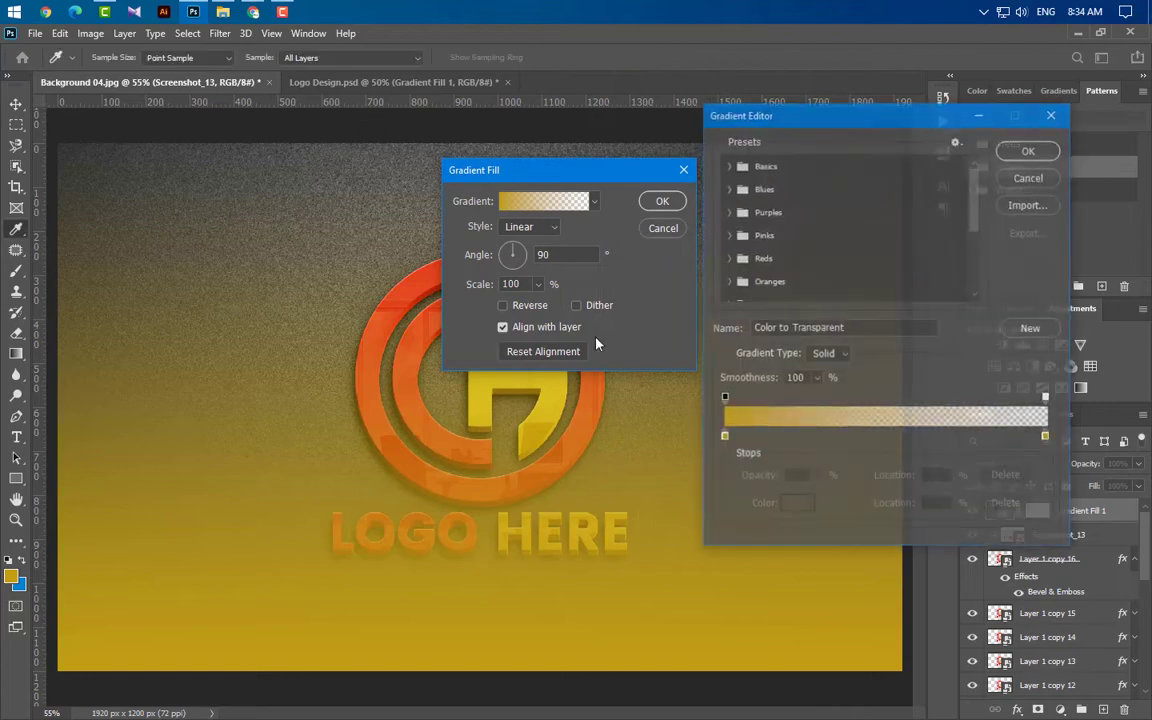
pyautogui.doubleClick(724, 438)
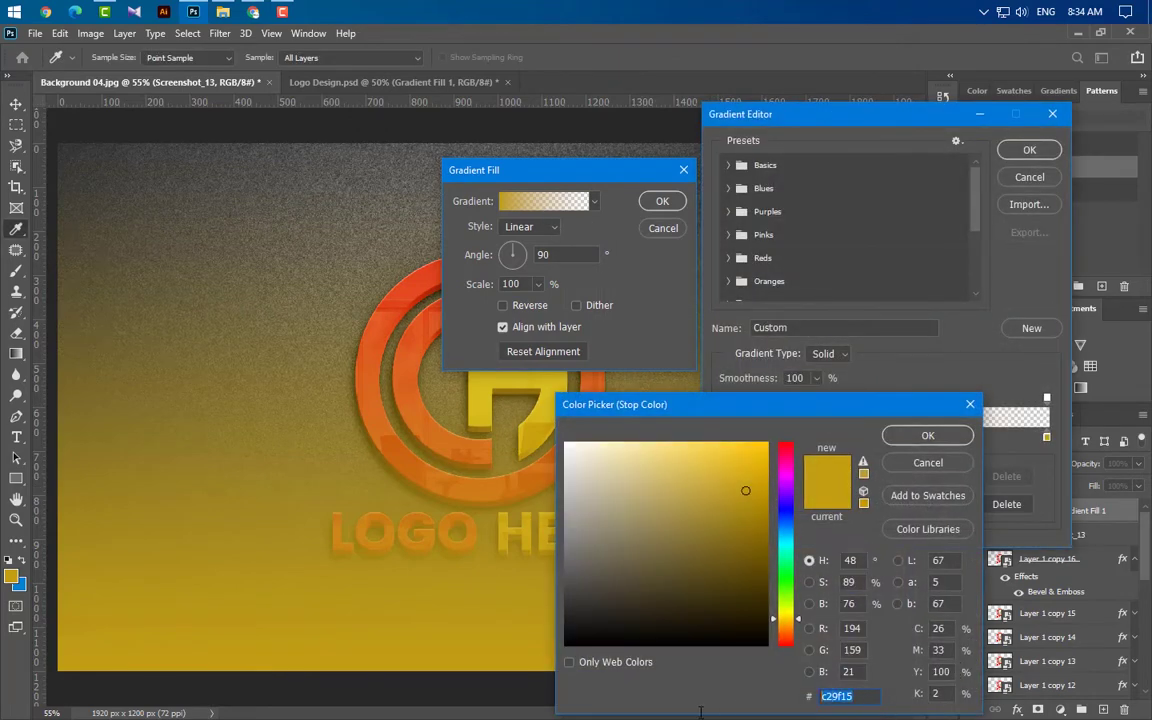
pyautogui.write('000000')
pyautogui.click(928, 435)
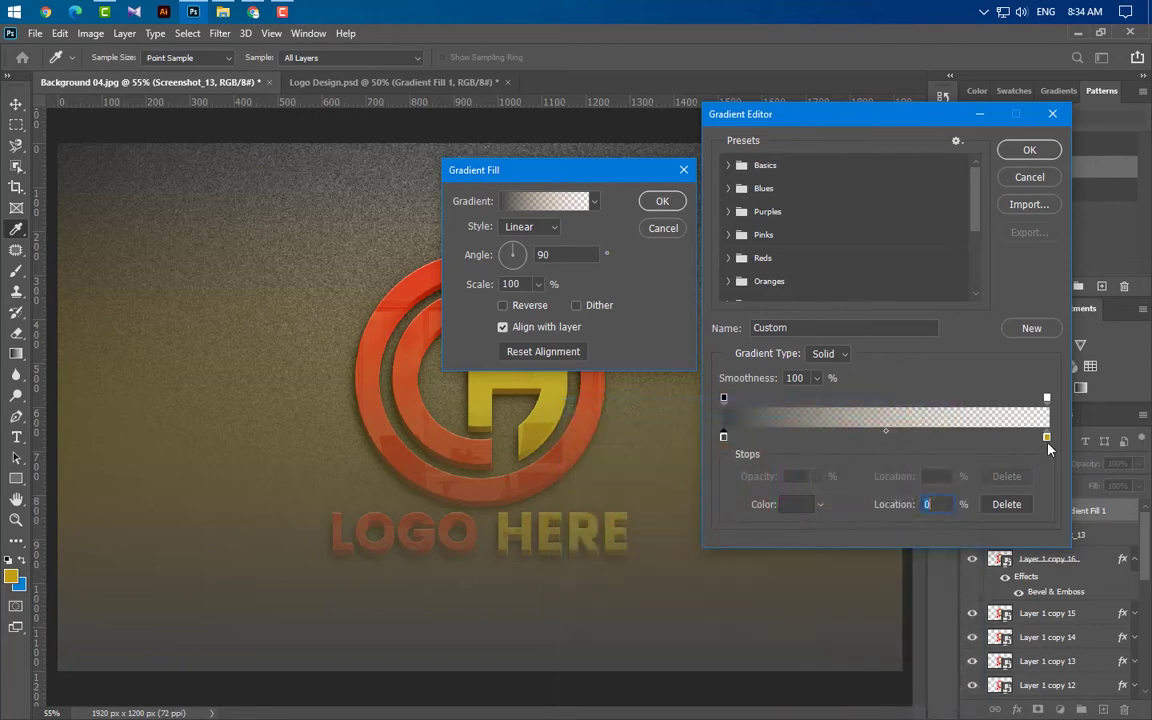
# - Set the gradient's end stop to ffffff at 100% opacity and the gradient fill angle to 45°
pyautogui.click(1046, 437)
pyautogui.doubleClick(1046, 437)
pyautogui.write('ffffff')
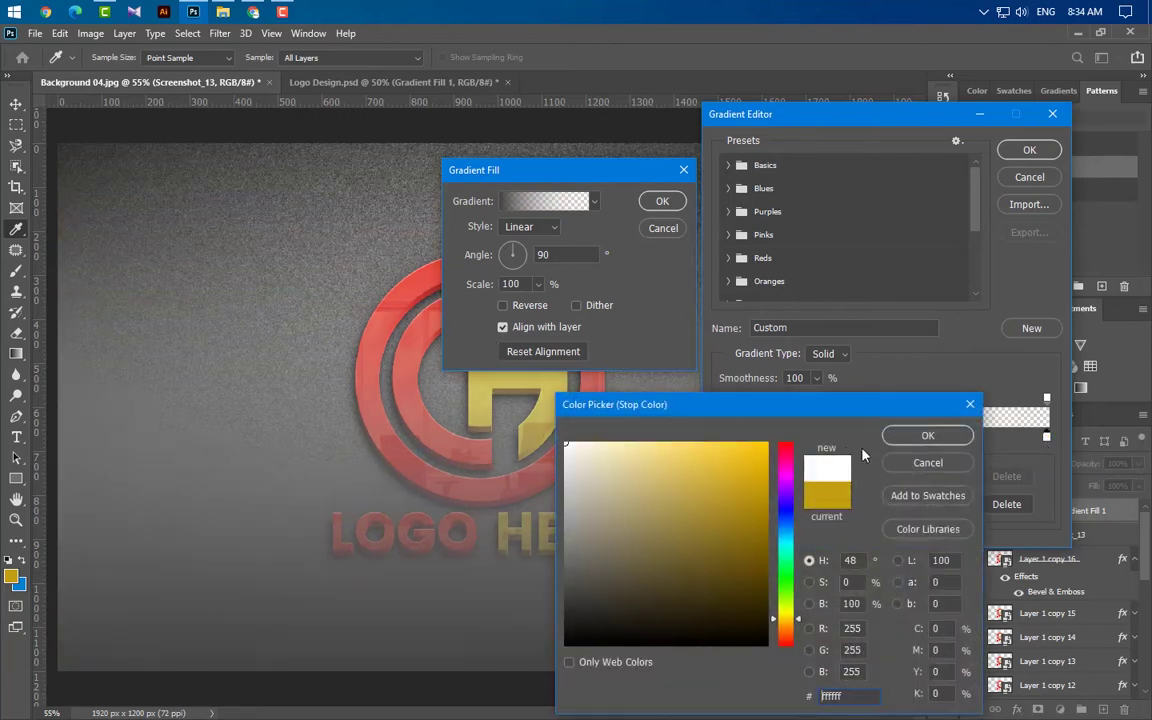
pyautogui.click(926, 433)
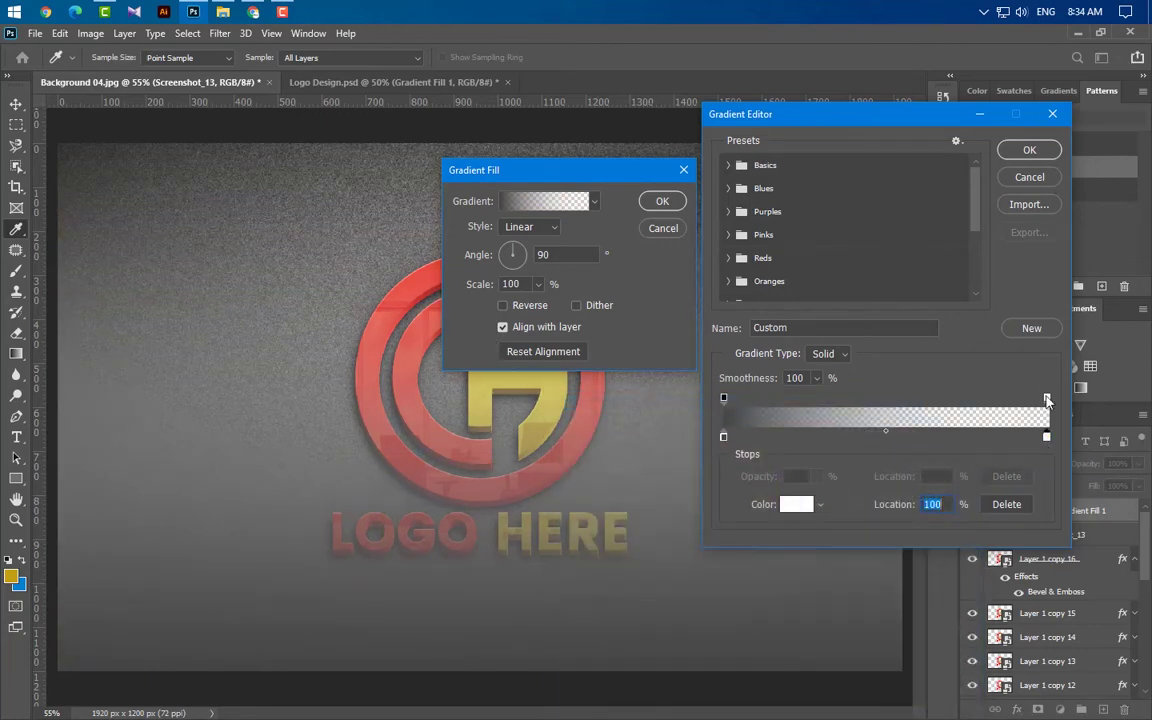
pyautogui.click(1047, 399)
pyautogui.moveTo(817, 503); pyautogui.dragTo(893, 499)
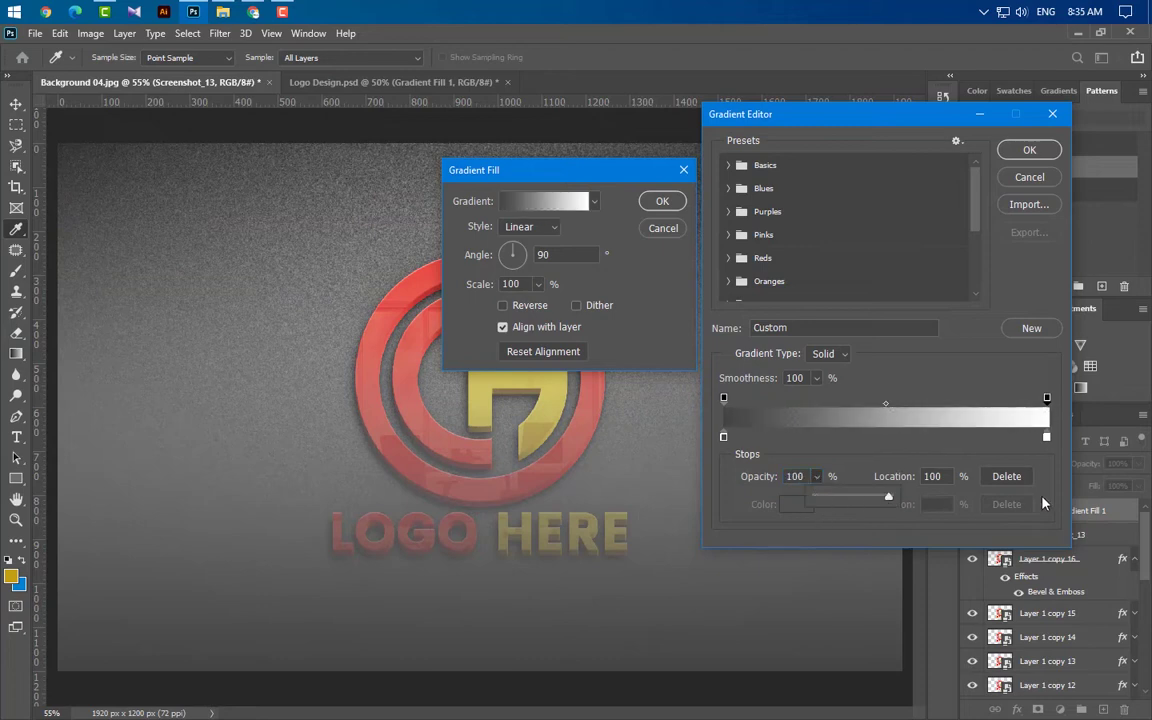
pyautogui.click(1029, 149)
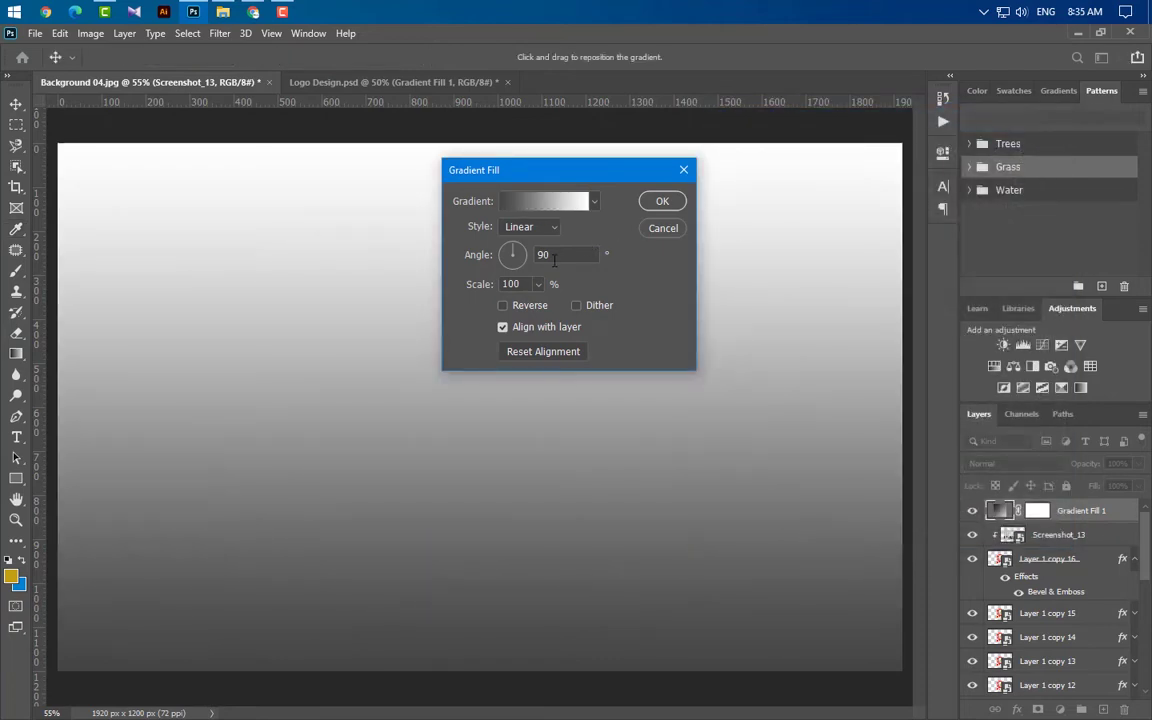
pyautogui.write('45')
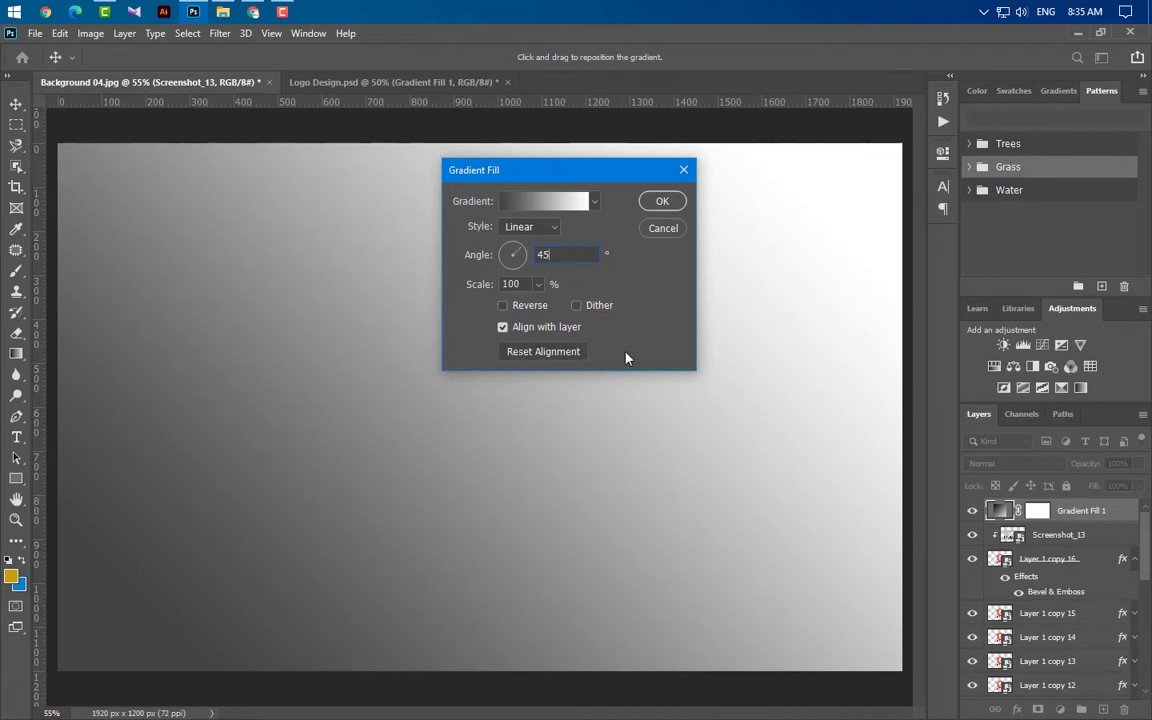
pyautogui.click(674, 202)
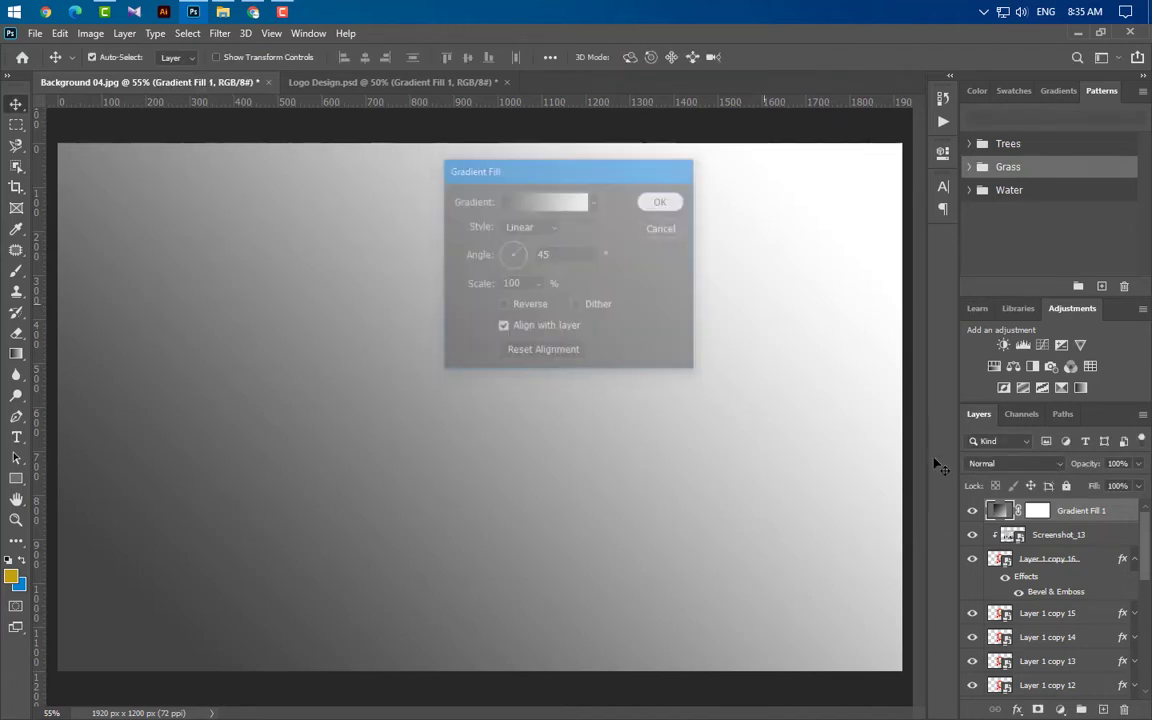
# - Blend Gradient Fill 1 in Hard Light at 35% opacity and clip it to the logo layer
pyautogui.click(1025, 465)
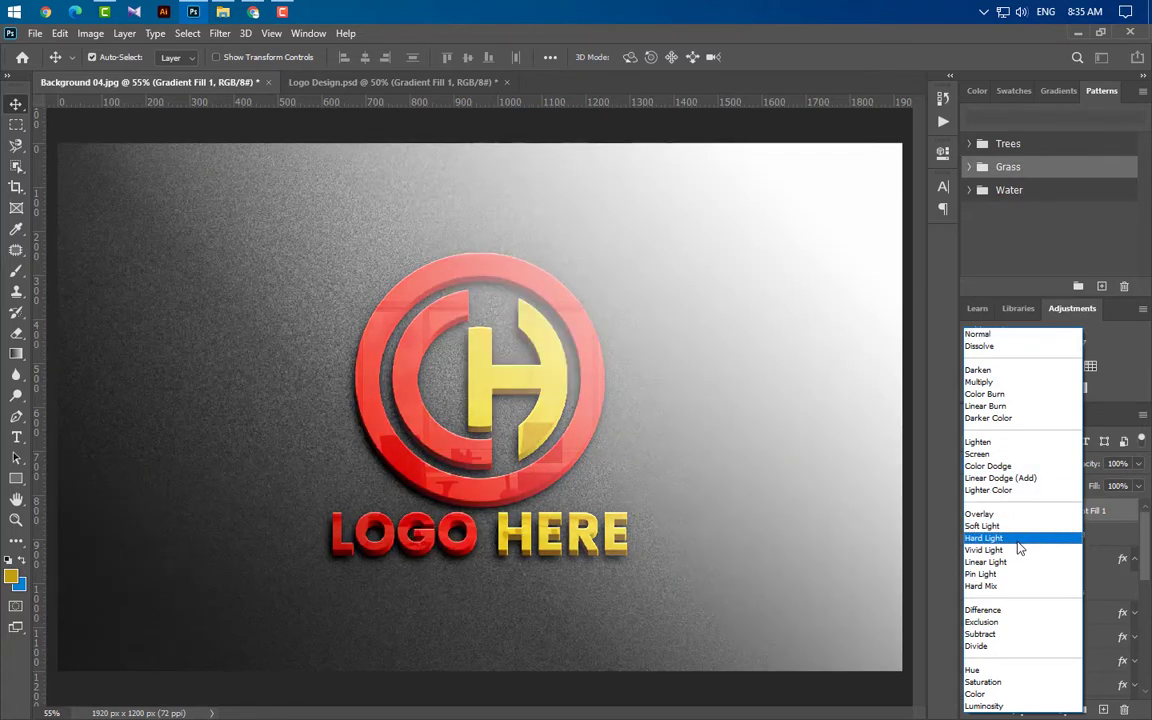
pyautogui.click(1020, 540)
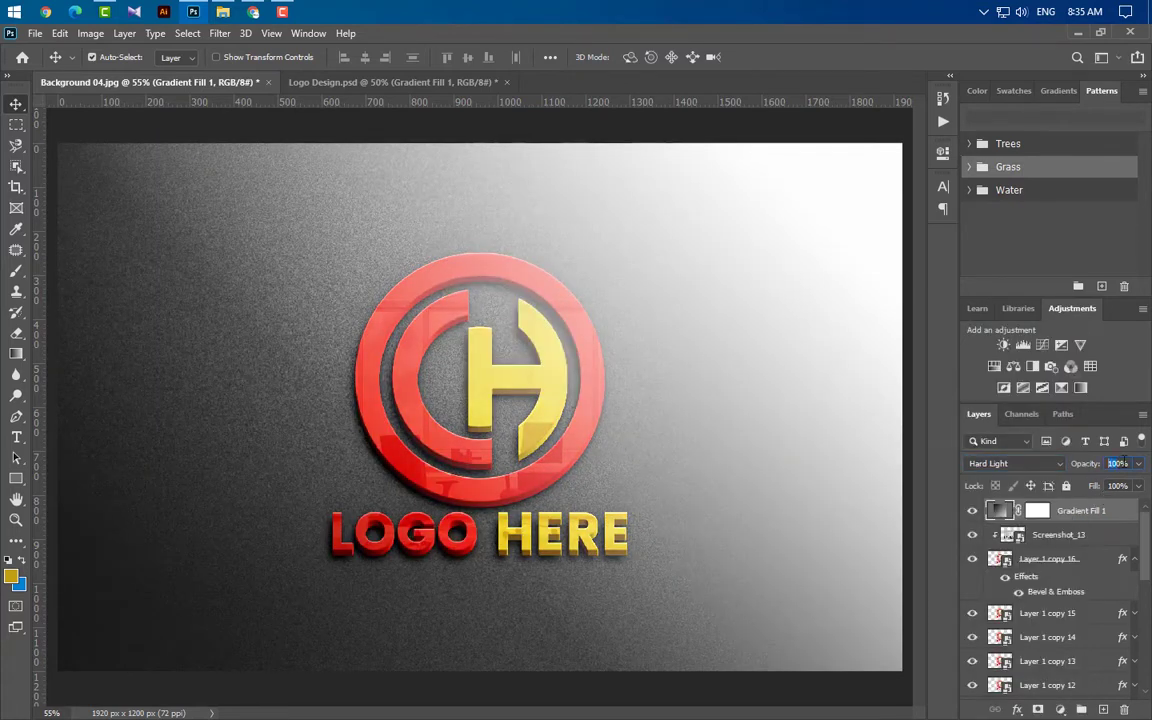
pyautogui.write('35')
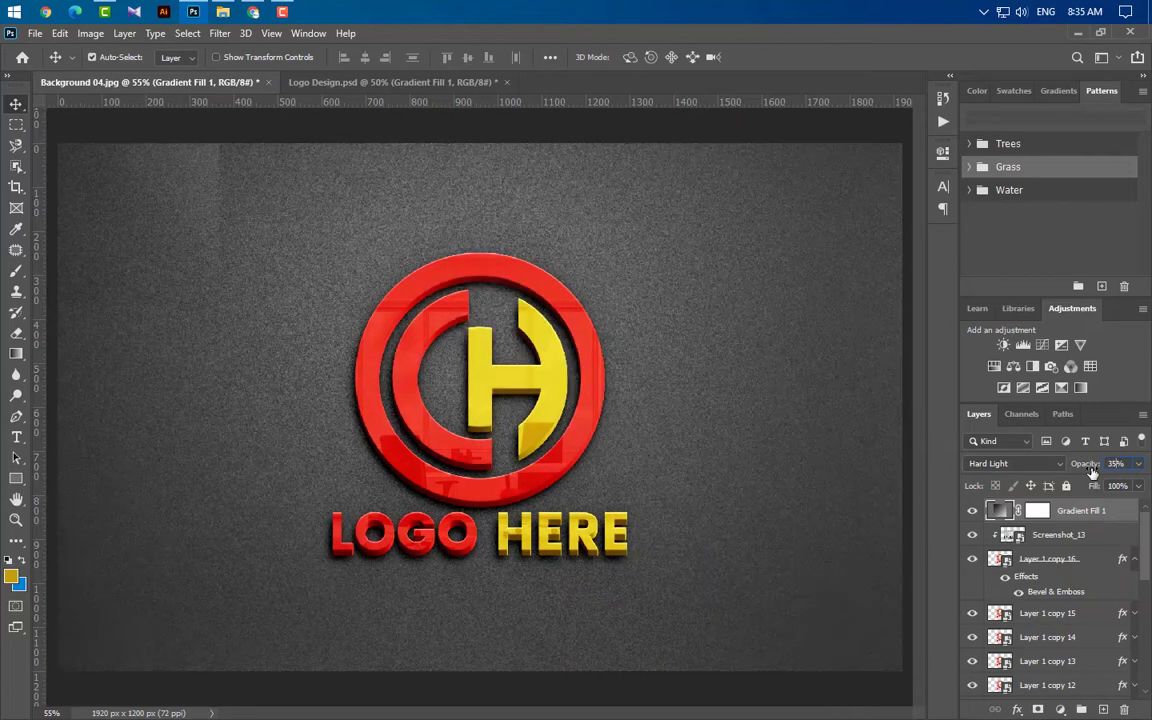
pyautogui.rightClick(1126, 516)
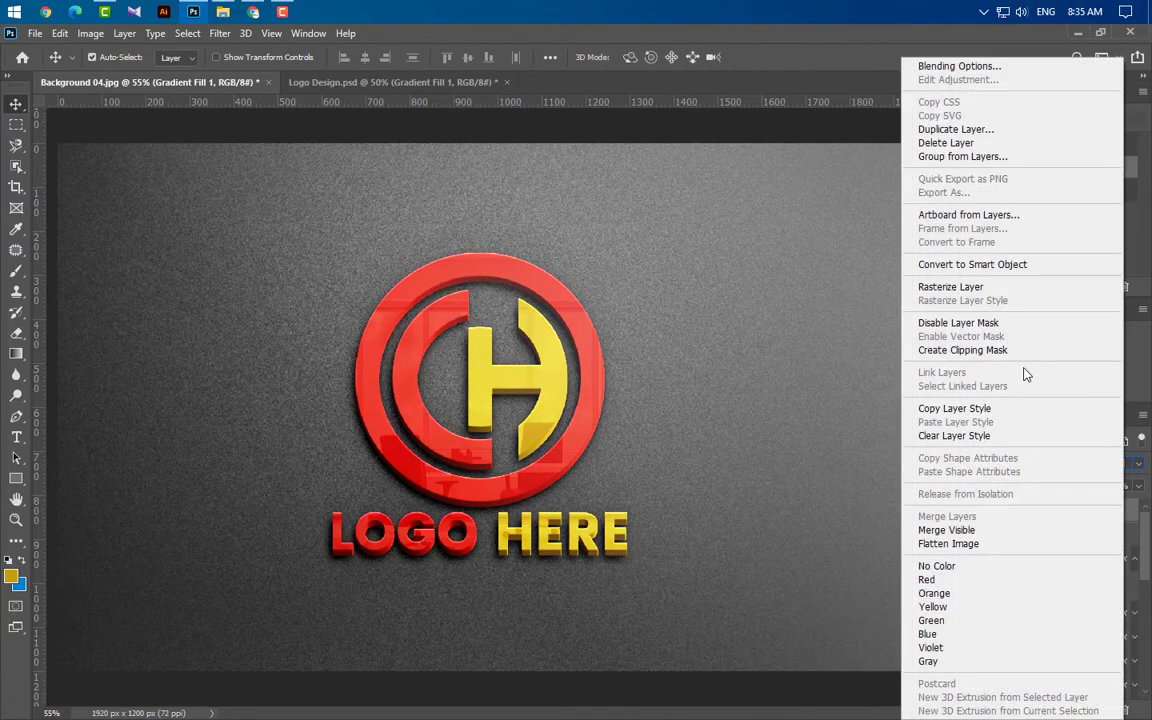
pyautogui.click(965, 350)
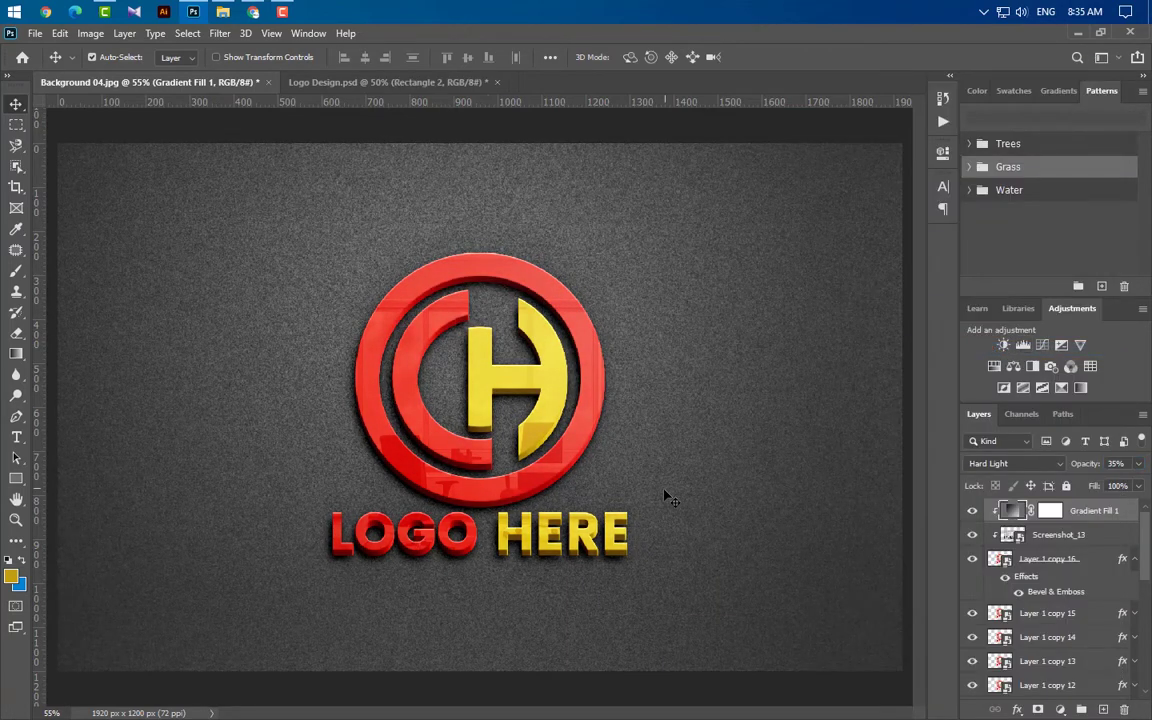
# - Draw a rectangle of about 1960 × 1234 px covering the whole canvas and fill it with black
pyautogui.hotkey('ctrl', '-')
pyautogui.click(16, 479)
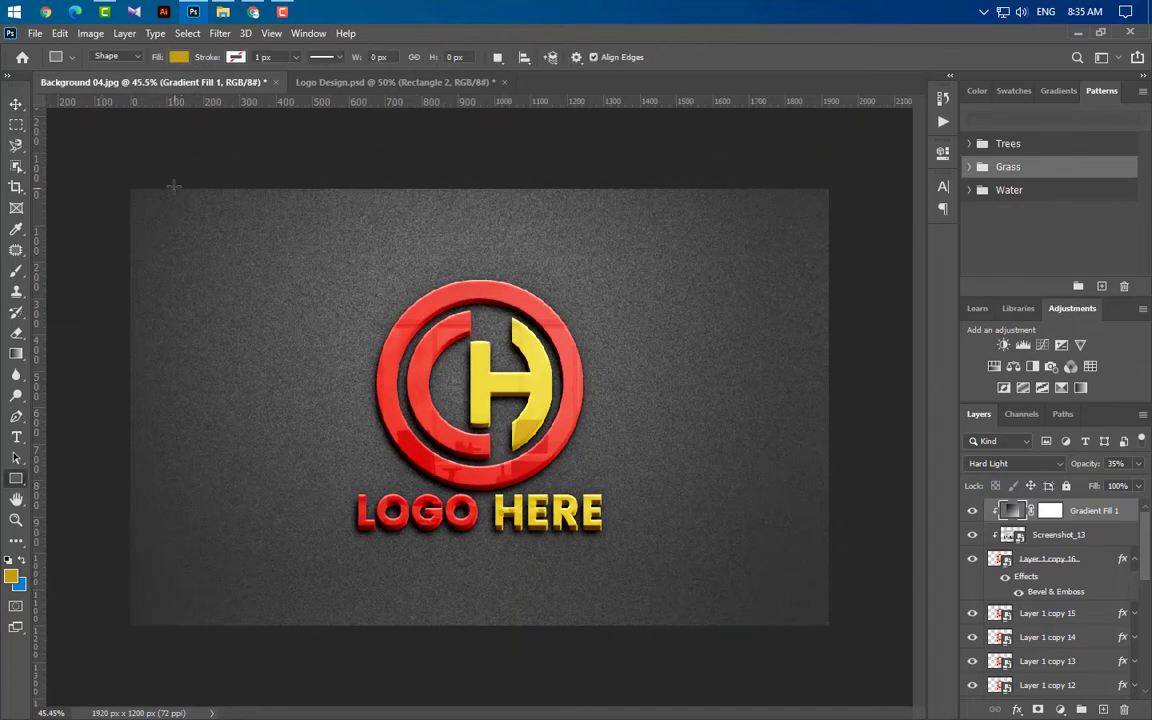
pyautogui.moveTo(123, 184); pyautogui.dragTo(835, 631)
pyautogui.click(898, 147)
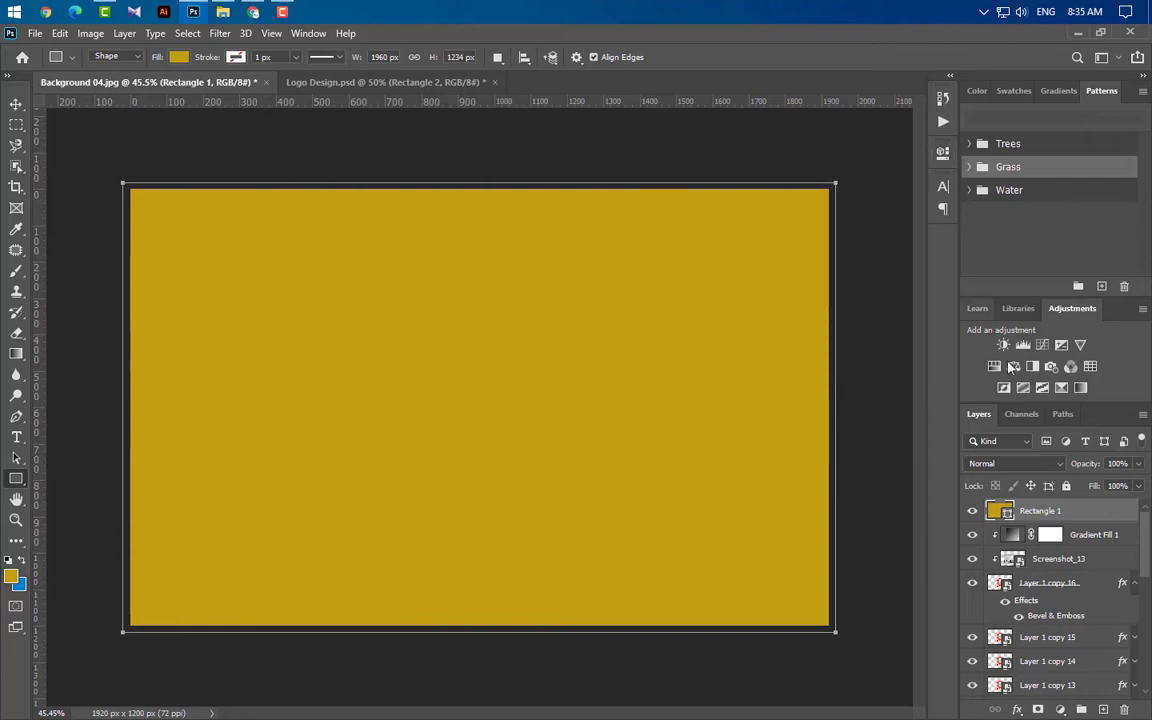
pyautogui.doubleClick(1005, 512)
pyautogui.write('000000')
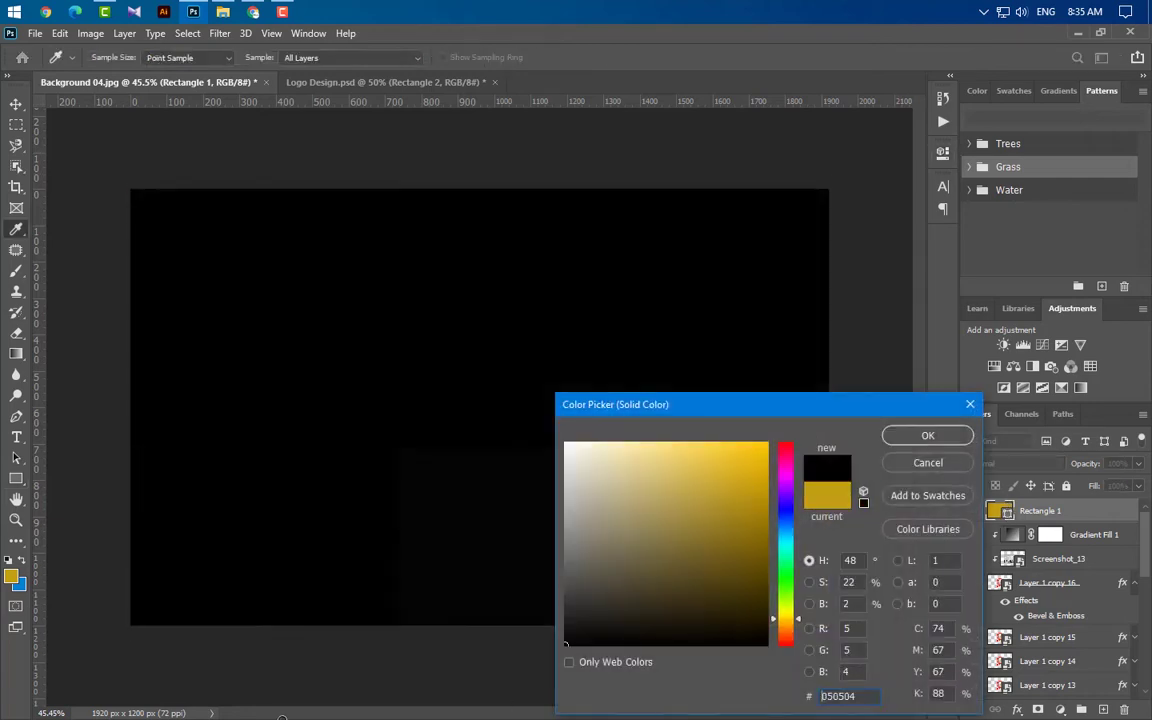
pyautogui.press('Return')
# - Rasterize Rectangle 1 and brush soft white light diagonally across its upper right area at 21% opacity and 23% flow
pyautogui.rightClick(1090, 513)
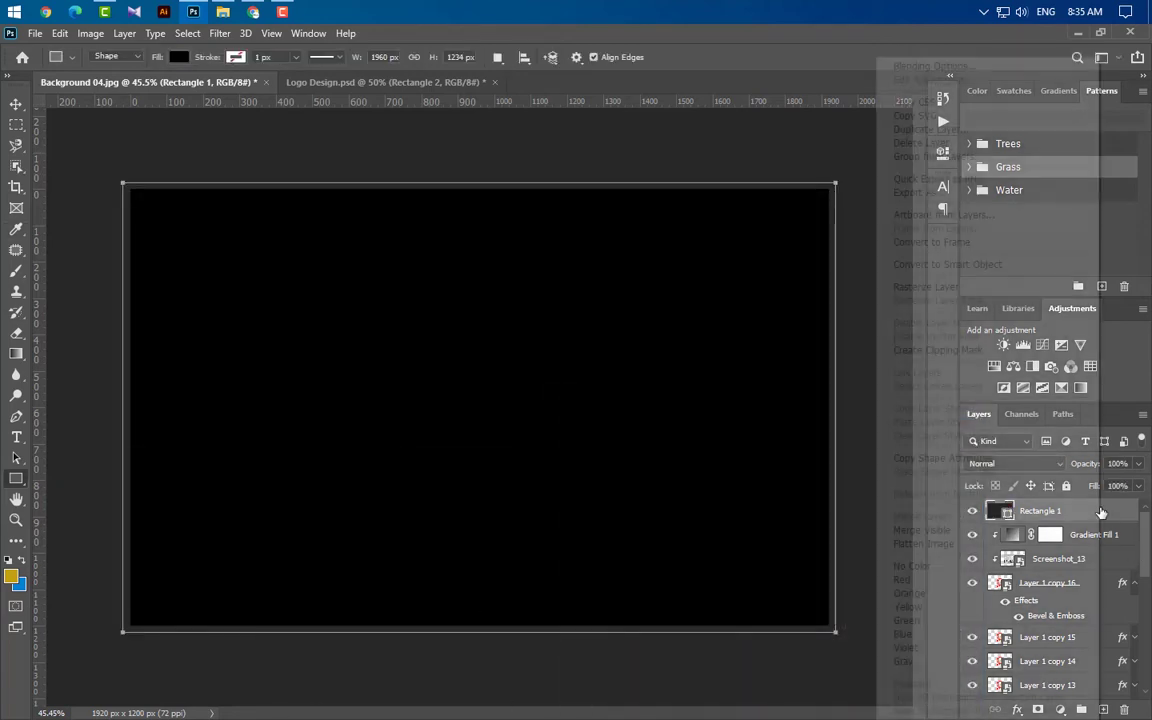
pyautogui.click(905, 286)
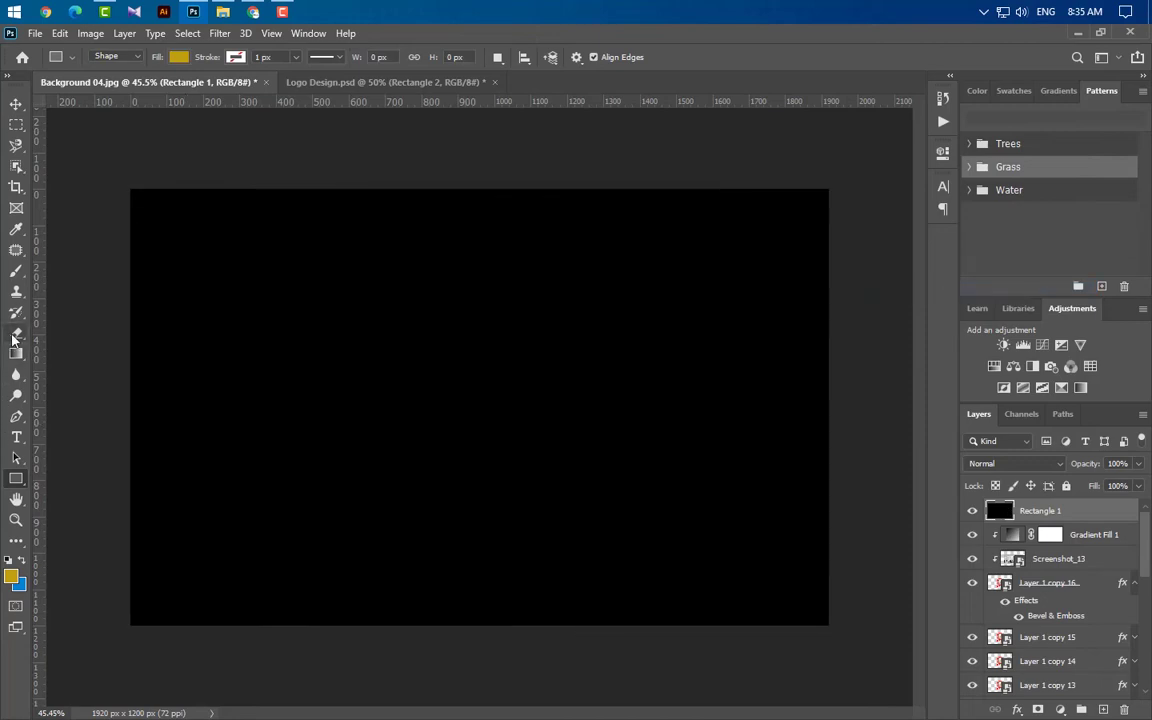
pyautogui.click(16, 270)
pyautogui.click(11, 576)
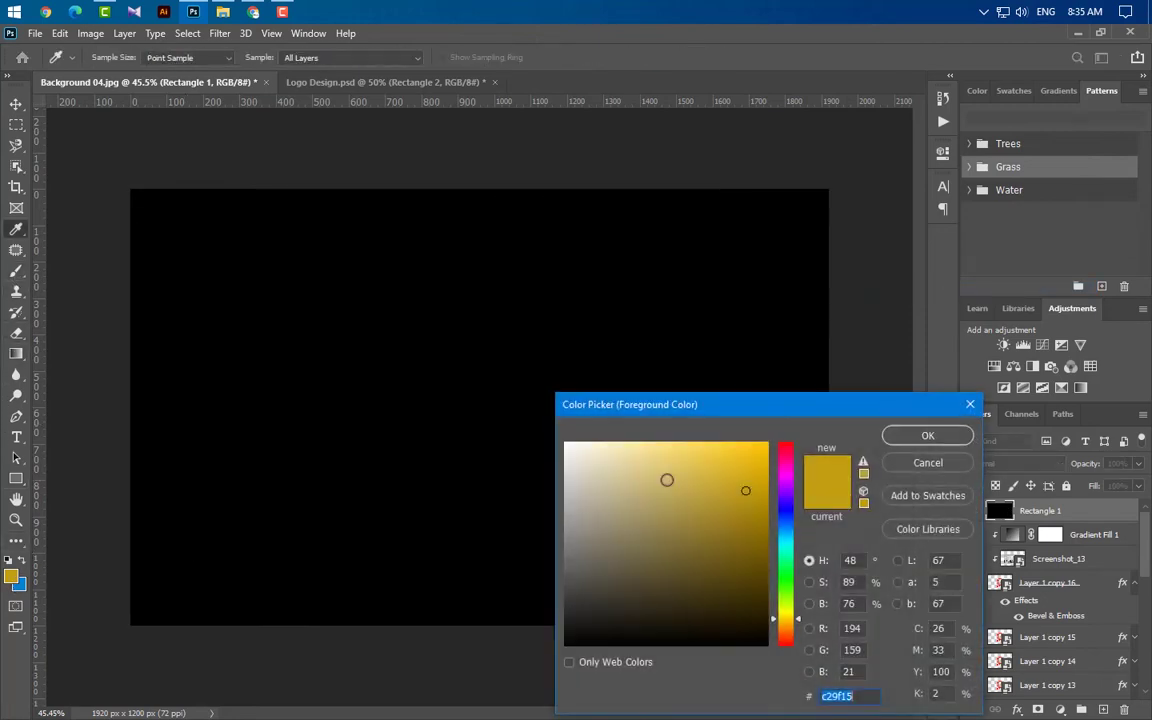
pyautogui.moveTo(666, 478); pyautogui.dragTo(577, 380)
pyautogui.click(927, 436)
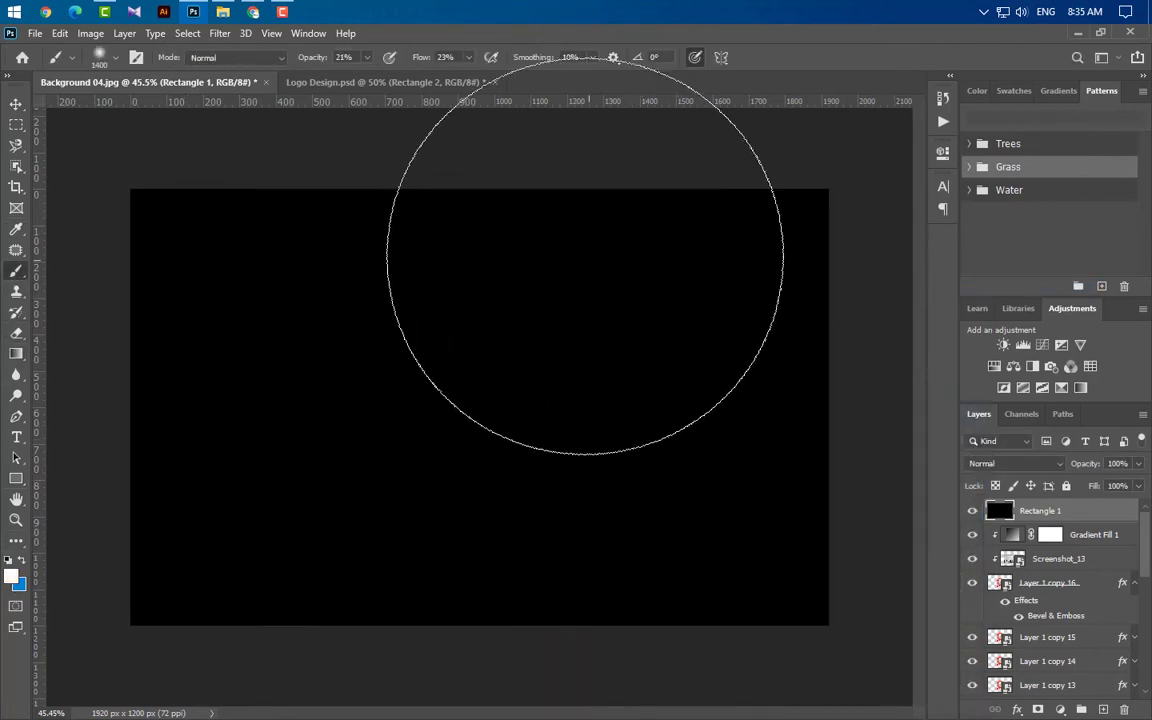
pyautogui.moveTo(721, 427)
pyautogui.mouseDown()
pyautogui.moveTo(804, 437)
pyautogui.moveTo(817, 424)
pyautogui.moveTo(608, 295)
pyautogui.moveTo(599, 185)
pyautogui.moveTo(796, 271)
pyautogui.moveTo(862, 255)
pyautogui.moveTo(707, 182)
pyautogui.moveTo(774, 234)
pyautogui.moveTo(412, 208)
pyautogui.moveTo(558, 347)
pyautogui.moveTo(689, 417)
pyautogui.moveTo(842, 468)
pyautogui.mouseUp()
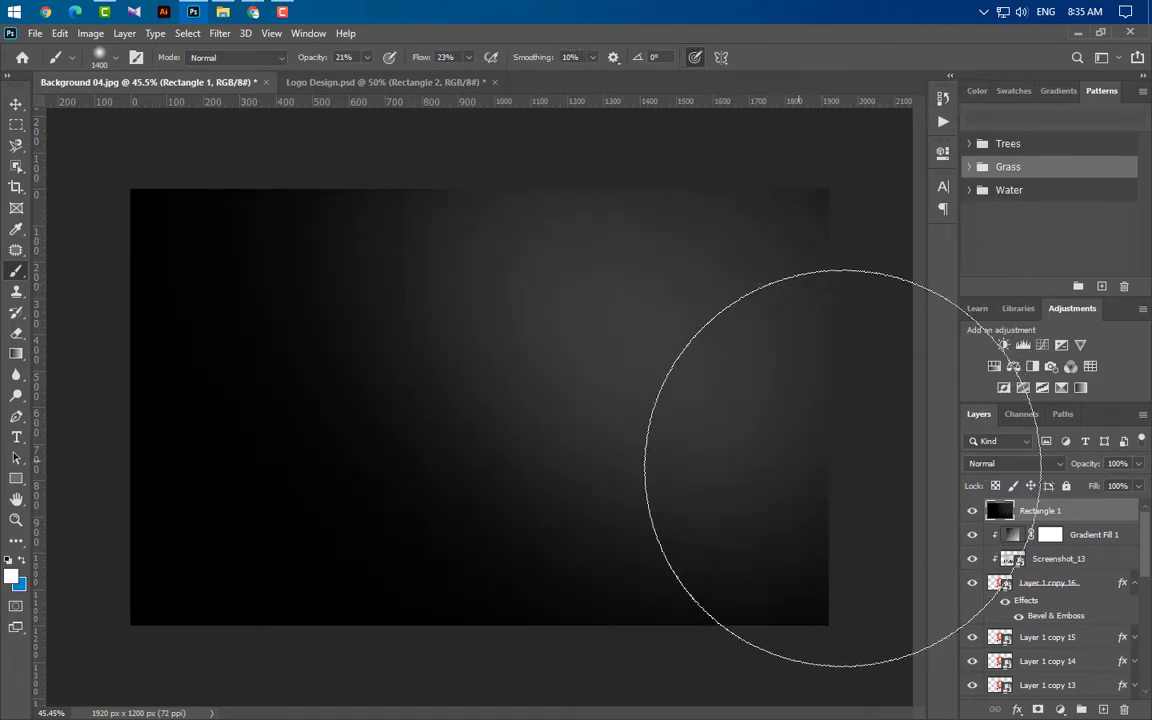
# - Raise the brush to 60% opacity and 43% flow and paint brighter white over the rectangle's top and upper right area
pyautogui.click(367, 57)
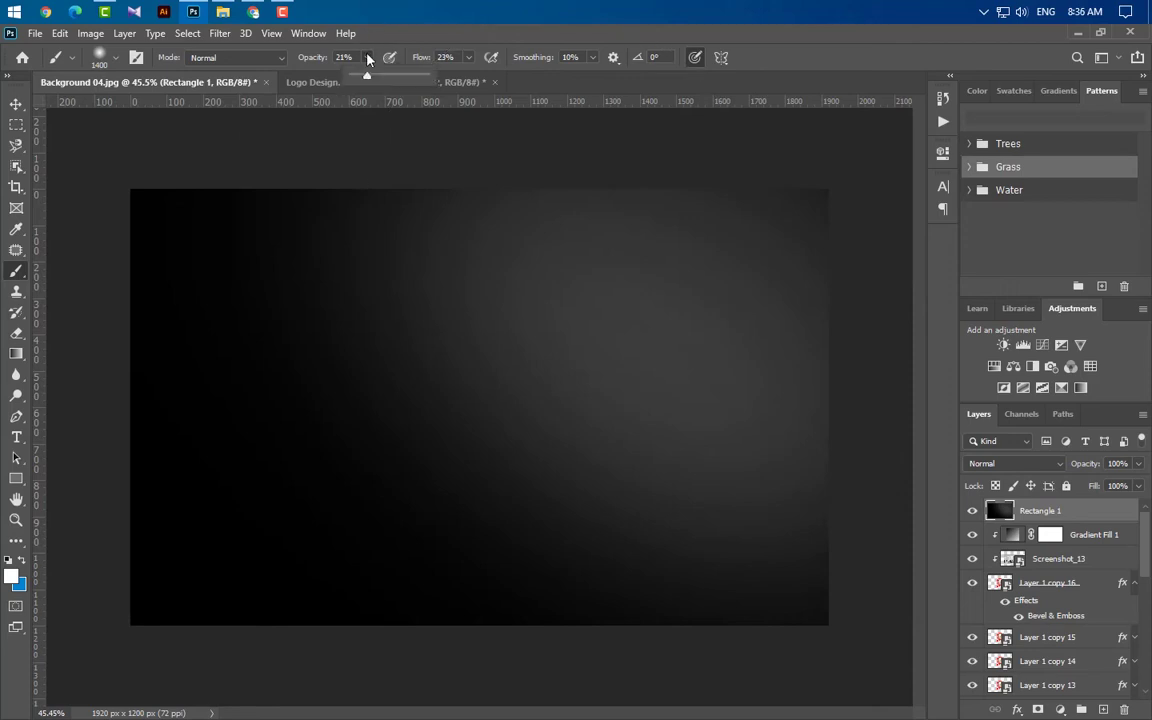
pyautogui.click(470, 59)
pyautogui.moveTo(470, 77); pyautogui.dragTo(488, 77)
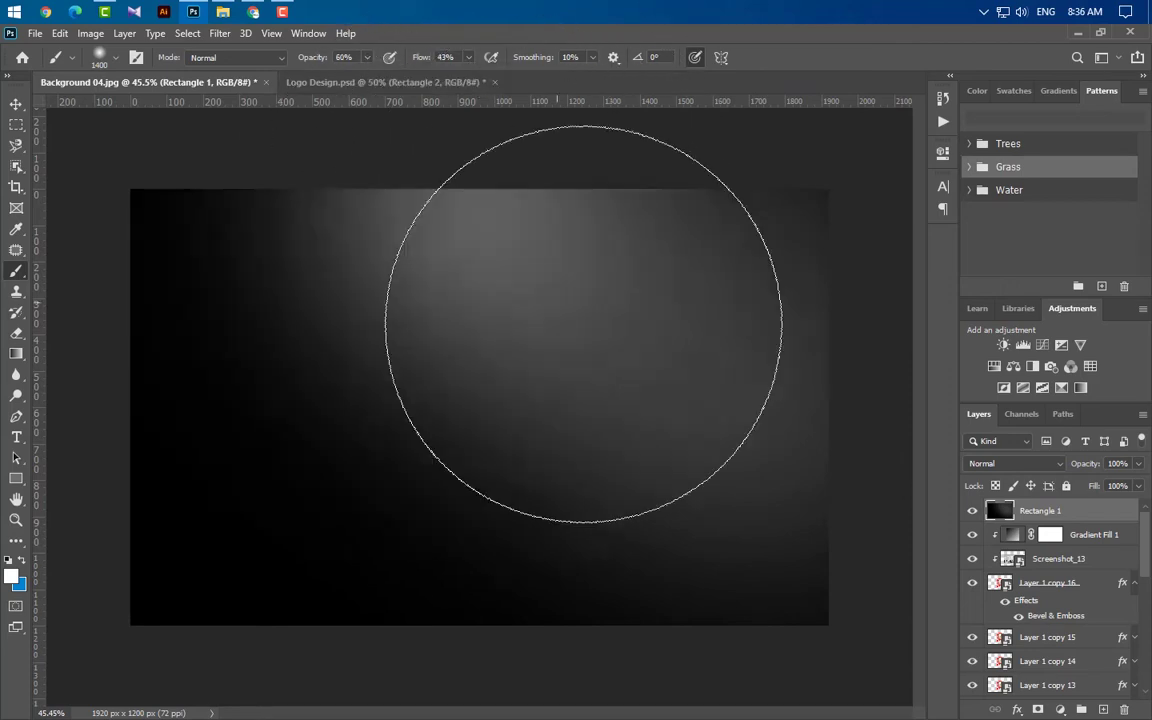
pyautogui.moveTo(583, 323)
pyautogui.mouseDown()
pyautogui.moveTo(743, 409)
pyautogui.moveTo(868, 431)
pyautogui.moveTo(675, 368)
pyautogui.moveTo(550, 214)
pyautogui.moveTo(779, 283)
pyautogui.moveTo(874, 257)
pyautogui.mouseUp()
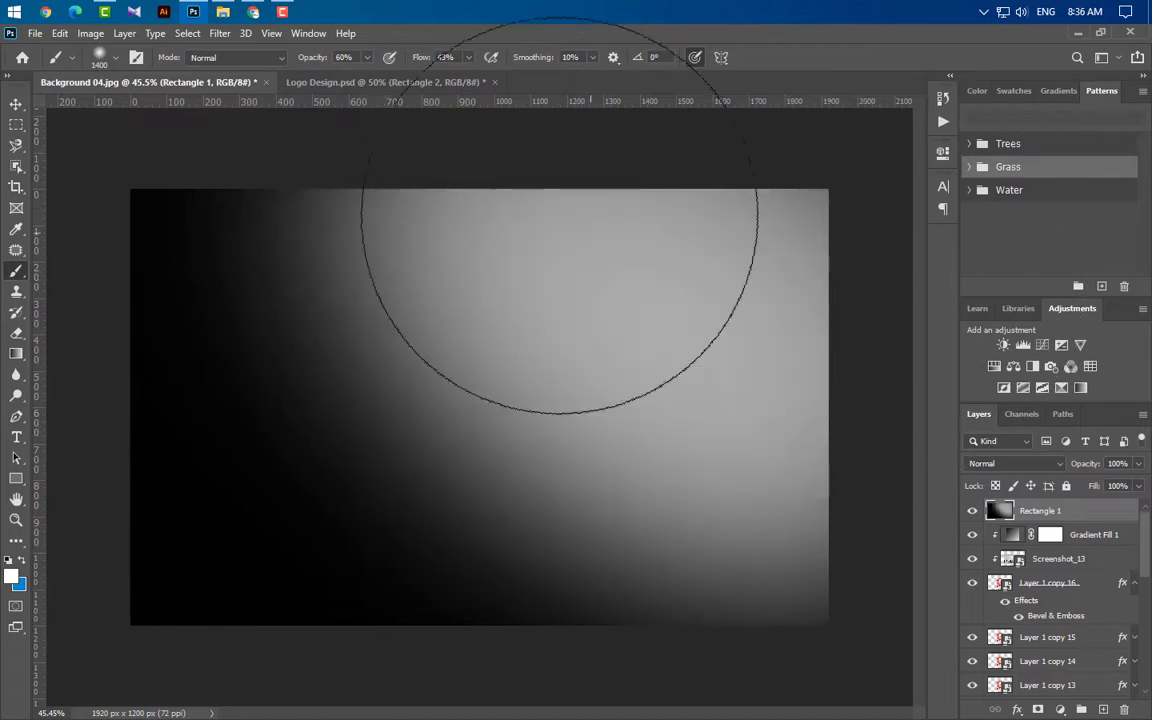
pyautogui.moveTo(560, 215)
pyautogui.mouseDown()
pyautogui.moveTo(398, 167)
pyautogui.moveTo(340, 290)
pyautogui.mouseUp()
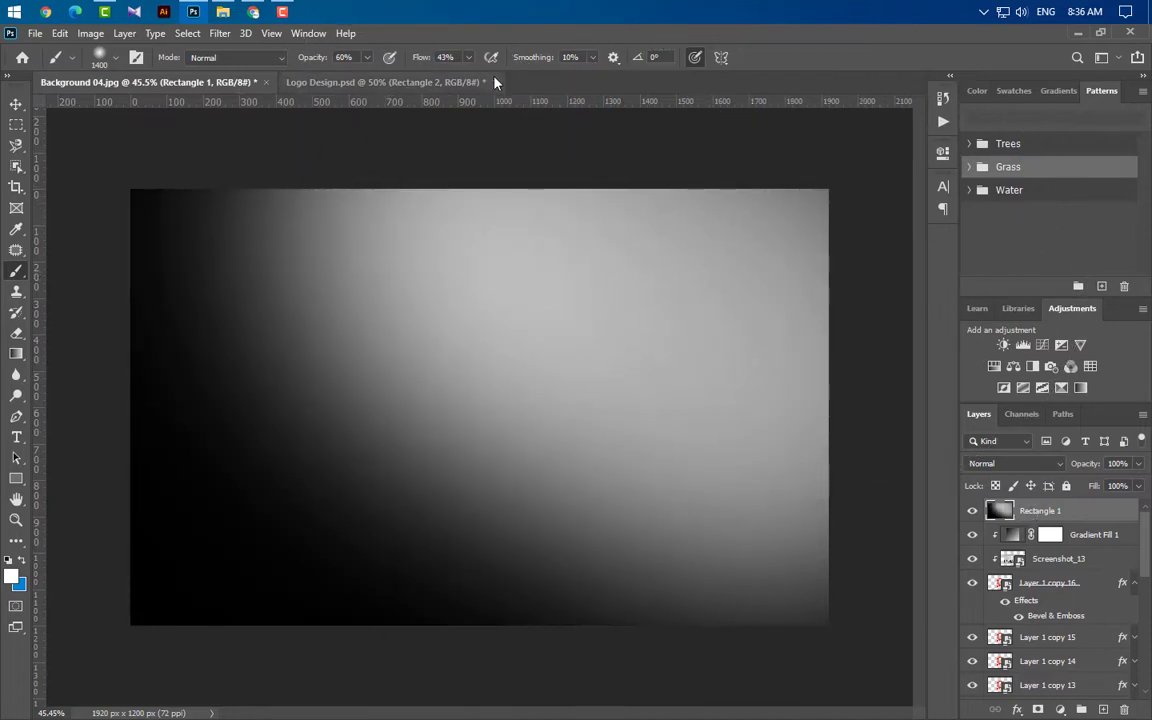
# - Set the brush opacity and flow to 100% and paint a pure white glow in the rectangle's upper right corner
pyautogui.click(367, 57)
pyautogui.moveTo(366, 77); pyautogui.dragTo(489, 77)
pyautogui.click(468, 57)
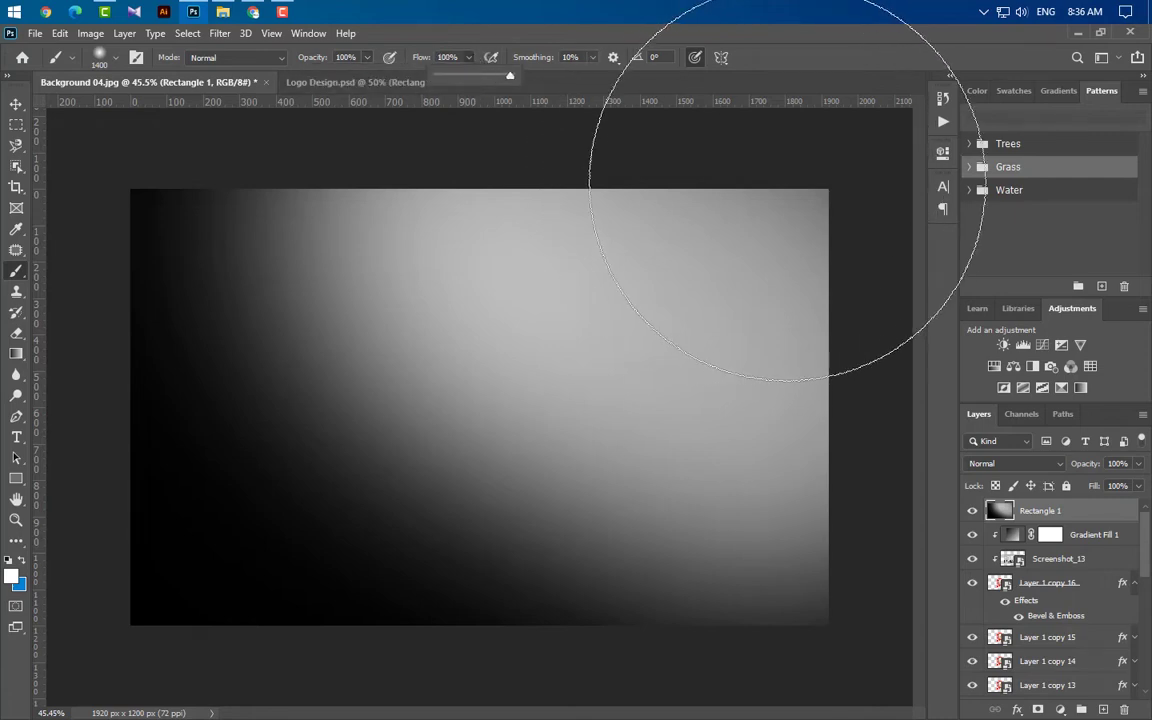
pyautogui.moveTo(771, 154)
pyautogui.mouseDown()
pyautogui.moveTo(795, 186)
pyautogui.moveTo(778, 174)
pyautogui.mouseUp()
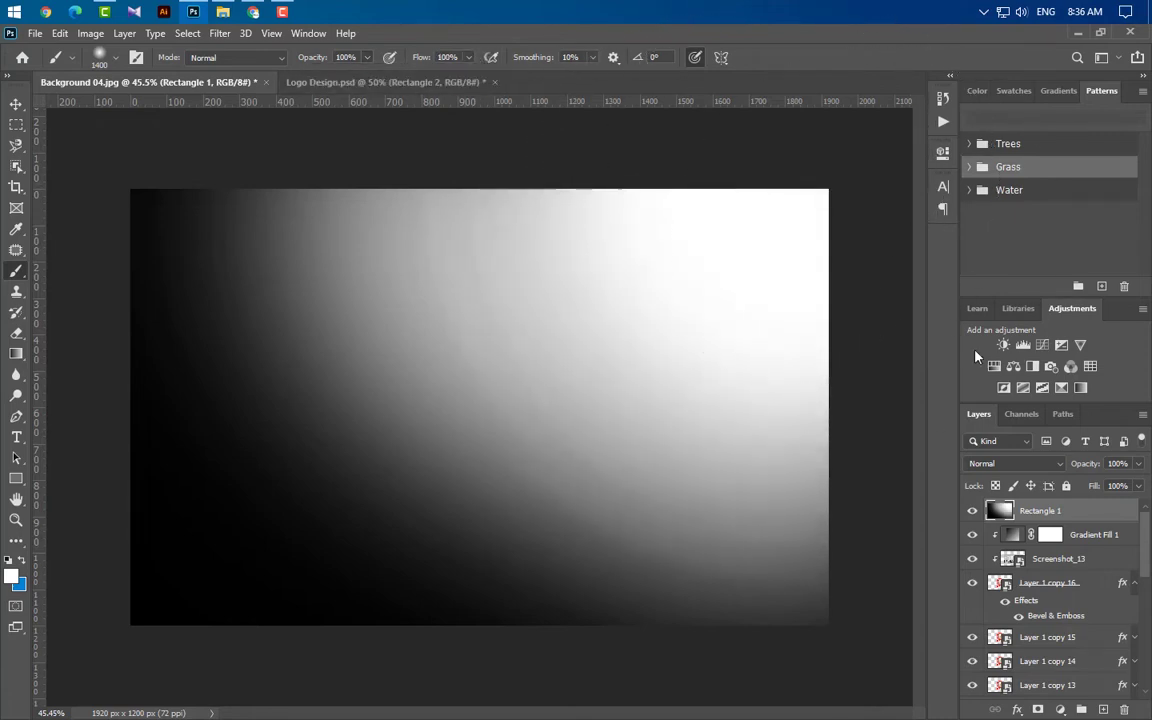
# - Set the painted Rectangle 1 layer to Overlay blend mode at 50% opacity
pyautogui.click(1023, 465)
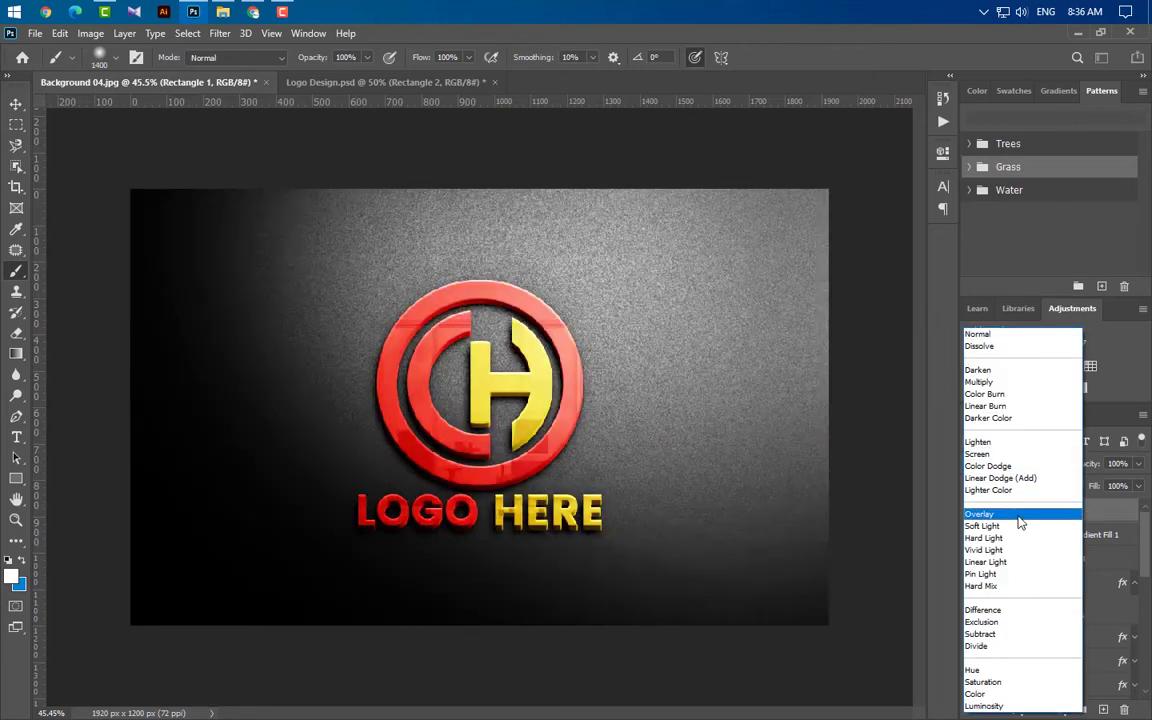
pyautogui.click(1020, 509)
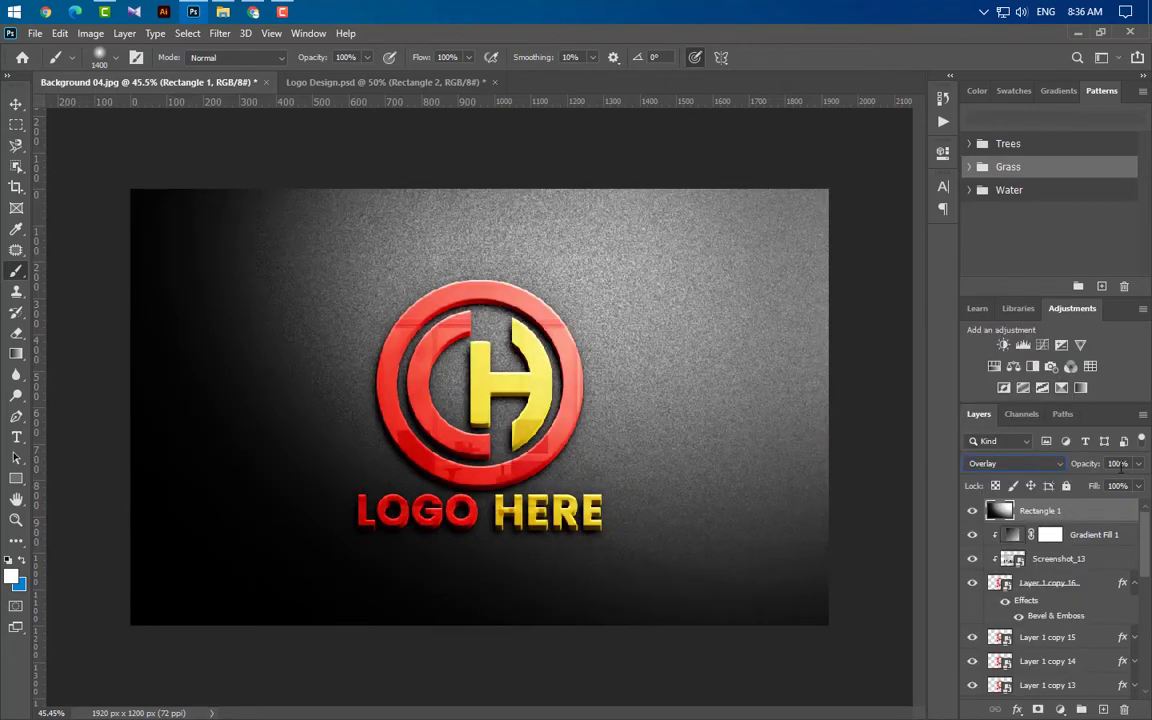
pyautogui.write('50')
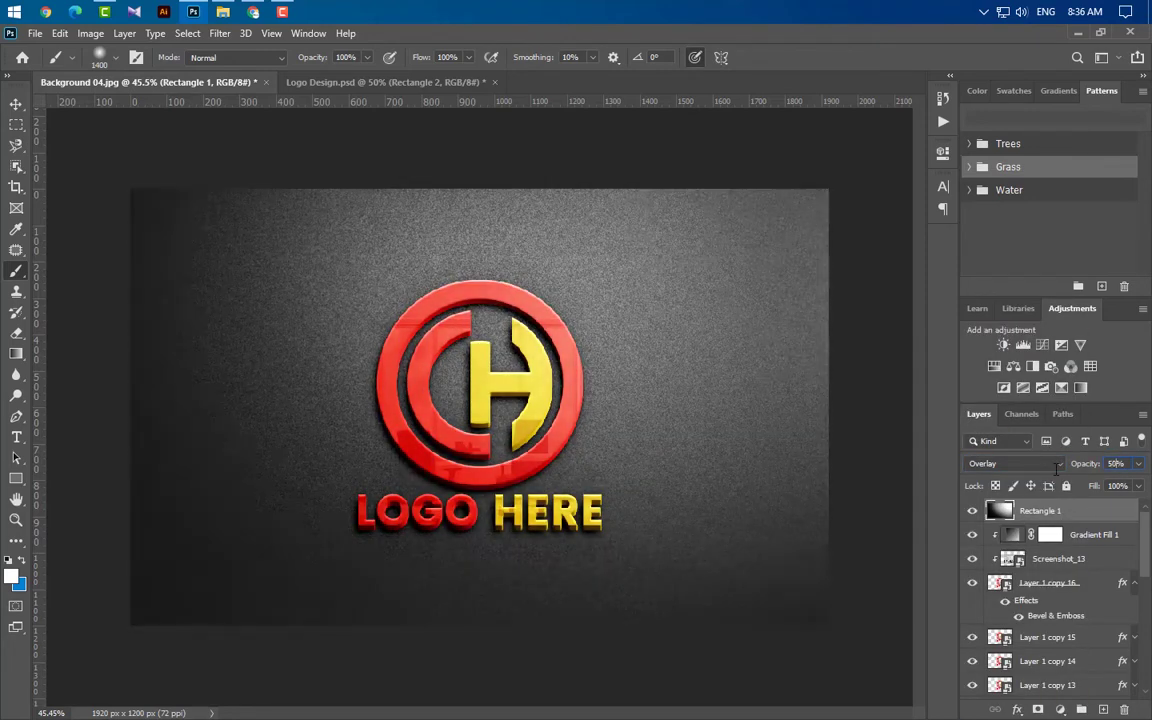
pyautogui.click(16, 103)
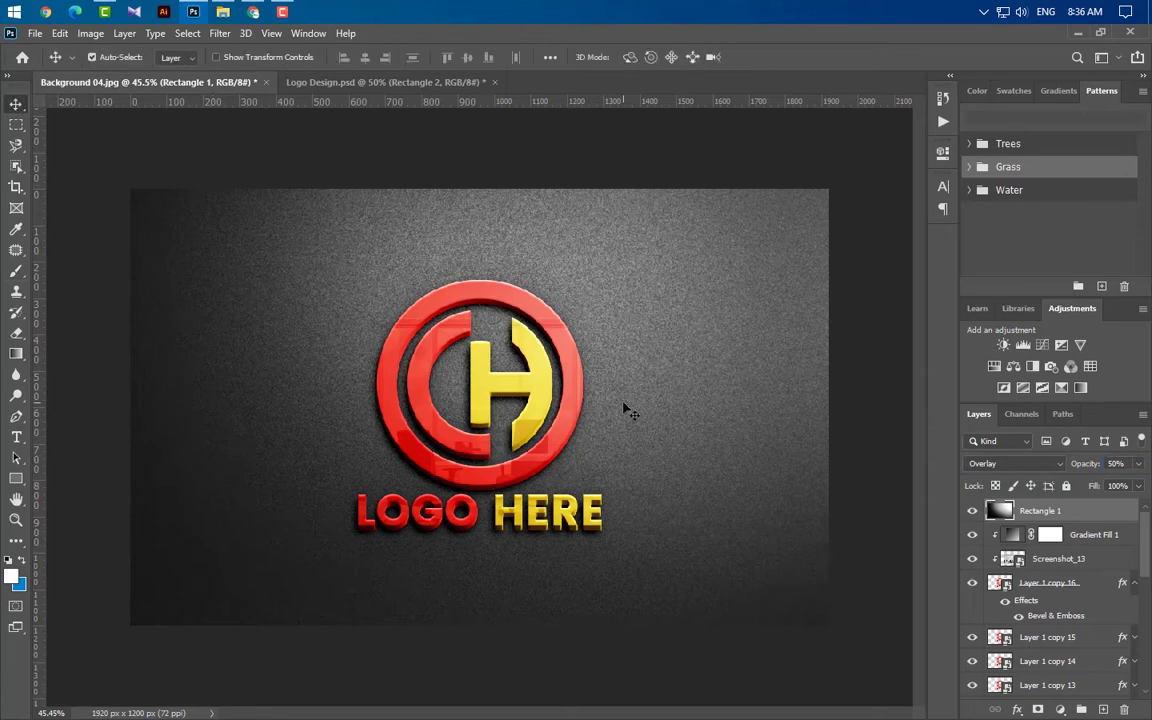
# - Add a Curves adjustment layer above Rectangle 1 and shift its RGB black point slightly inward to darken the shadows
pyautogui.click(1060, 710)
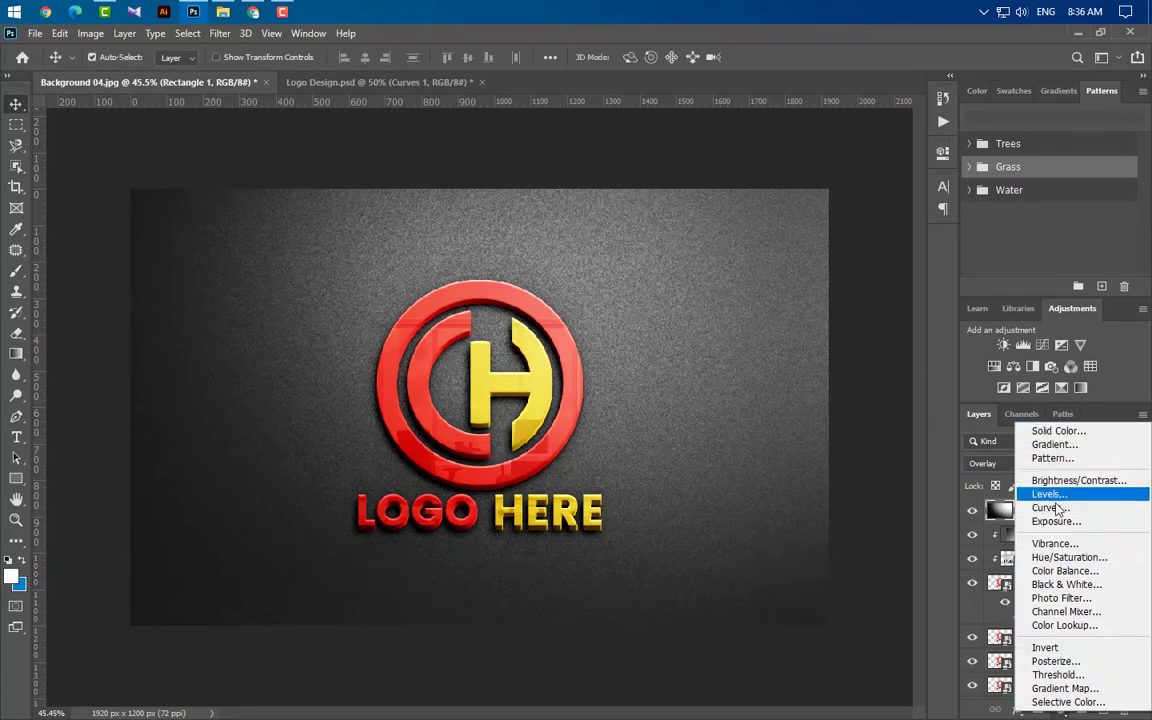
pyautogui.click(1050, 508)
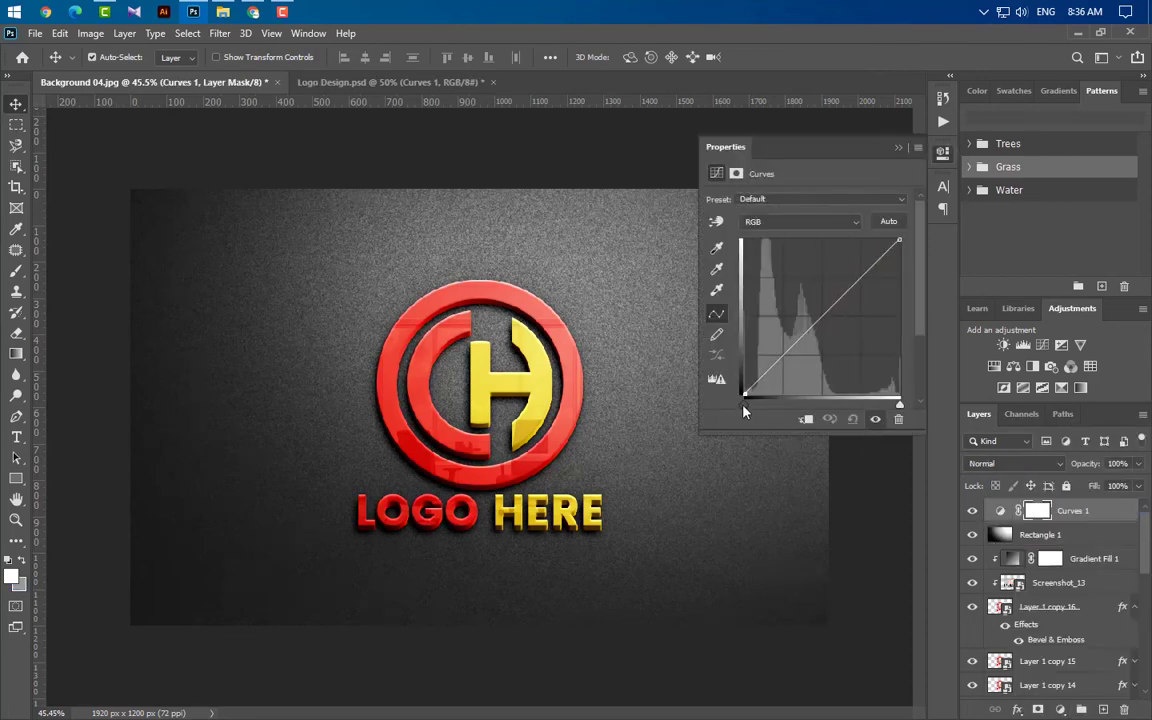
pyautogui.moveTo(743, 408); pyautogui.dragTo(753, 408)
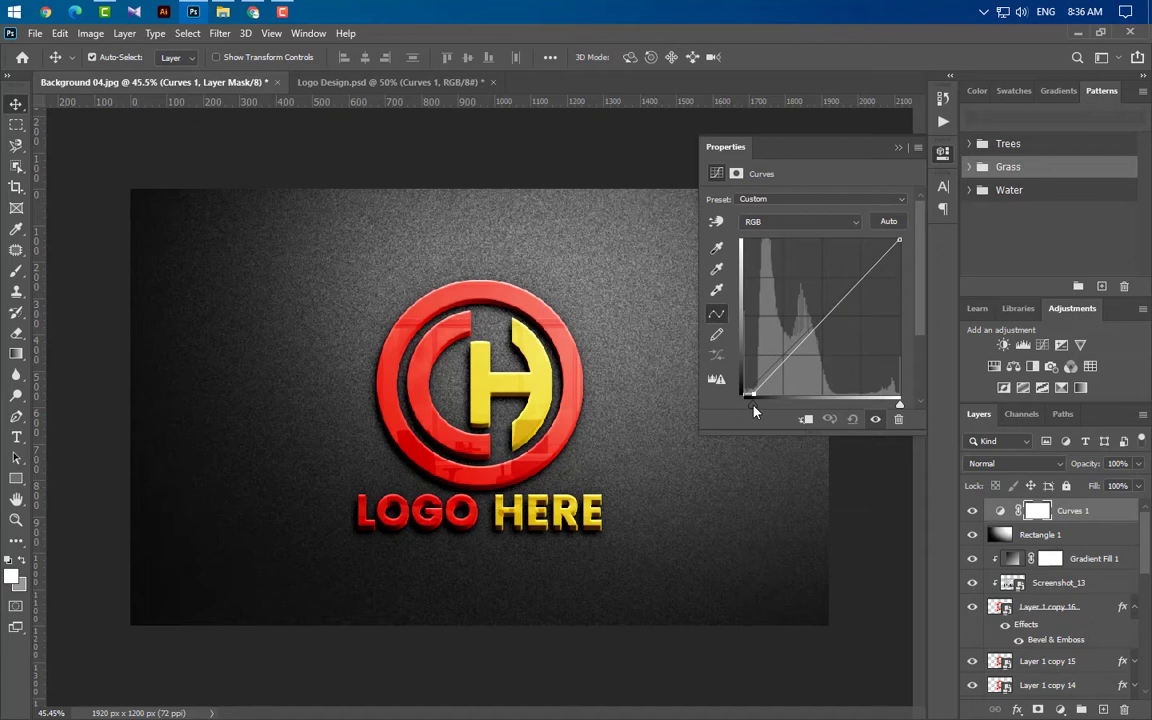
# - Shift the black points of the Red and Blue curves slightly inward to tint the mockup dark green
pyautogui.click(818, 222)
pyautogui.click(818, 247)
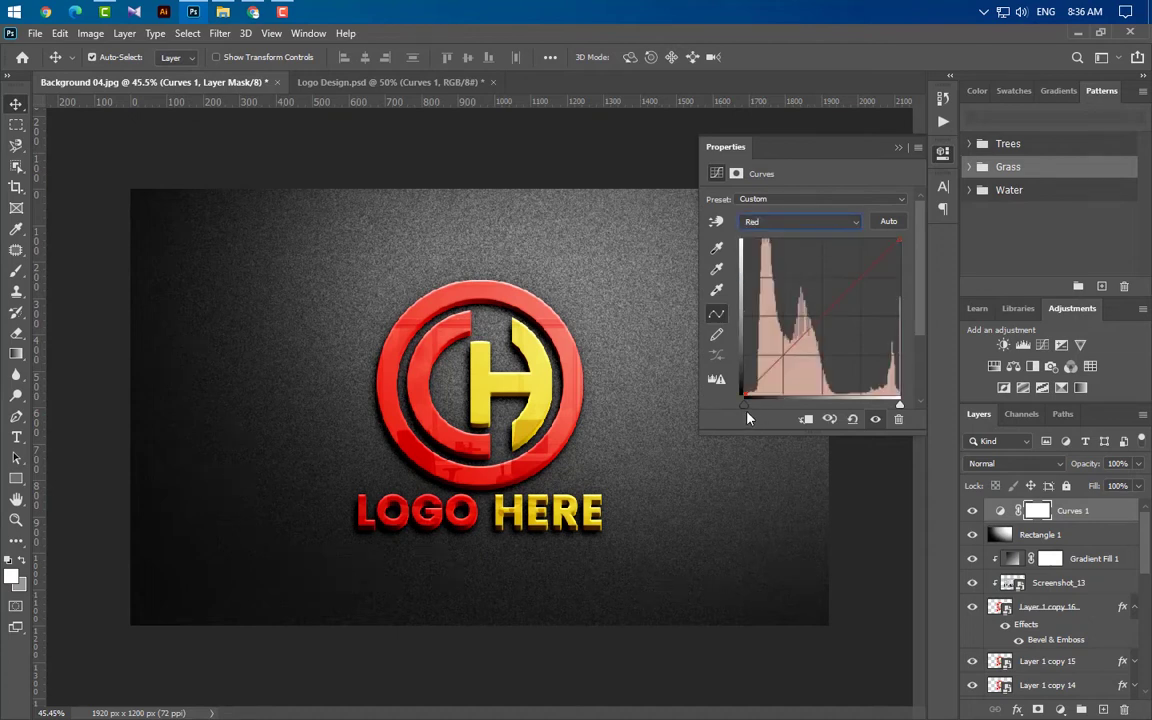
pyautogui.moveTo(745, 410); pyautogui.dragTo(752, 408)
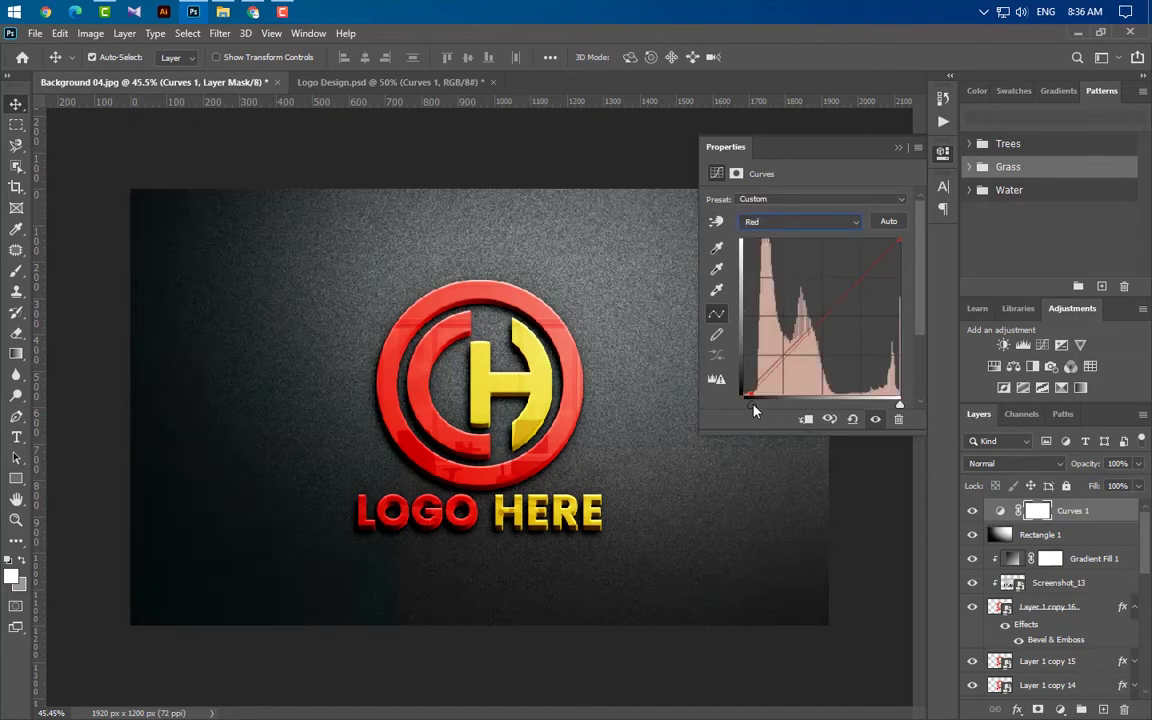
pyautogui.click(800, 224)
pyautogui.click(790, 271)
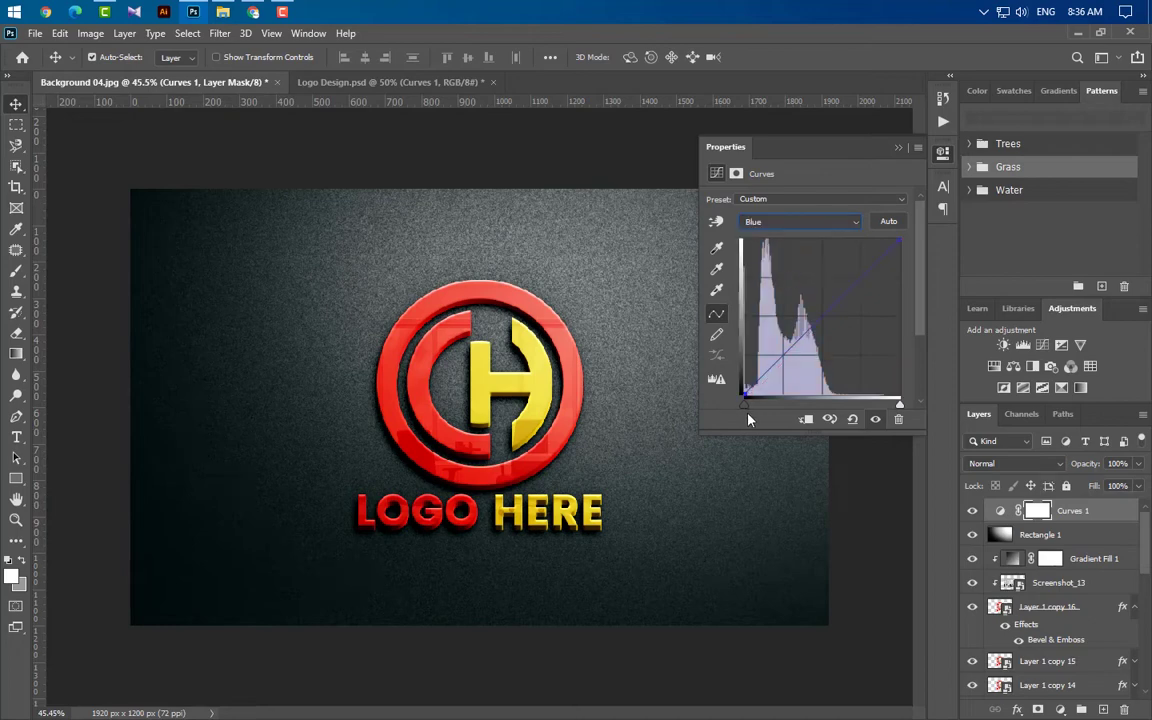
pyautogui.moveTo(746, 408); pyautogui.dragTo(747, 410)
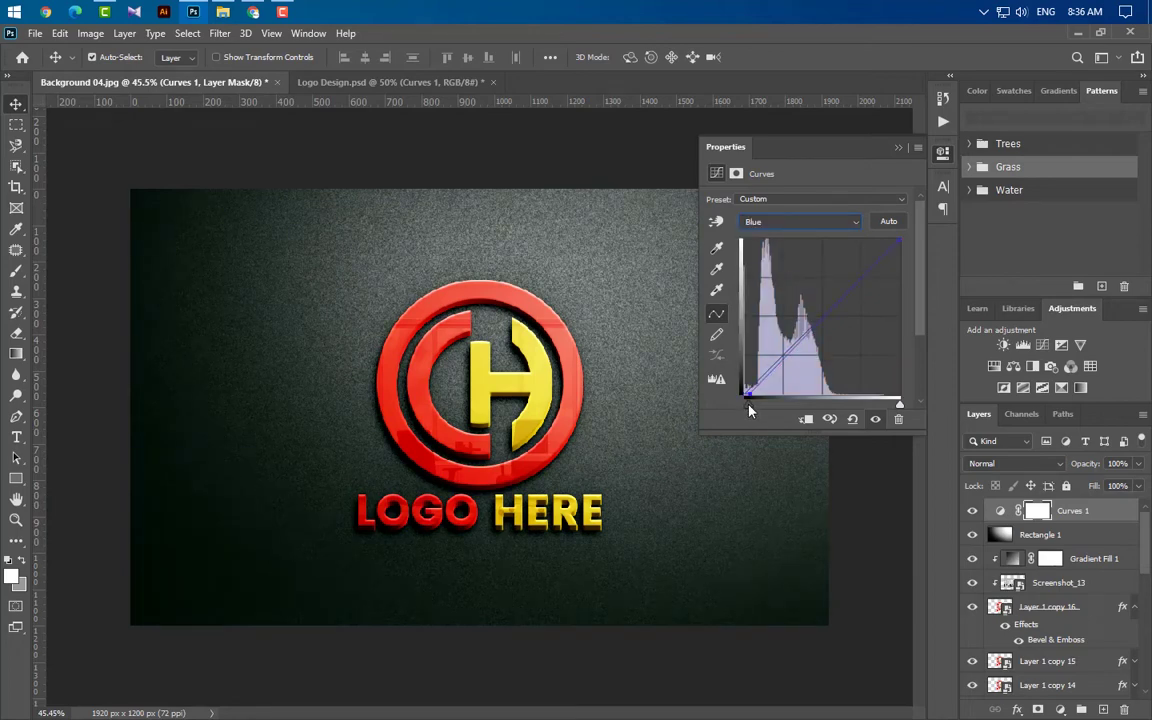
pyautogui.click(897, 149)
# - Duplicate the Layer 1 copy 16 logo layer, move the duplicate above Curves 1 and collapse its effects list
pyautogui.hotkey('ctrl', '+')
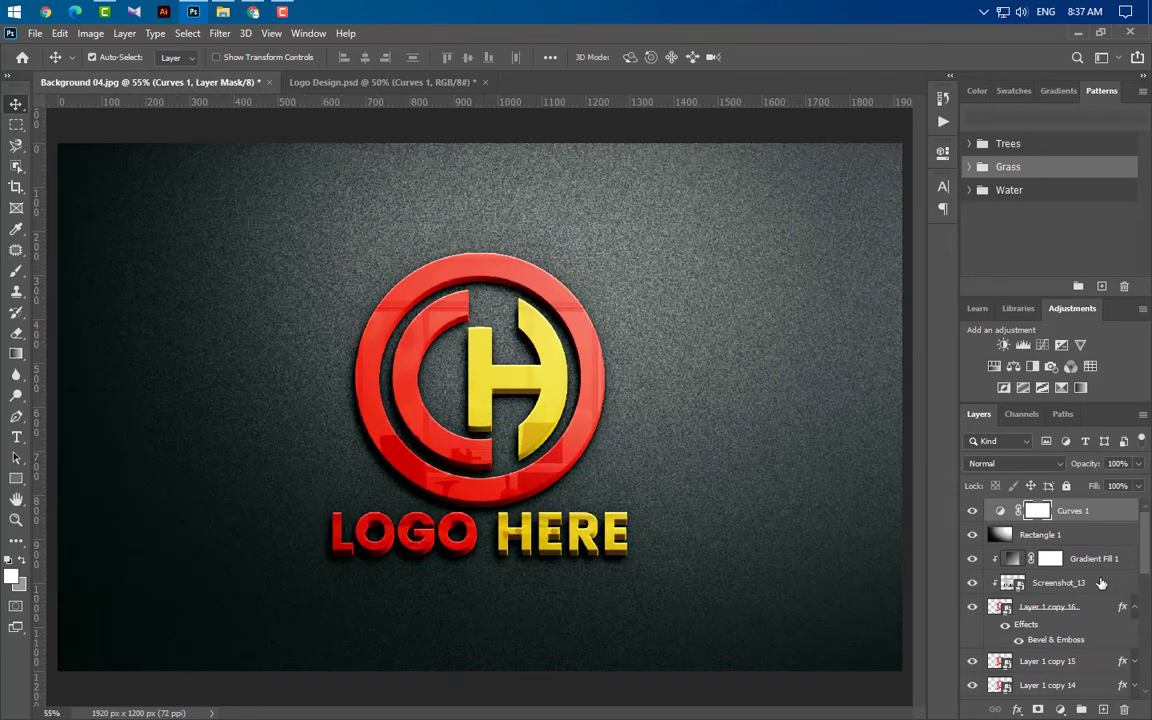
pyautogui.click(1075, 610)
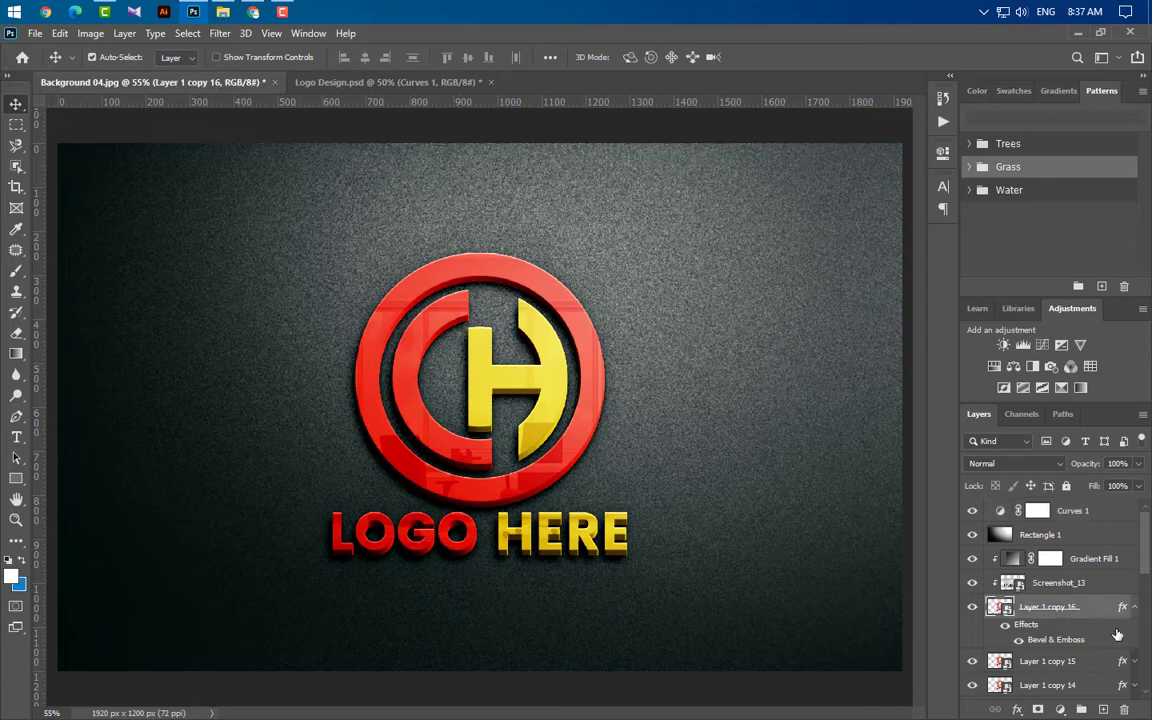
pyautogui.hotkey('ctrl', 'j')
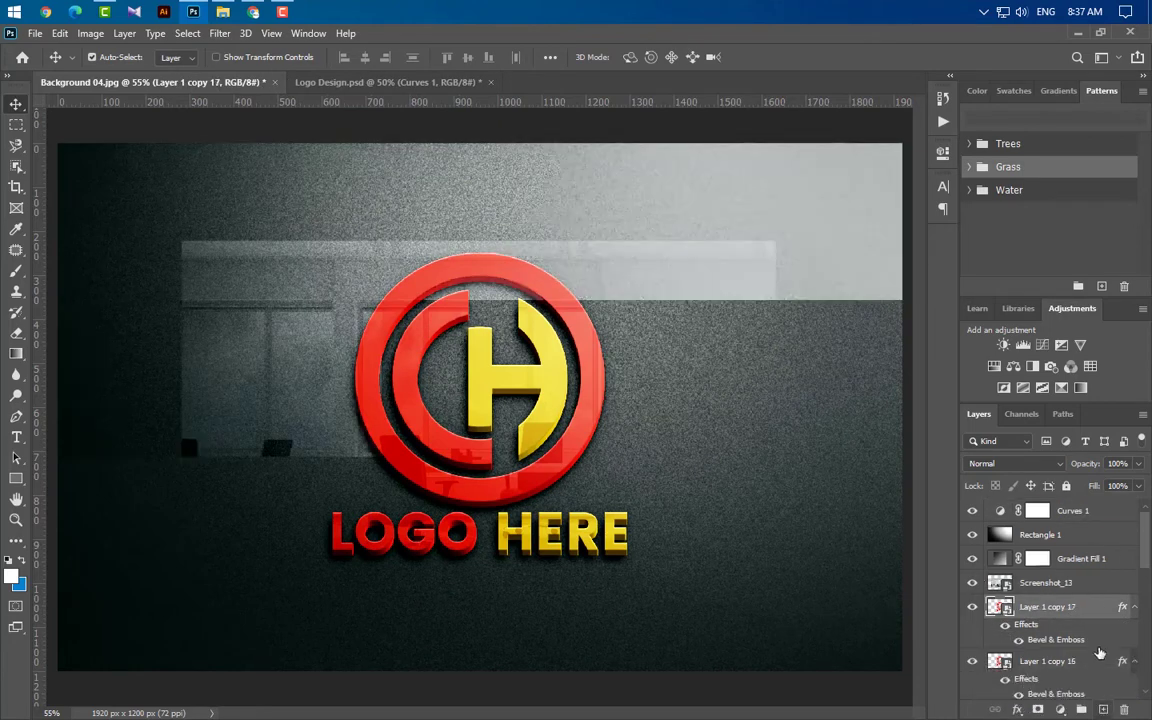
pyautogui.moveTo(1096, 606); pyautogui.dragTo(1000, 506)
pyautogui.click(1134, 512)
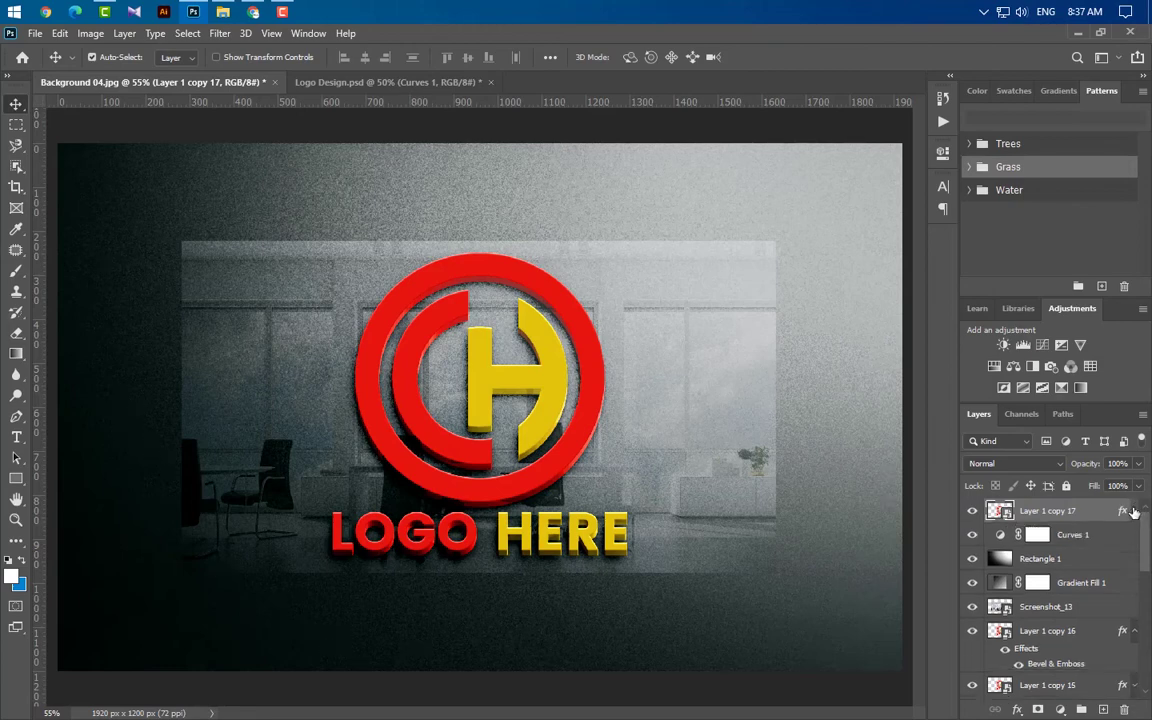
# - Reduce both the opacity and the fill of the topmost logo copy to 0%
pyautogui.click(1139, 465)
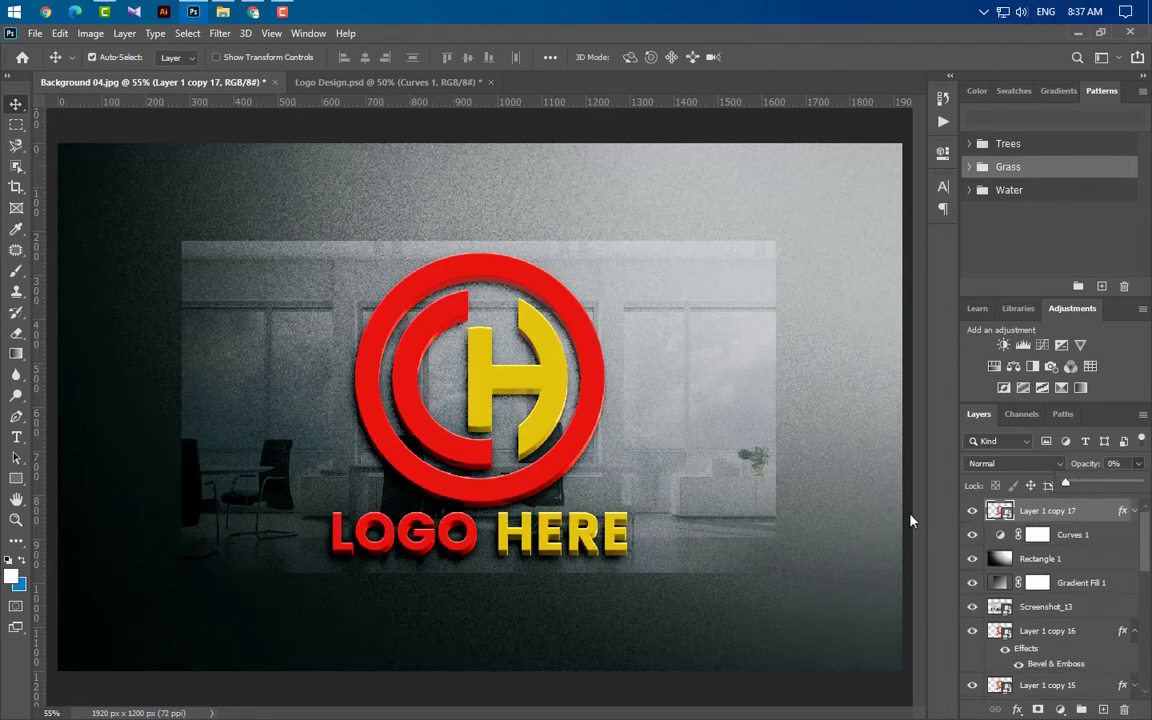
pyautogui.moveTo(910, 520); pyautogui.dragTo(910, 520)
pyautogui.click(1138, 487)
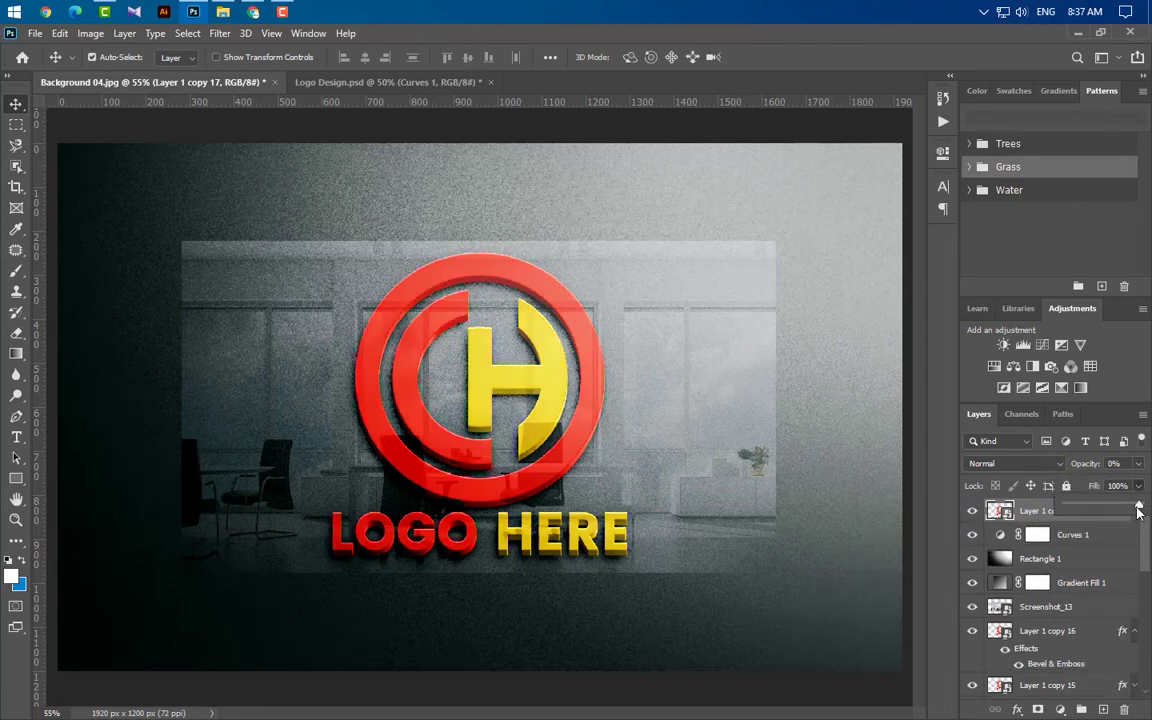
# - Clip the Screenshot_13 and Gradient Fill 1 layers to Layer 1 copy 16 again with clipping masks
pyautogui.click(1095, 607)
pyautogui.rightClick(1095, 607)
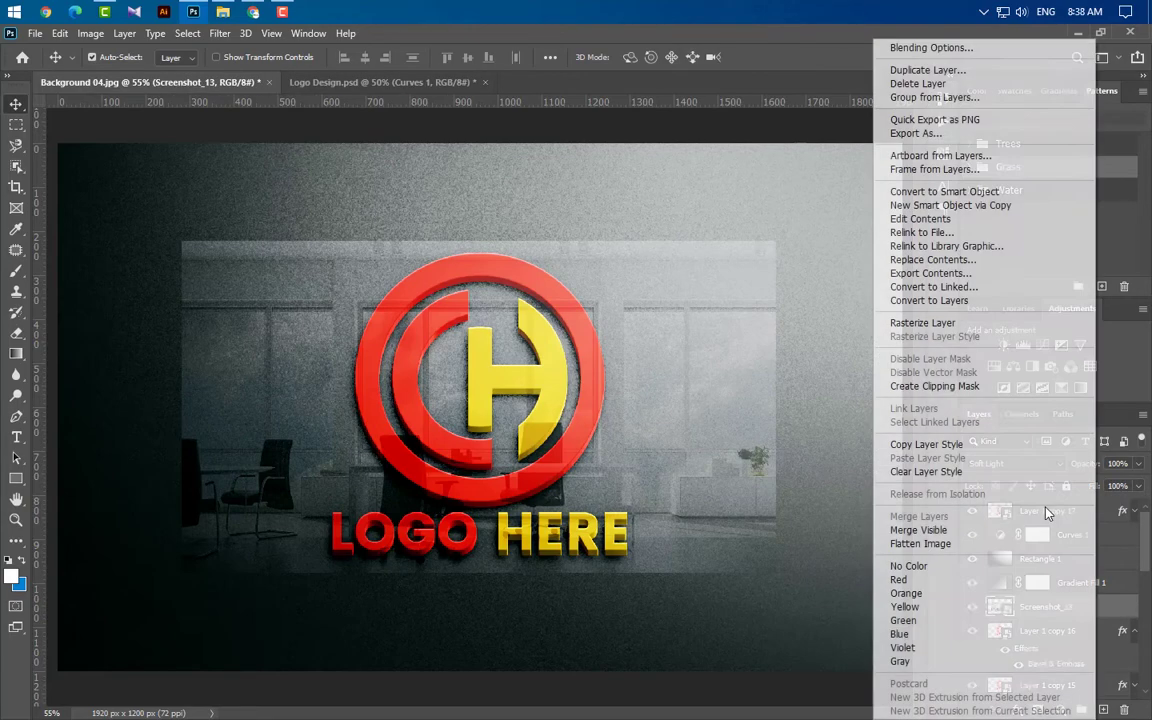
pyautogui.click(965, 386)
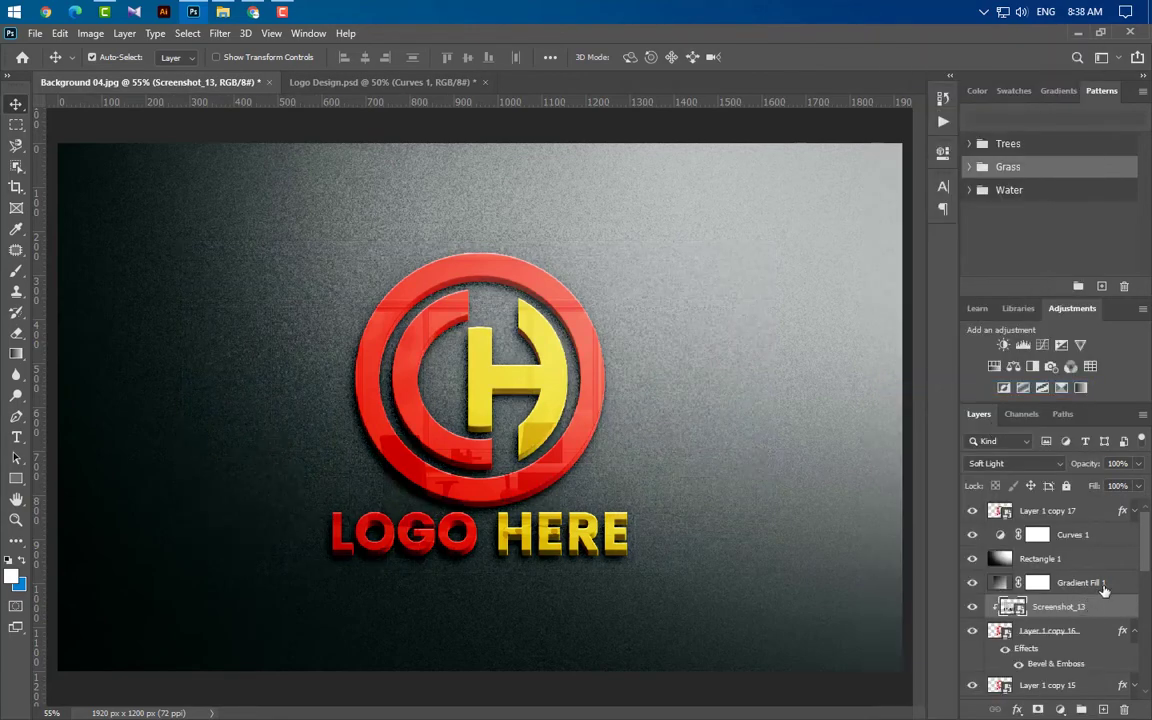
pyautogui.click(1100, 584)
pyautogui.rightClick(1100, 584)
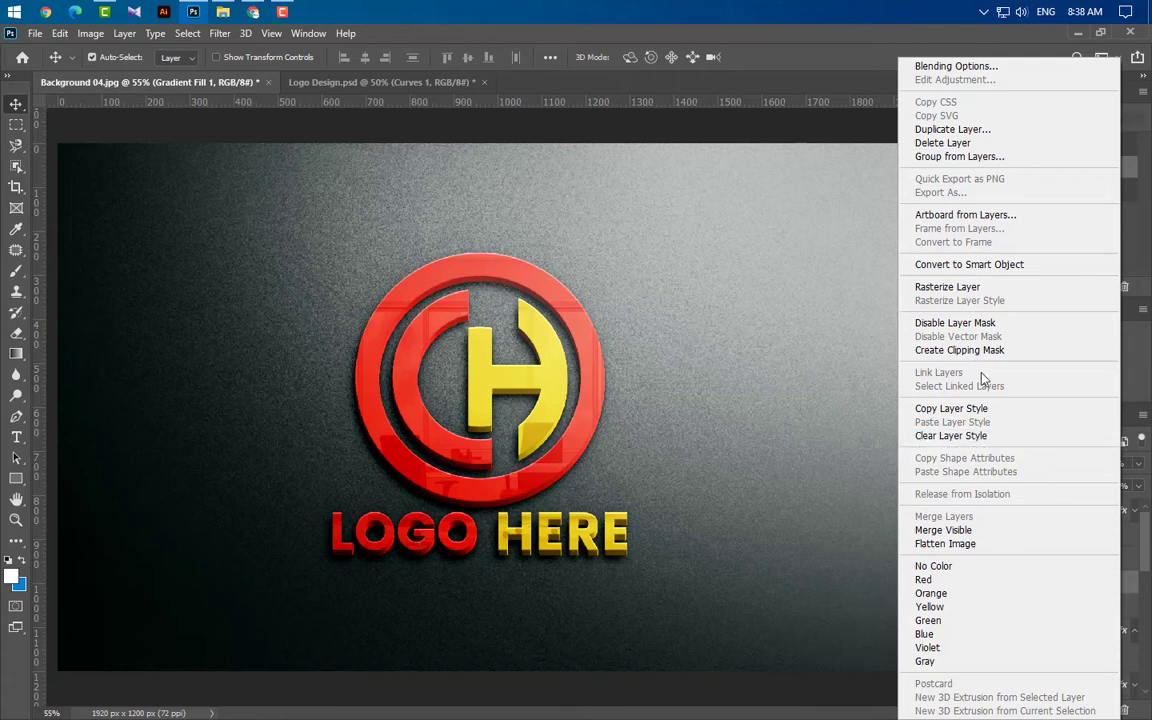
pyautogui.click(985, 350)
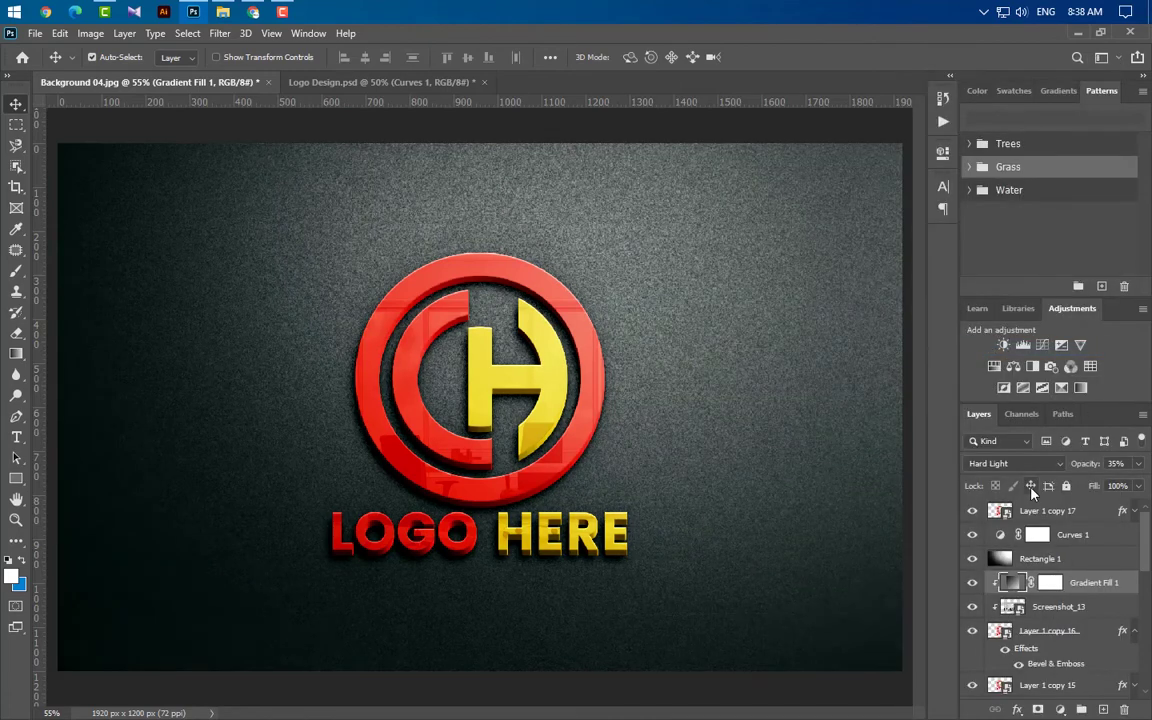
# - Open the contents of the topmost logo smart object and place the Logo PNG file in it
pyautogui.click(1080, 515)
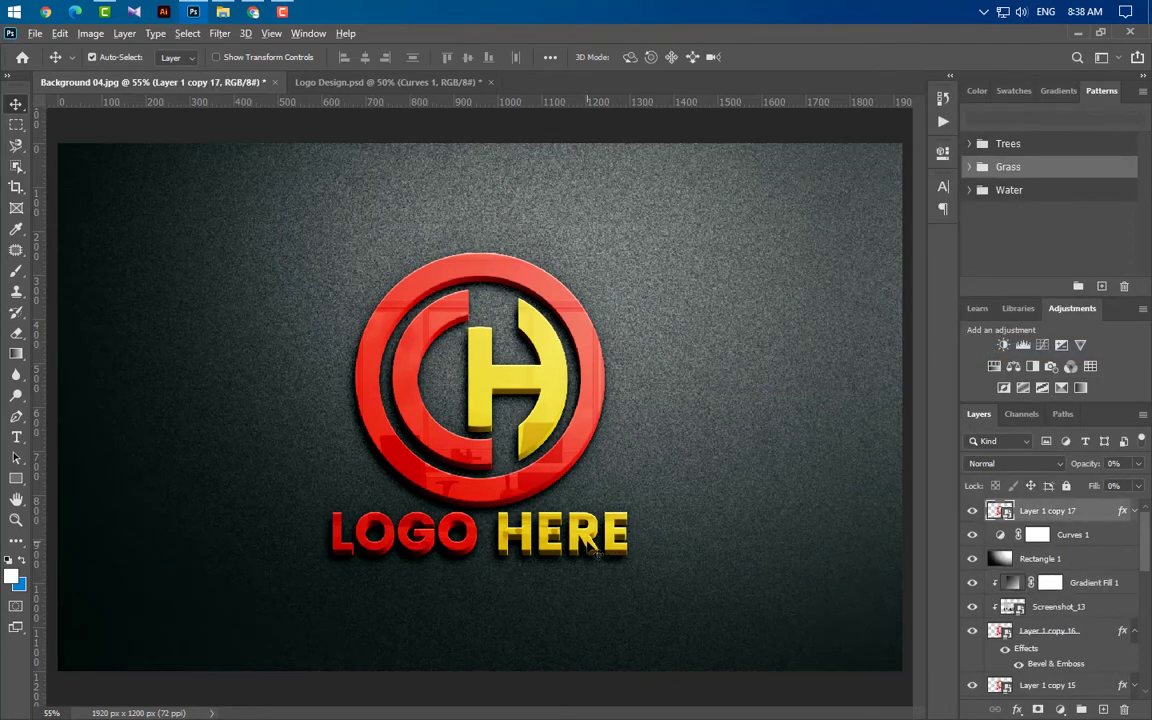
pyautogui.hotkey('ctrl', '-')
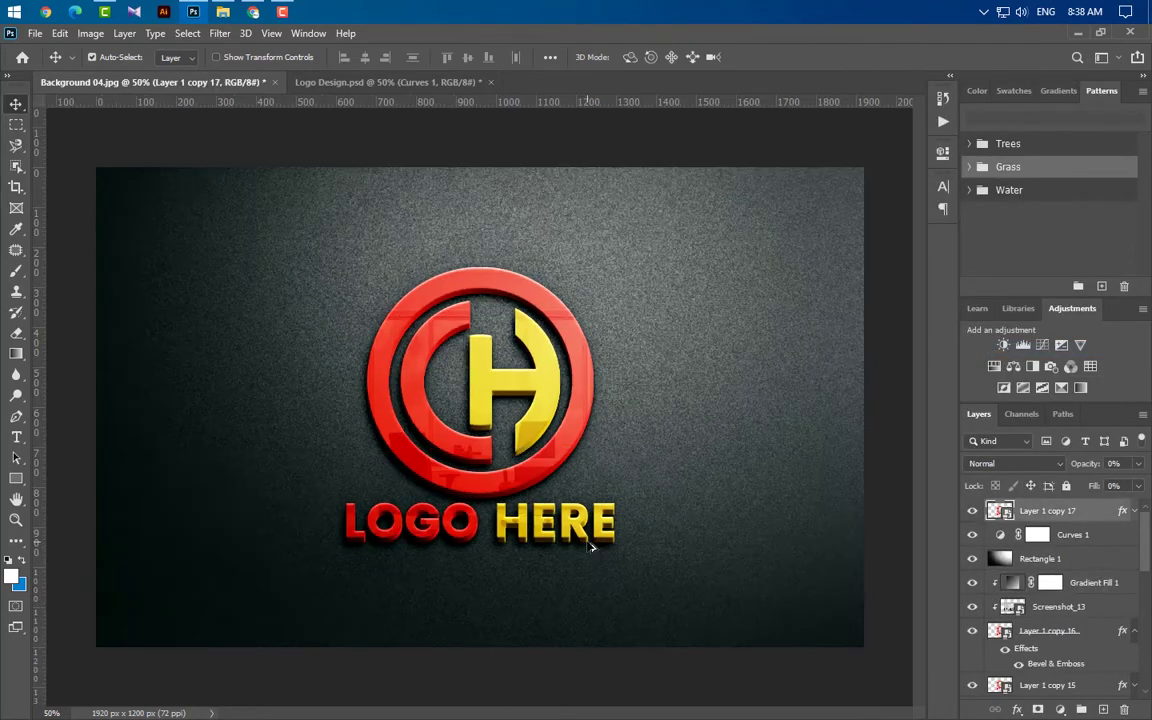
pyautogui.doubleClick(1005, 512)
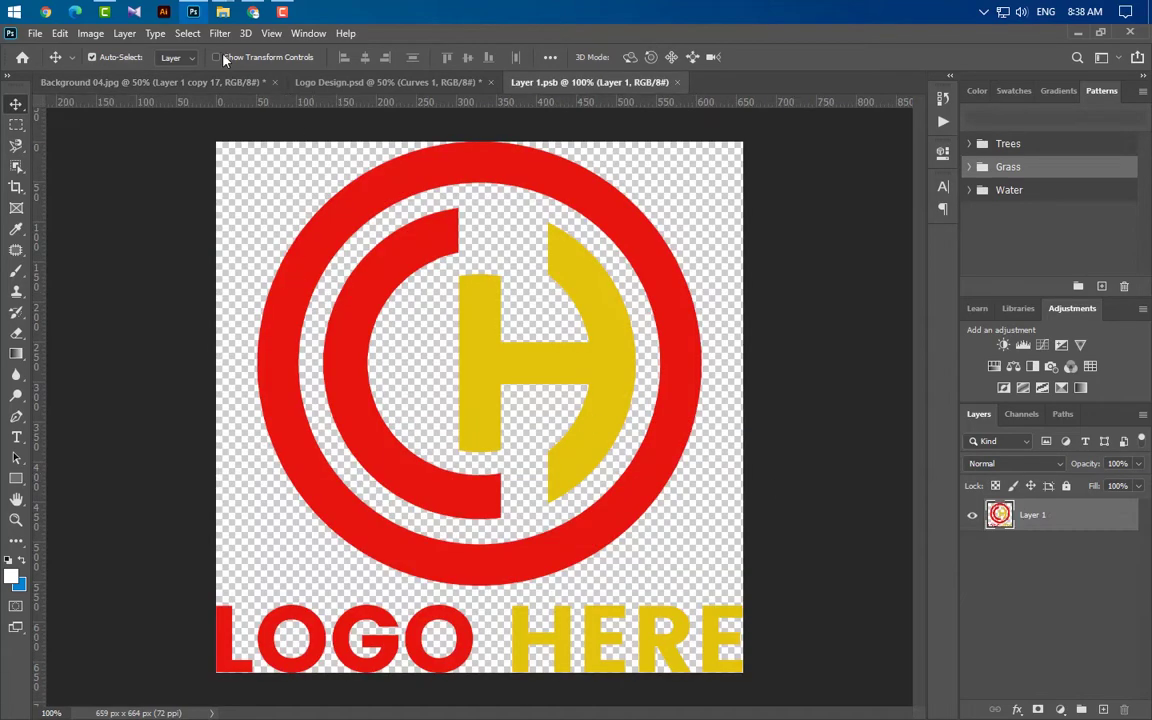
pyautogui.click(189, 16)
pyautogui.moveTo(177, 150); pyautogui.dragTo(538, 572)
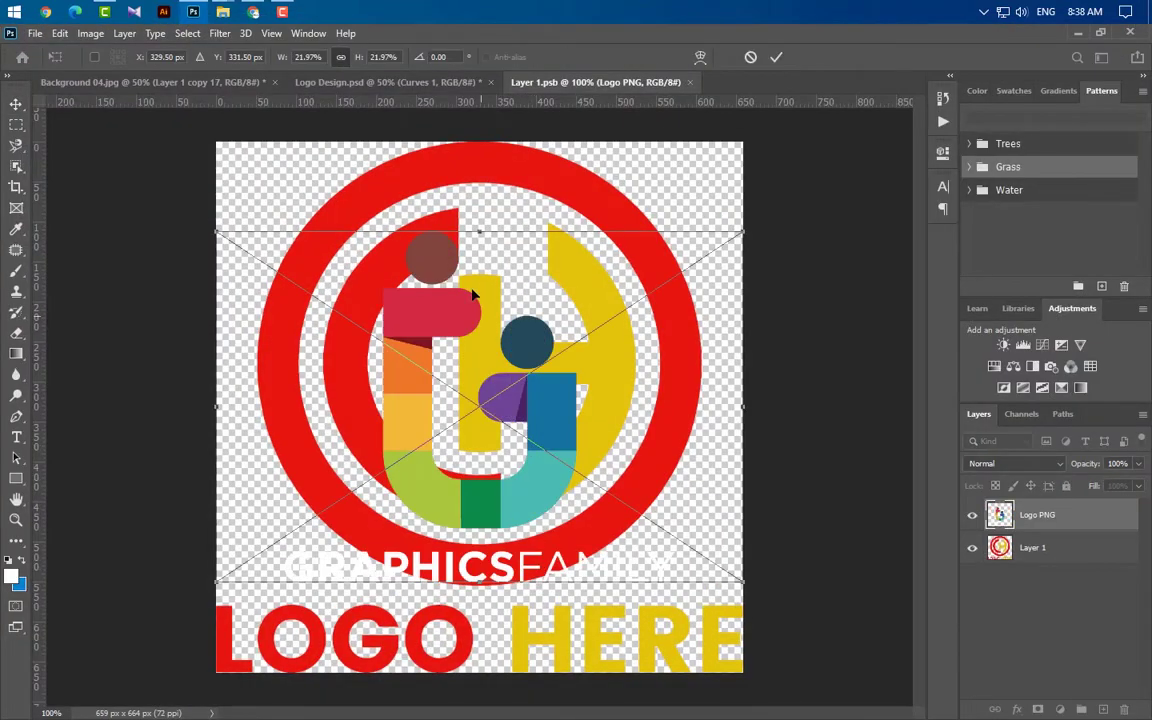
# - Scale the placed Logo PNG to about 29.32%, center it on the canvas and commit the transform
pyautogui.moveTo(477, 229); pyautogui.dragTo(463, 110)
pyautogui.moveTo(507, 295); pyautogui.dragTo(510, 350)
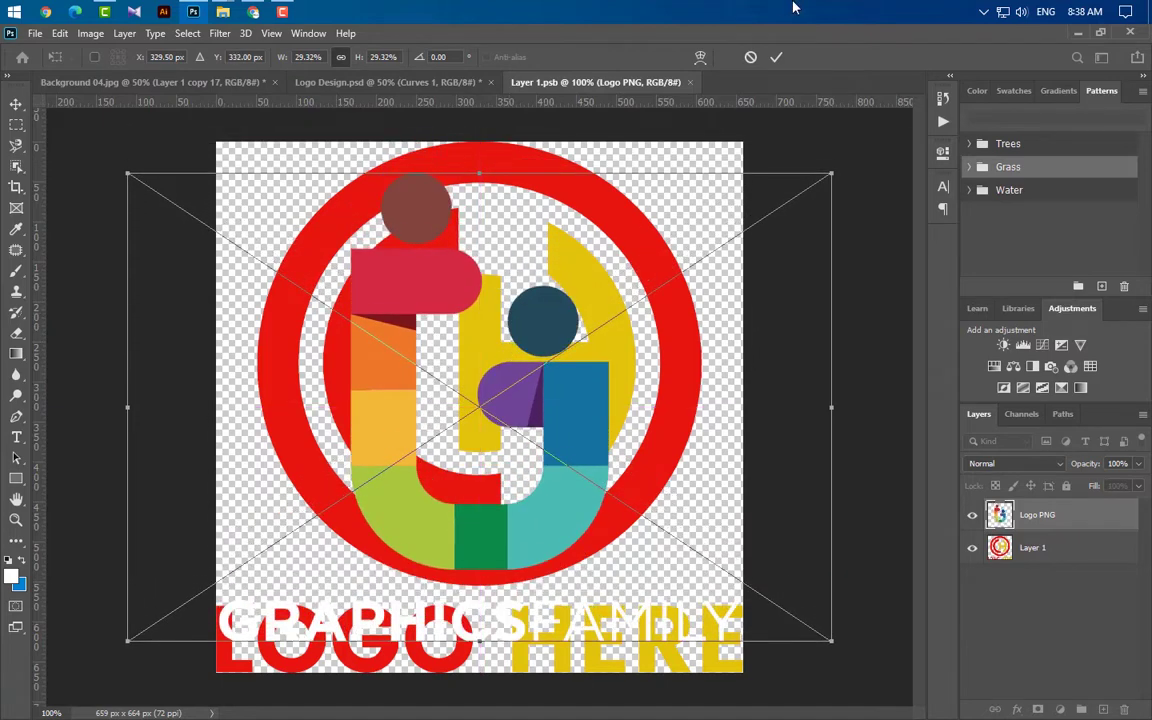
pyautogui.click(776, 57)
# - Hide the original Layer 1 logo in the smart object, then close the file and save its changes
pyautogui.click(972, 547)
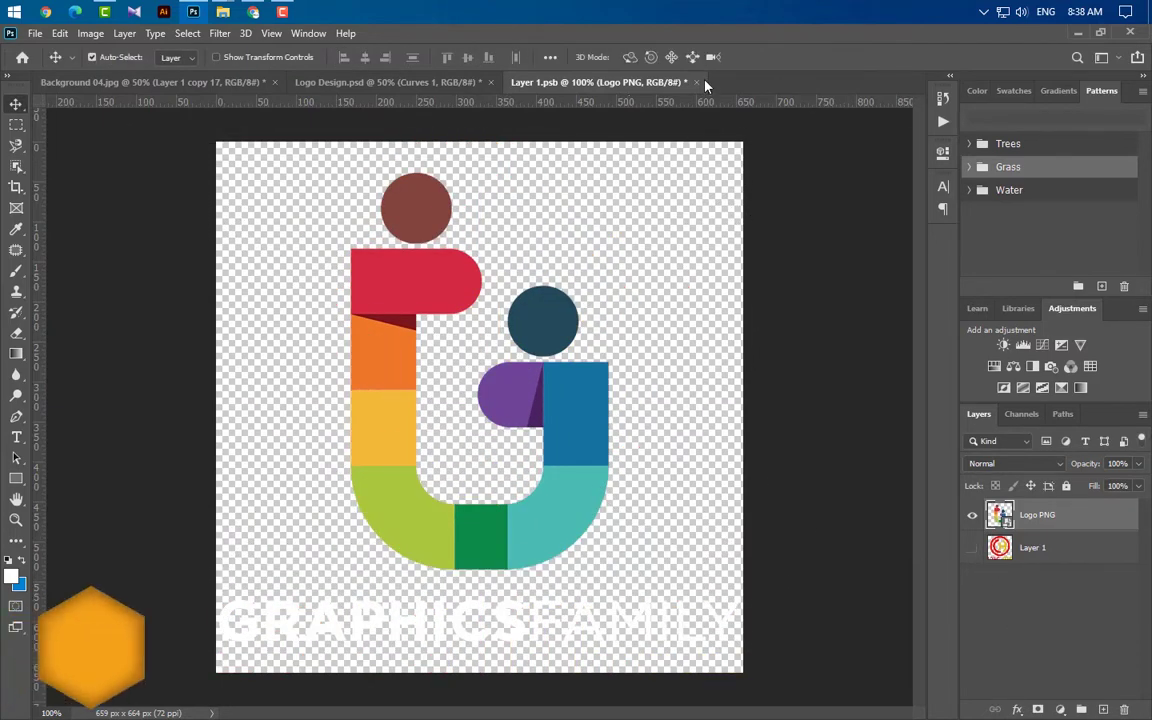
pyautogui.click(697, 82)
pyautogui.press('Return')
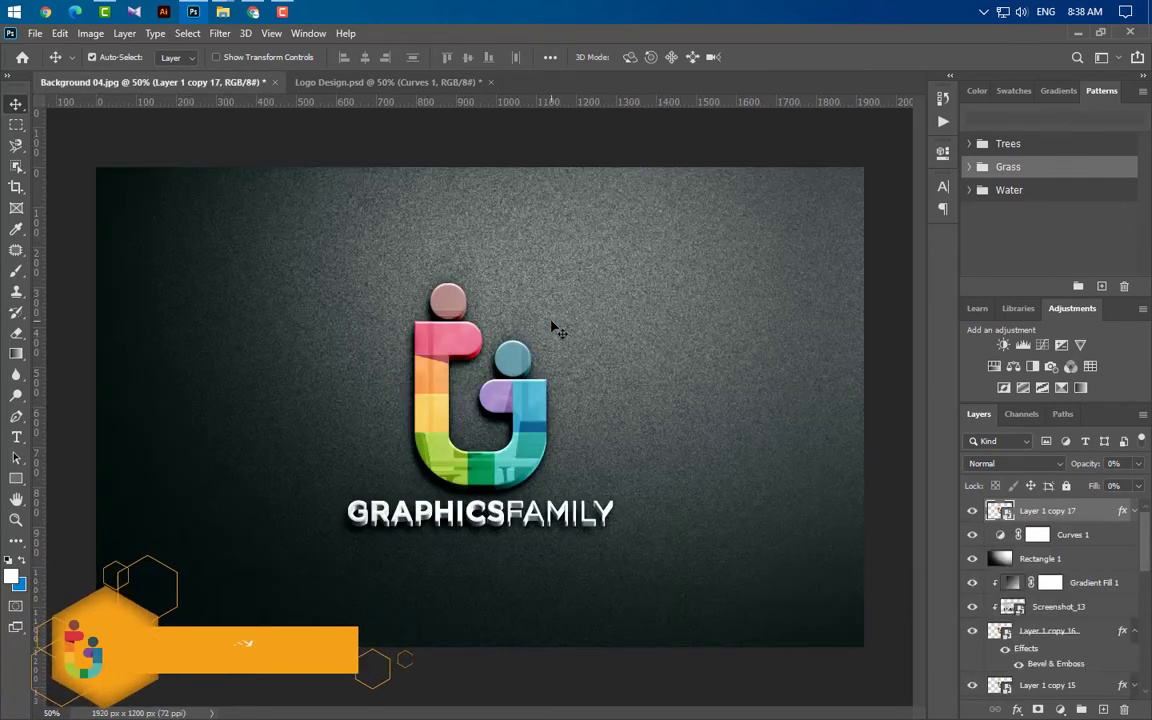
# - Lower the opacity of the Screenshot_13 reflection layer to about 66%
pyautogui.click(1005, 606)
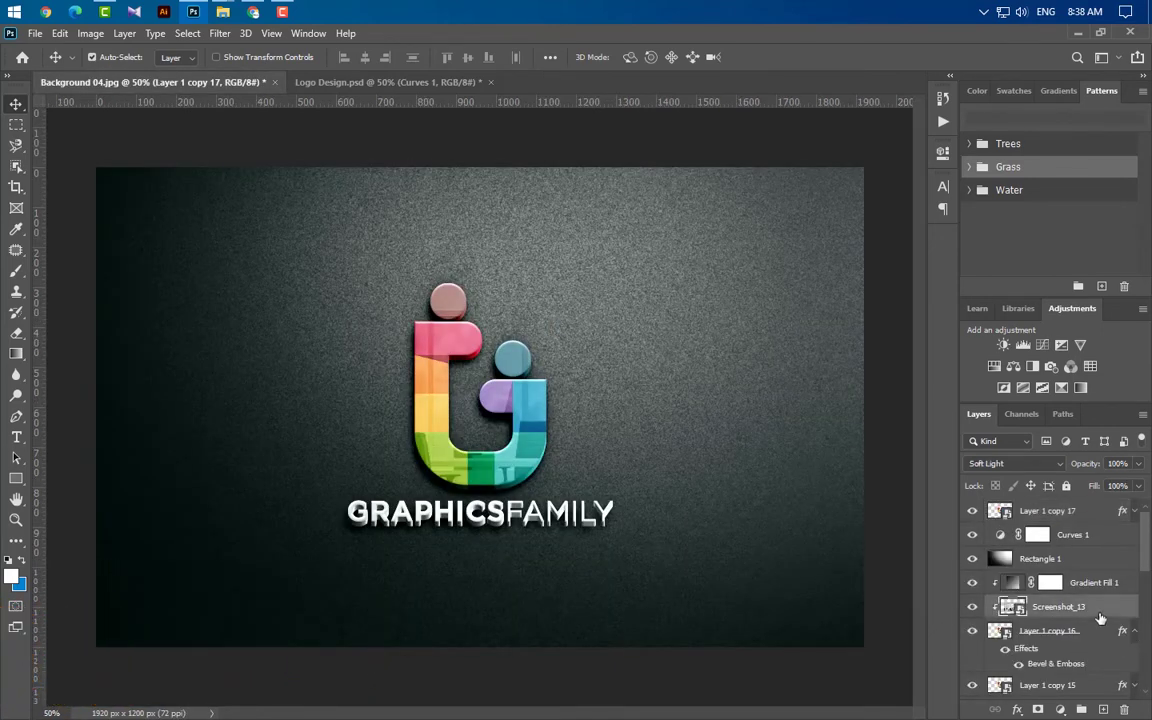
pyautogui.click(1139, 463)
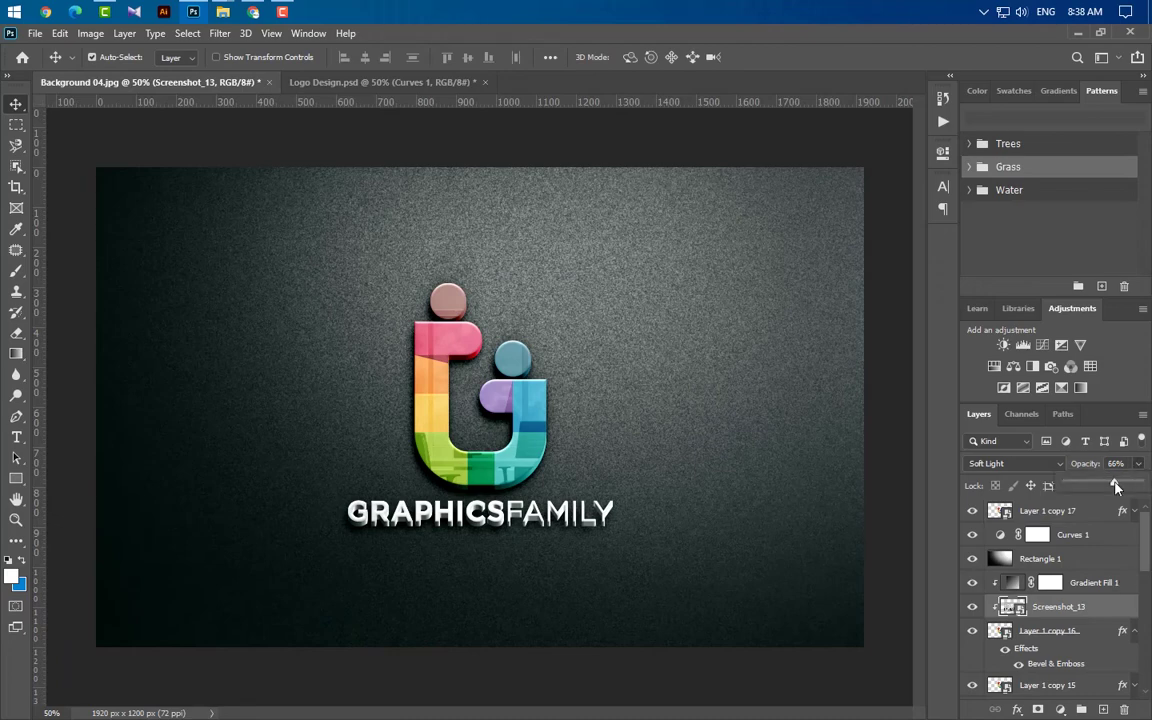